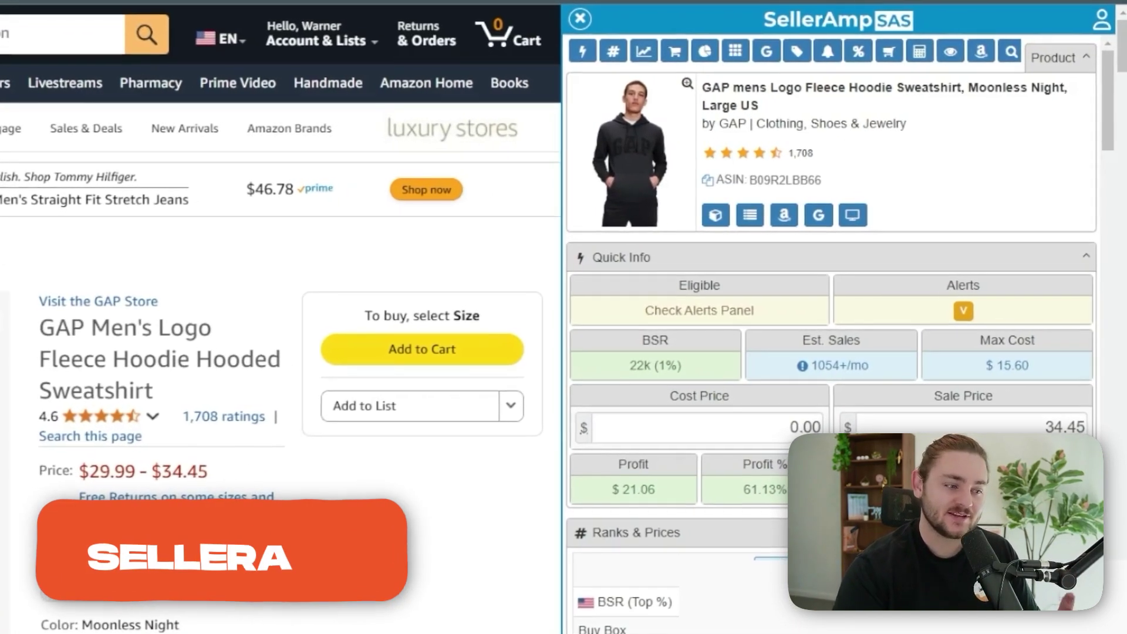
Step: Review the GAP hoodie's Keepa chart and offers, then open Velocity Vendors LLC's storefront search
{"action": "scroll", "coordinate": [830, 282], "scroll_direction": "up", "scroll_amount": 3}
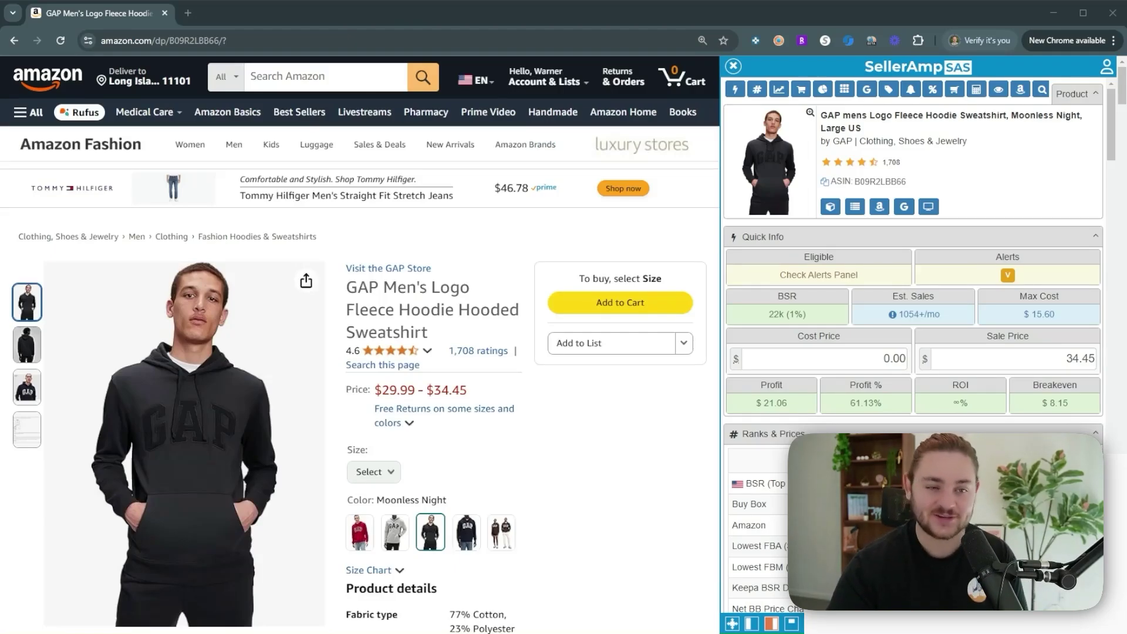
{"action": "scroll", "coordinate": [822, 364], "scroll_direction": "down", "scroll_amount": 3}
{"action": "scroll", "coordinate": [822, 364], "scroll_direction": "up", "scroll_amount": 3}
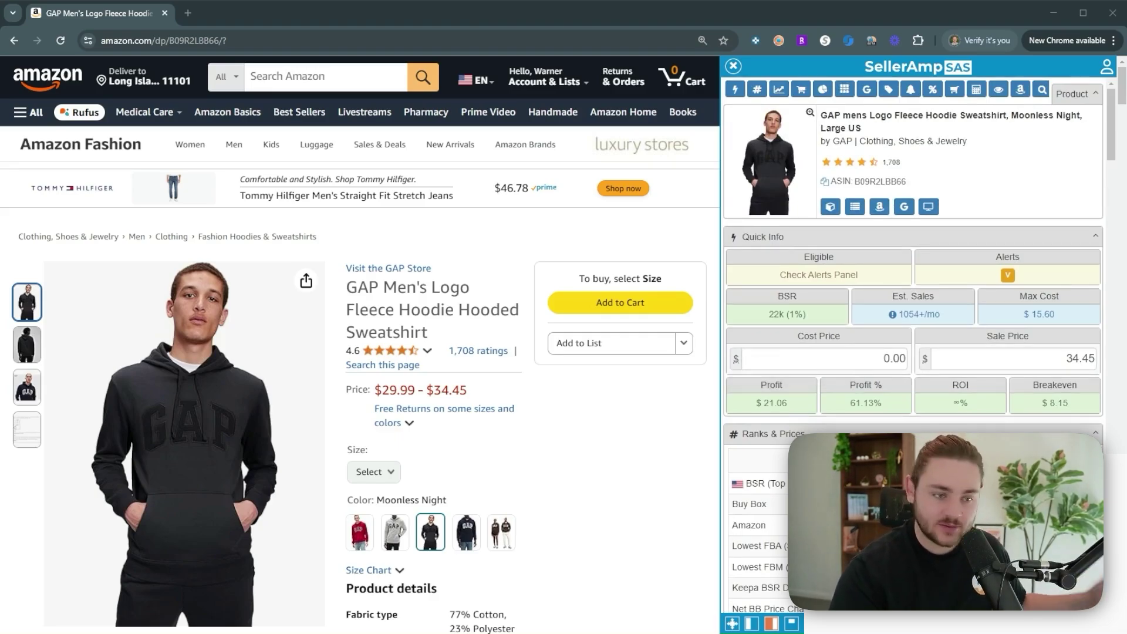
{"action": "scroll", "coordinate": [360, 344], "scroll_direction": "down", "scroll_amount": 15}
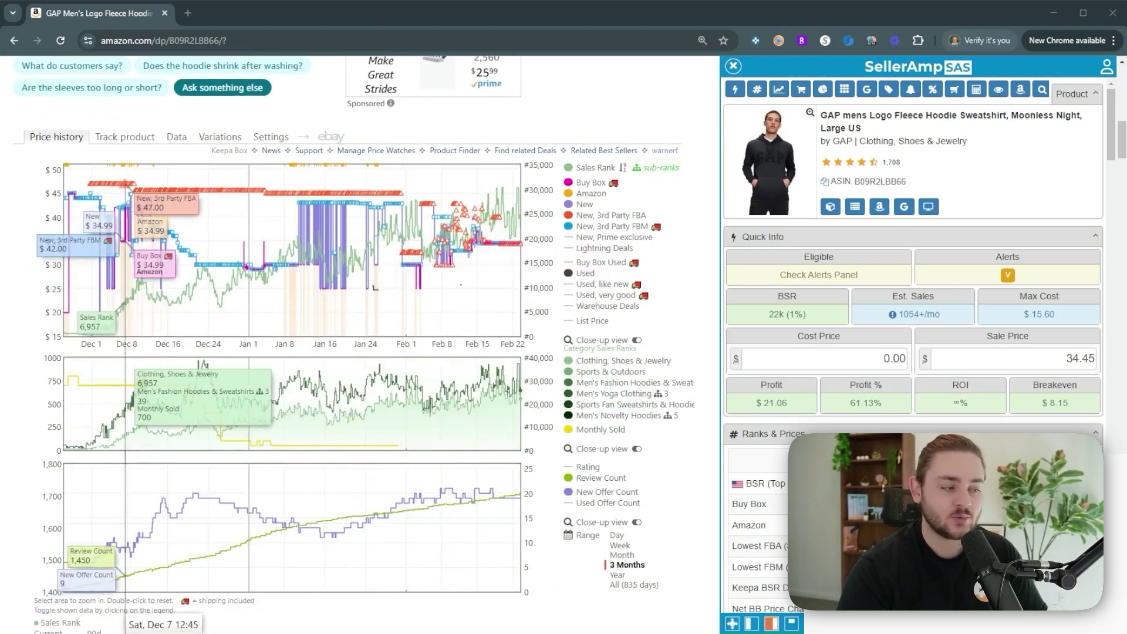
{"action": "scroll", "coordinate": [376, 323], "scroll_direction": "down", "scroll_amount": 3}
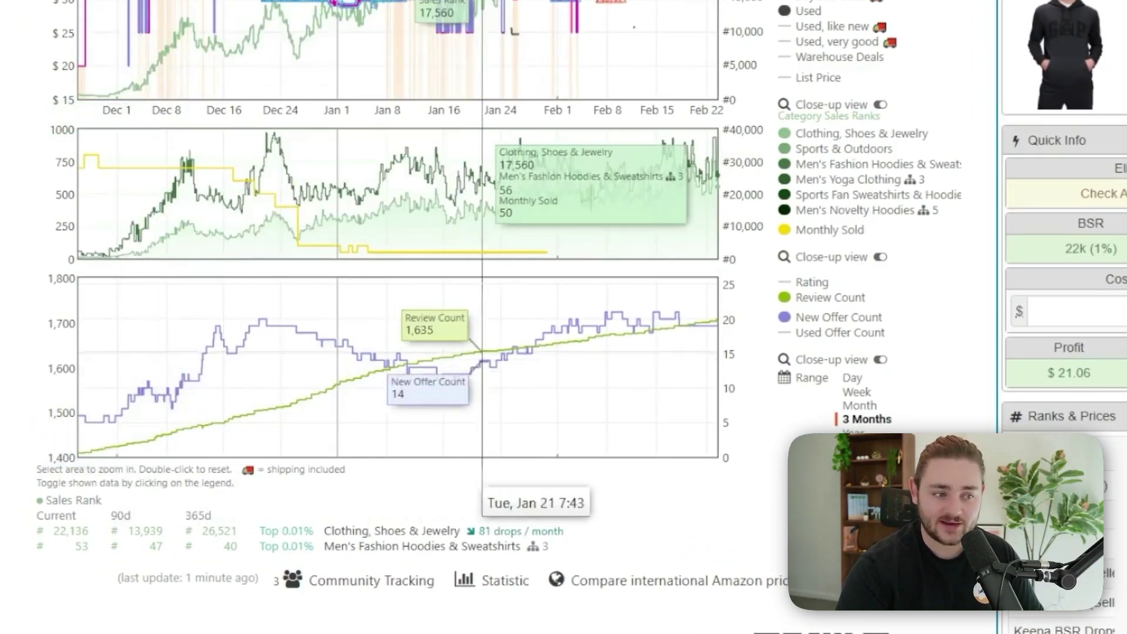
{"action": "scroll", "coordinate": [482, 352], "scroll_direction": "up", "scroll_amount": 5}
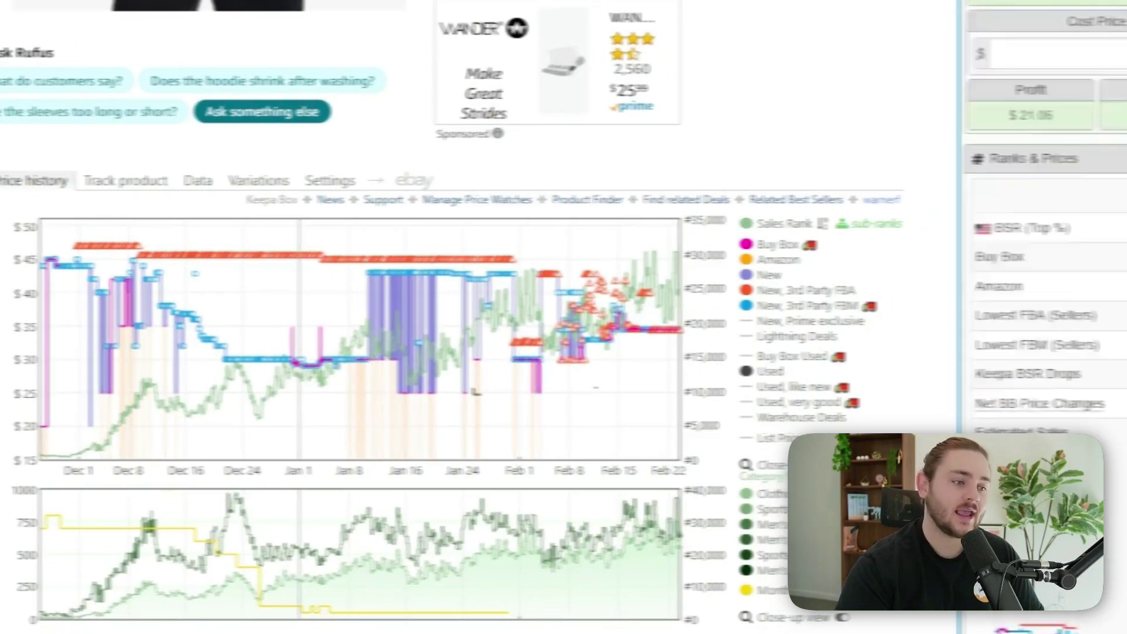
{"action": "scroll", "coordinate": [1039, 294], "scroll_direction": "down", "scroll_amount": 10}
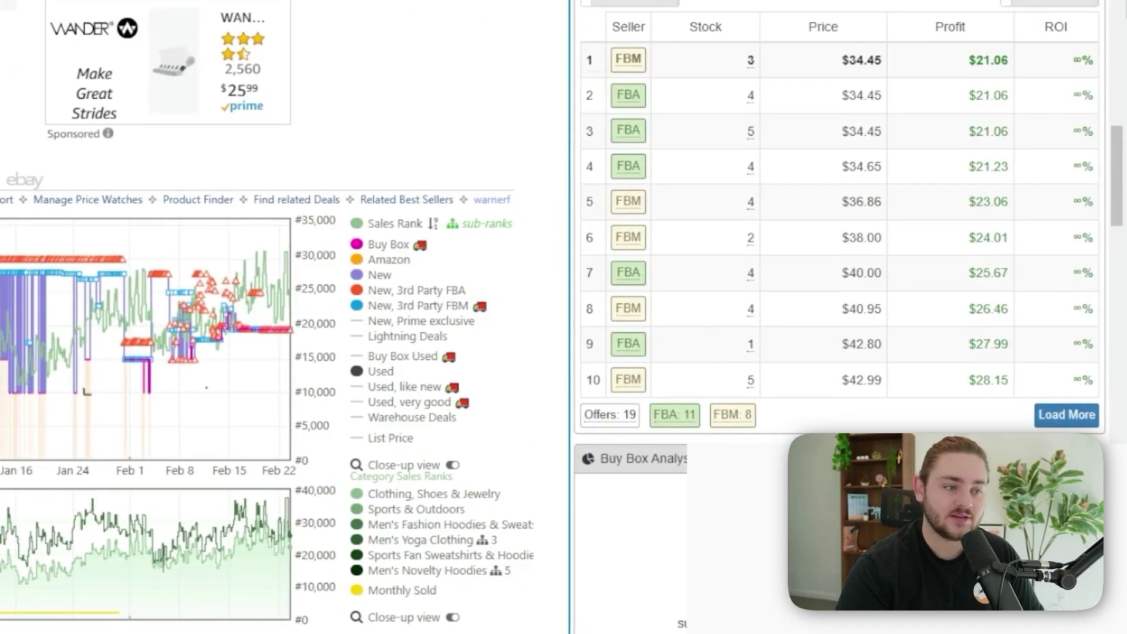
{"action": "mouse_move", "coordinate": [627, 94]}
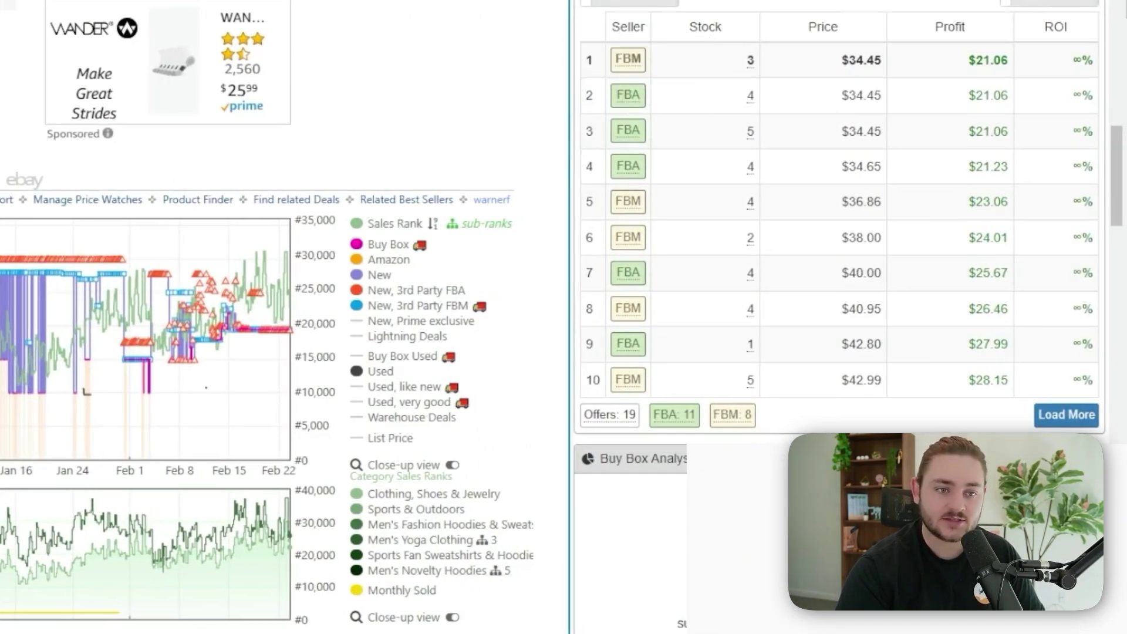
{"action": "mouse_move", "coordinate": [628, 201]}
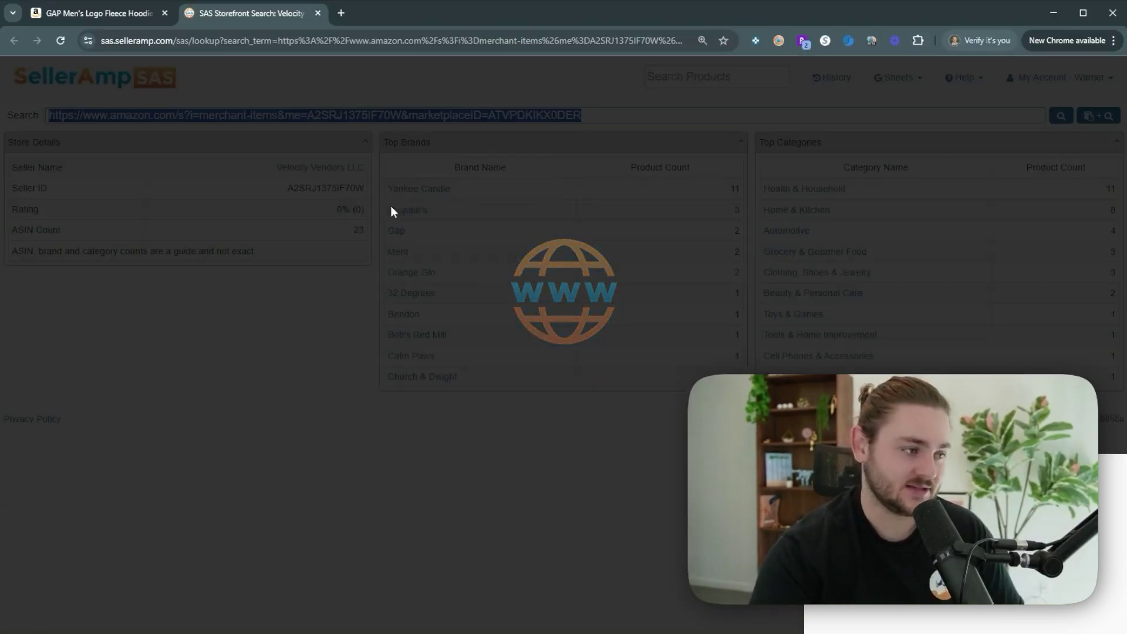
Step: Scroll the Velocity Vendors product rows, reading each item's Est. Sales and Max Cost tooltips
{"action": "scroll", "coordinate": [313, 308], "scroll_direction": "down", "scroll_amount": 3}
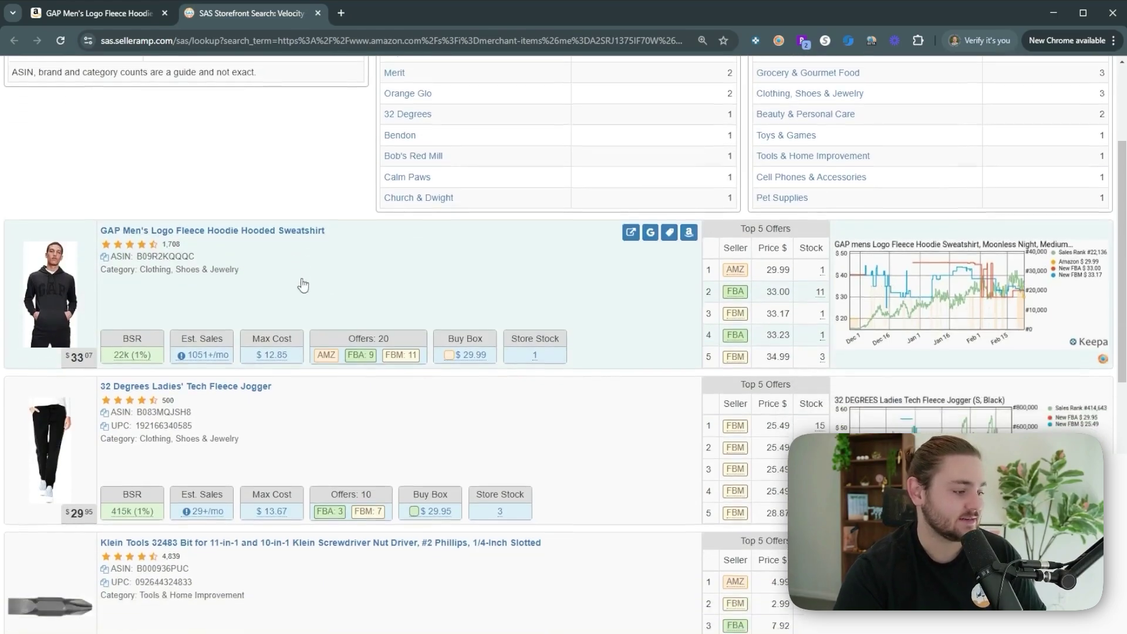
{"action": "scroll", "coordinate": [158, 267], "scroll_direction": "down", "scroll_amount": 1}
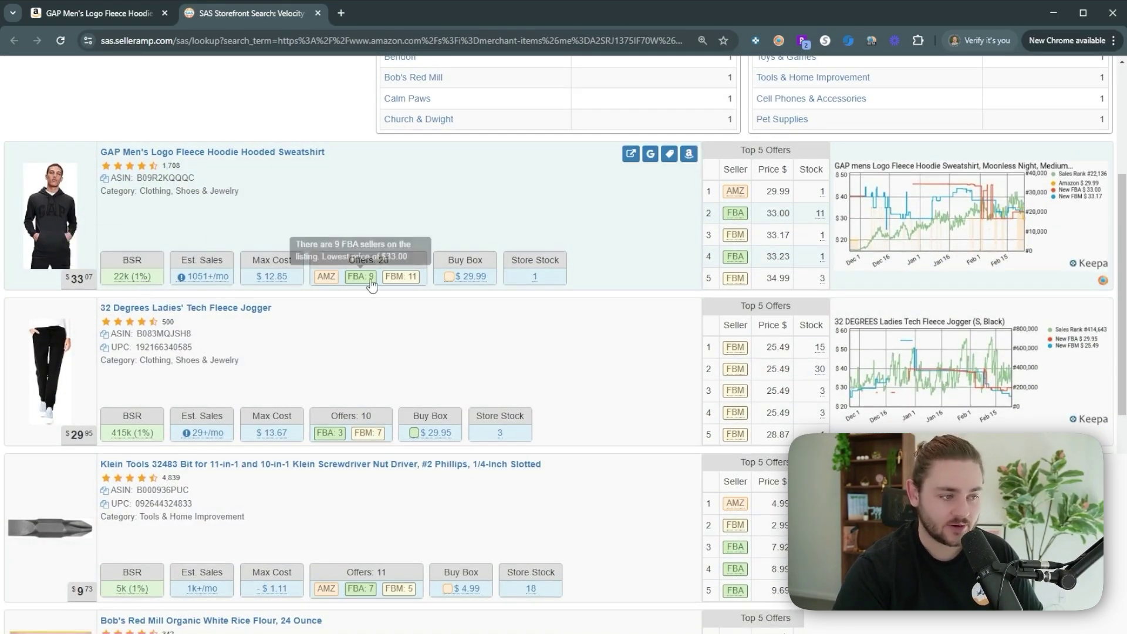
{"action": "mouse_move", "coordinate": [273, 282]}
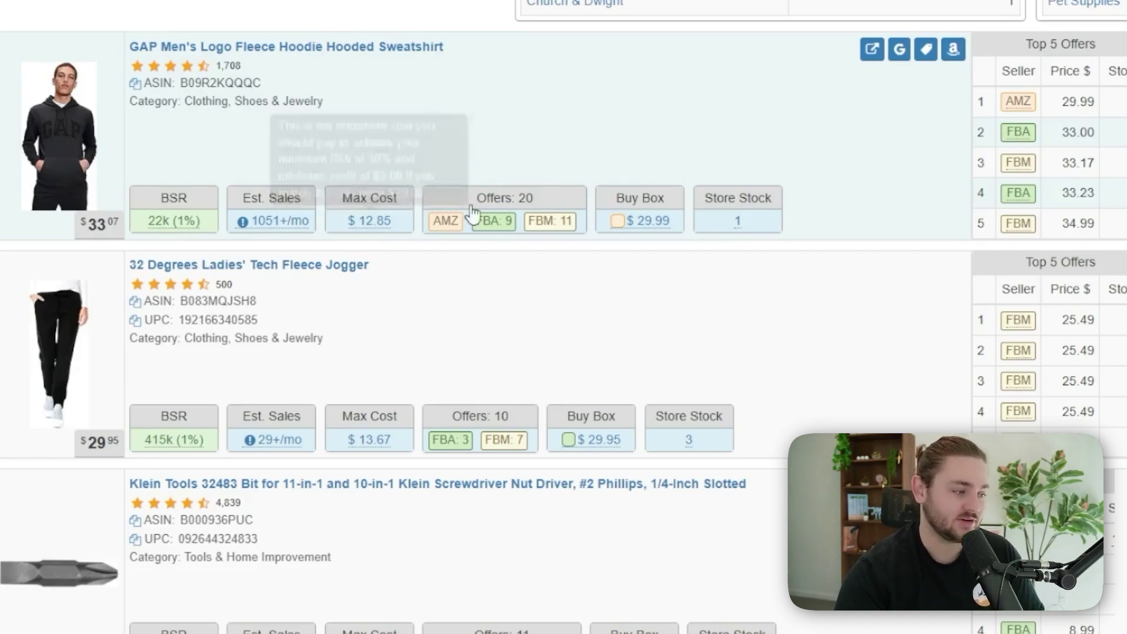
{"action": "mouse_move", "coordinate": [282, 444]}
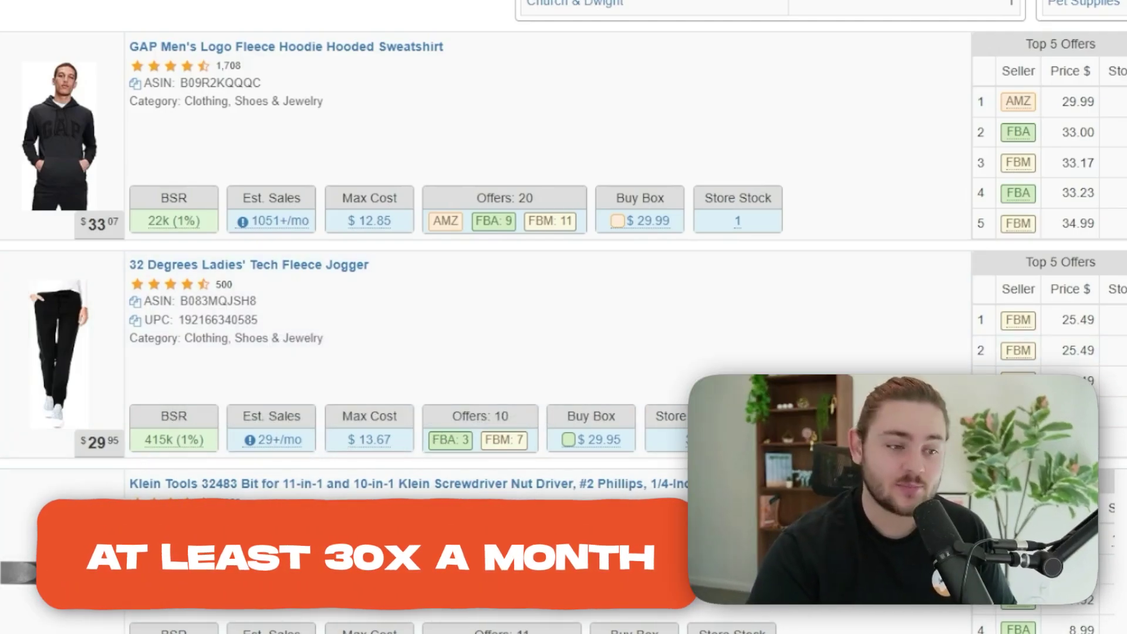
{"action": "mouse_move", "coordinate": [727, 455]}
{"action": "scroll", "coordinate": [251, 376], "scroll_direction": "down", "scroll_amount": 2}
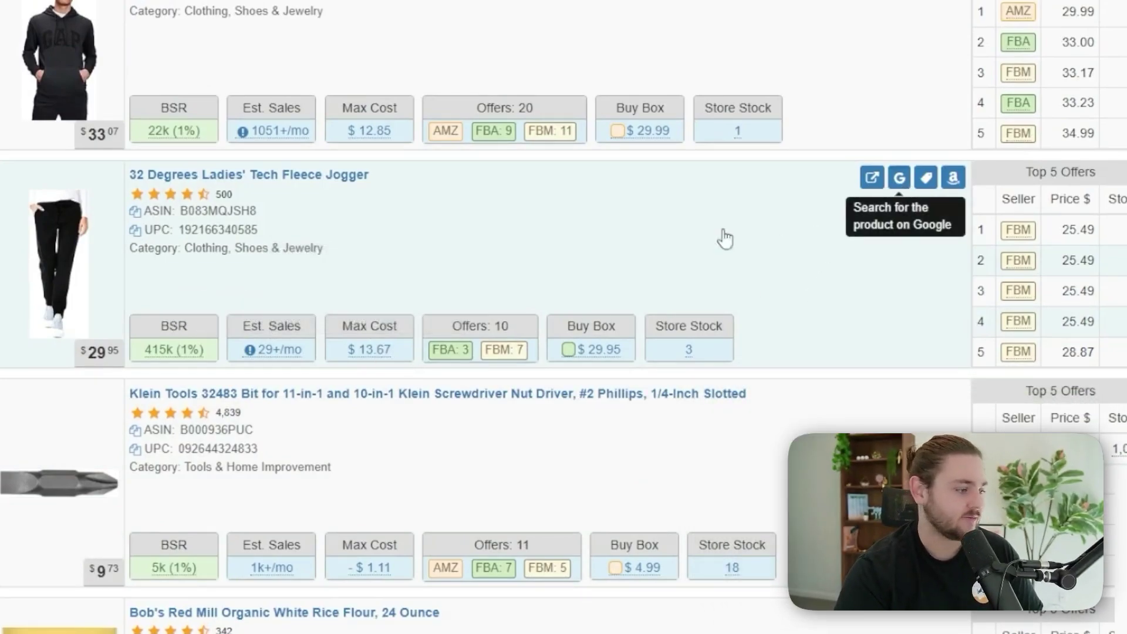
{"action": "scroll", "coordinate": [707, 249], "scroll_direction": "down", "scroll_amount": 4}
{"action": "mouse_move", "coordinate": [376, 398]}
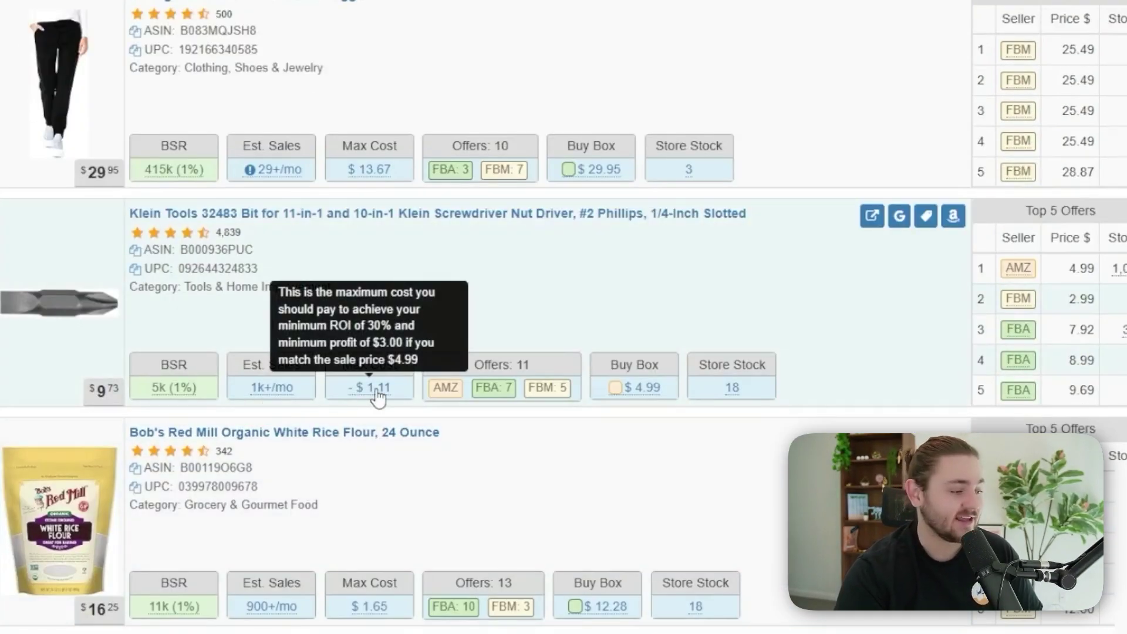
{"action": "scroll", "coordinate": [376, 398], "scroll_direction": "down", "scroll_amount": 4}
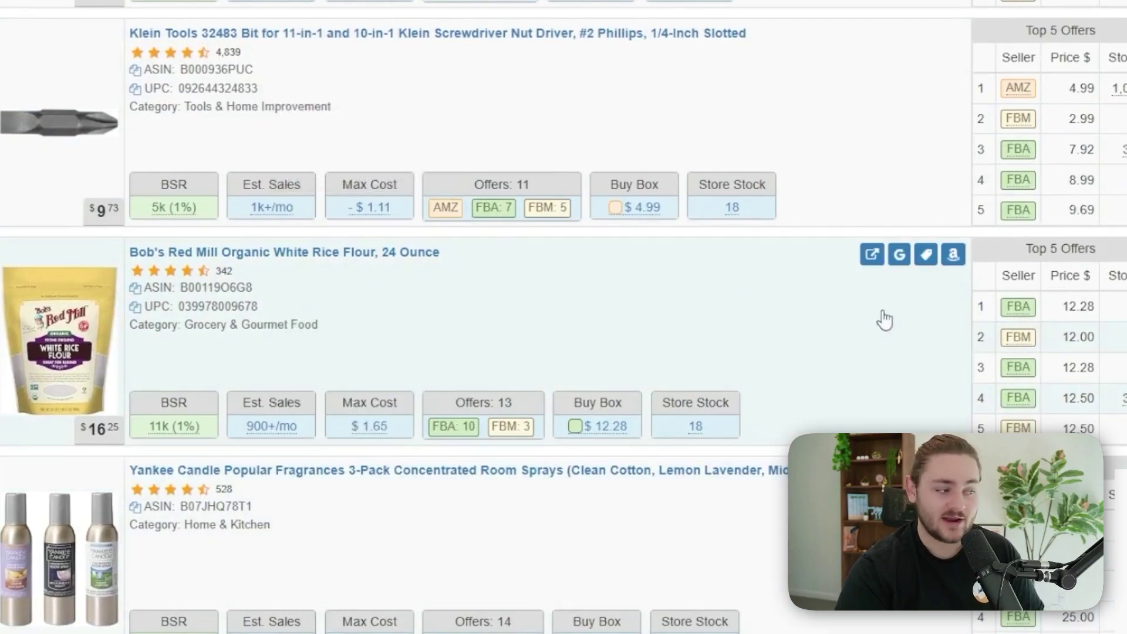
{"action": "mouse_move", "coordinate": [363, 439]}
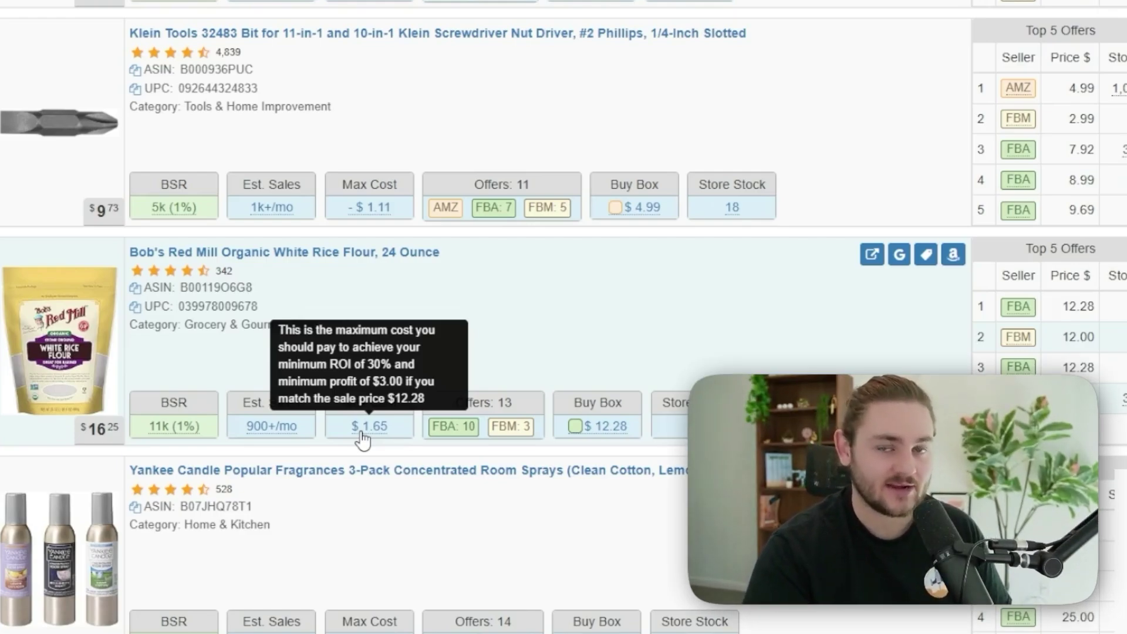
{"action": "scroll", "coordinate": [395, 247], "scroll_direction": "up", "scroll_amount": 5}
Step: Search Google for the 32 Degrees Ladies' Tech Fleece Jogger and open its 32degrees.com page
{"action": "left_click", "coordinate": [899, 87]}
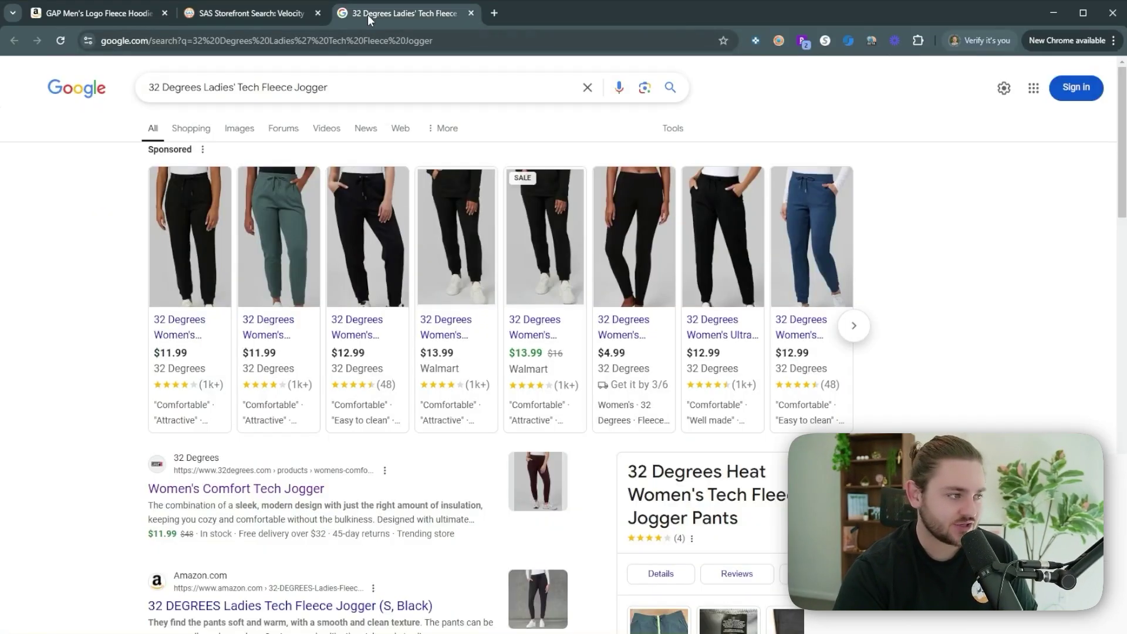
{"action": "left_click", "coordinate": [178, 335]}
{"action": "left_click", "coordinate": [252, 13]}
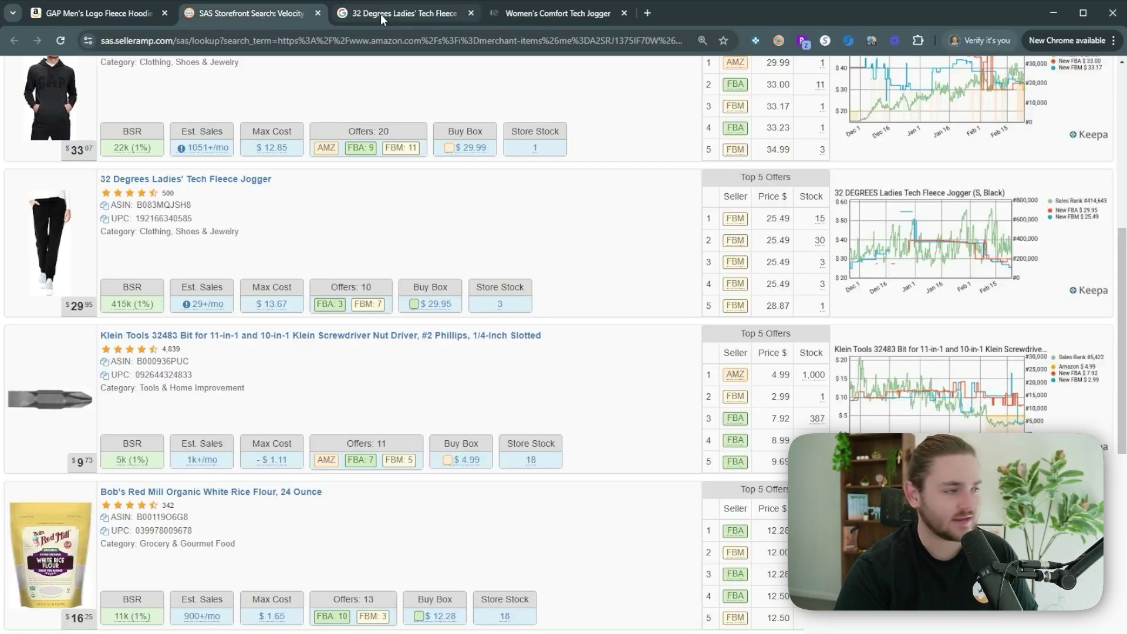
{"action": "left_click", "coordinate": [381, 15]}
{"action": "left_click", "coordinate": [530, 15]}
{"action": "left_click", "coordinate": [256, 14]}
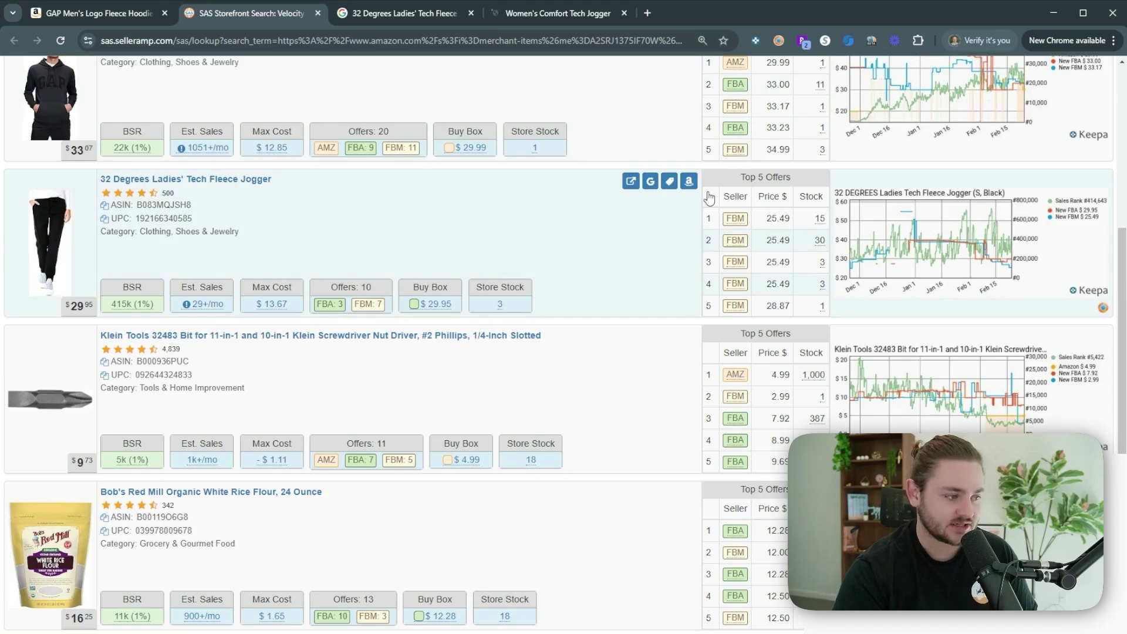
Step: Open the jogger's Amazon listing and look over it against the $11.99 retail price
{"action": "left_click", "coordinate": [688, 181]}
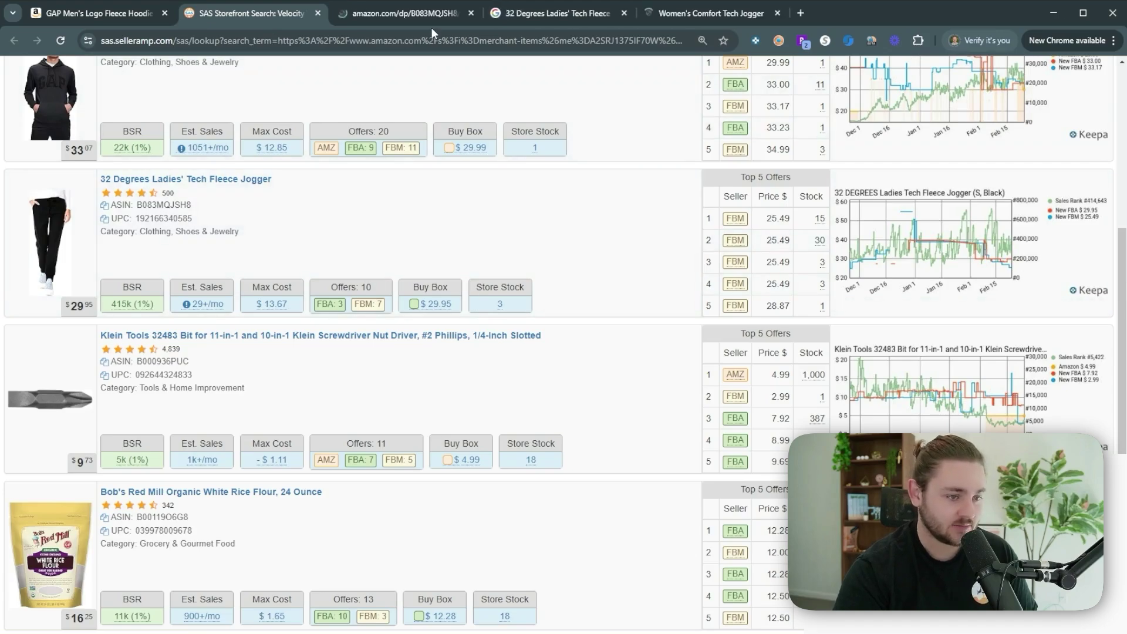
{"action": "left_click", "coordinate": [403, 17]}
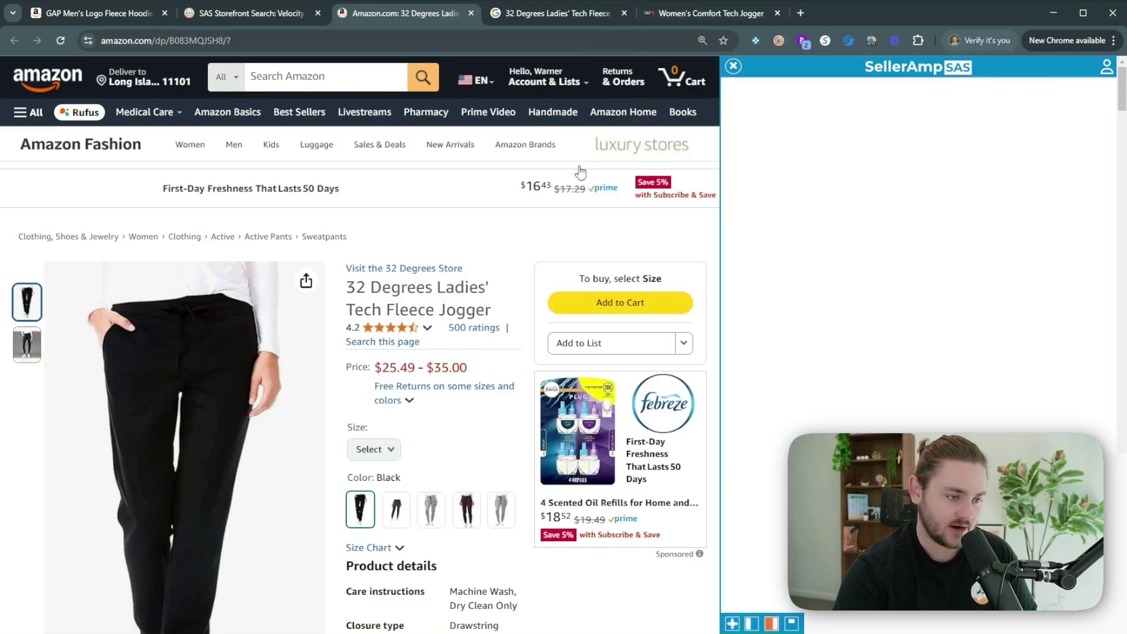
{"action": "scroll", "coordinate": [568, 280], "scroll_direction": "down", "scroll_amount": 10}
{"action": "scroll", "coordinate": [569, 281], "scroll_direction": "up", "scroll_amount": 4}
{"action": "scroll", "coordinate": [569, 280], "scroll_direction": "down", "scroll_amount": 2}
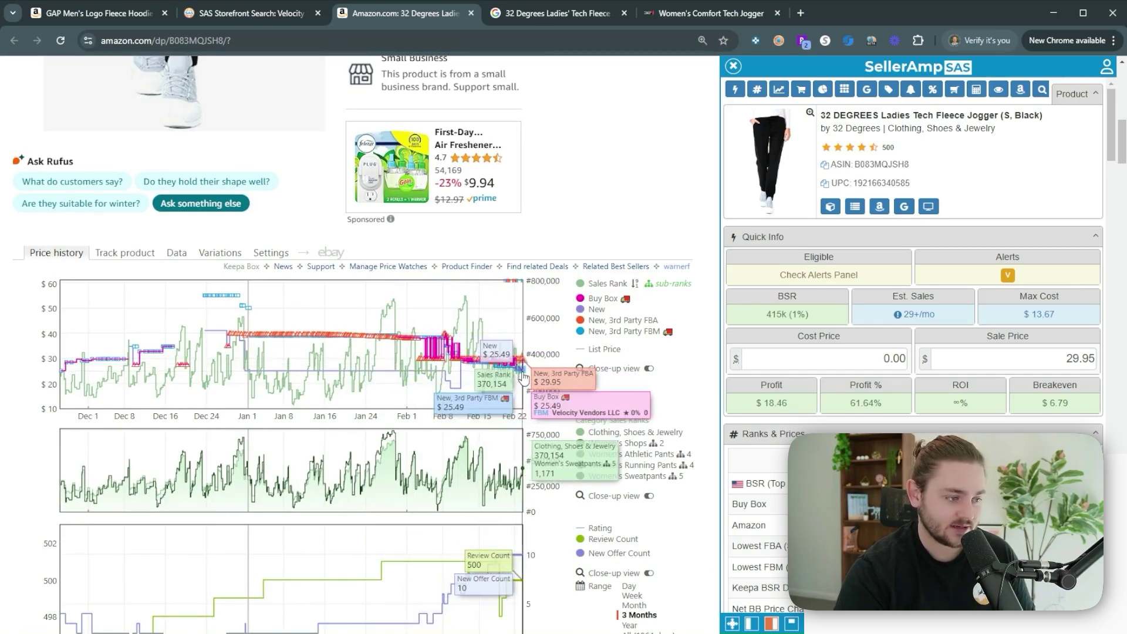
{"action": "scroll", "coordinate": [512, 374], "scroll_direction": "up", "scroll_amount": 7}
{"action": "scroll", "coordinate": [512, 374], "scroll_direction": "up", "scroll_amount": 4}
Step: Compare the jogger's 32 Degrees price with Amazon, noting 29+/mo sales and $5.86 profit at $12.00
{"action": "left_click", "coordinate": [658, 17]}
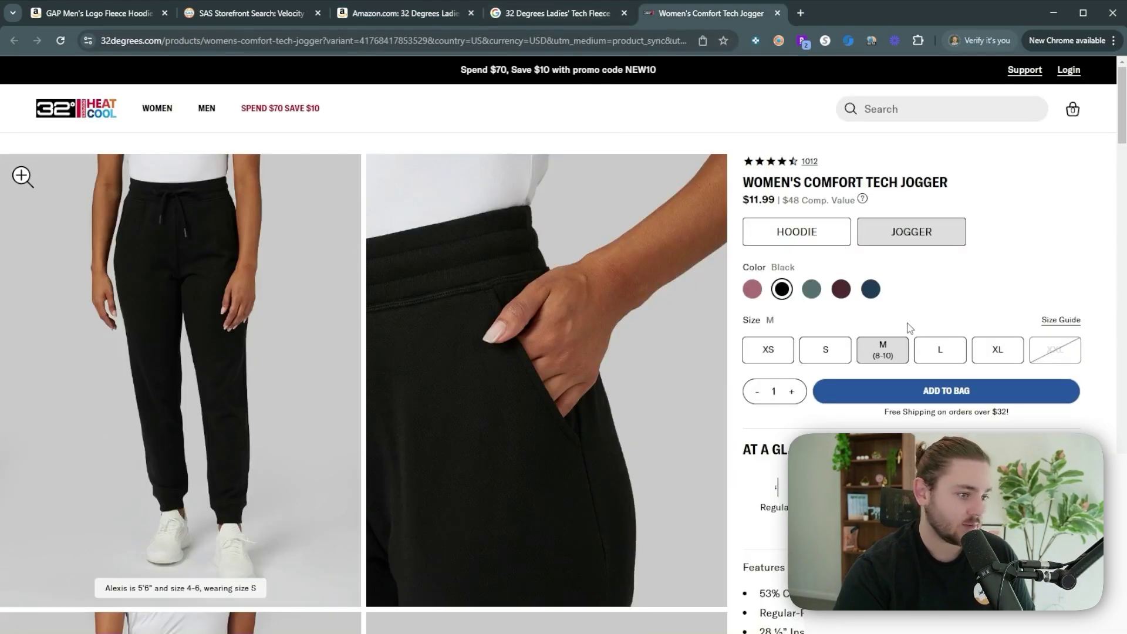
{"action": "left_click", "coordinate": [442, 17]}
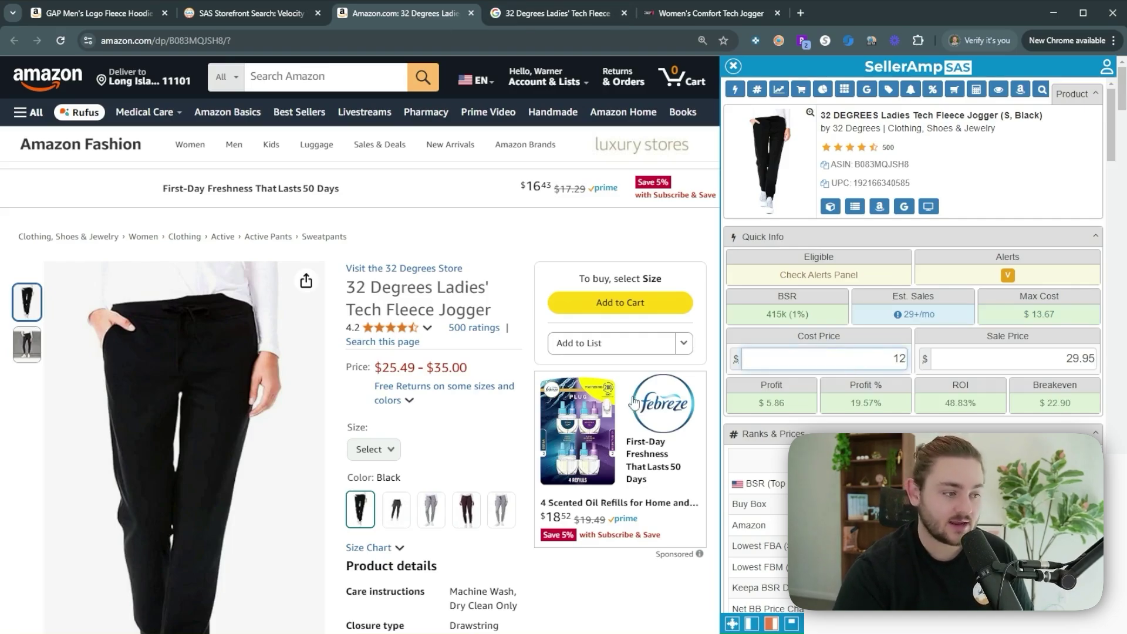
{"action": "scroll", "coordinate": [612, 405], "scroll_direction": "down", "scroll_amount": 2}
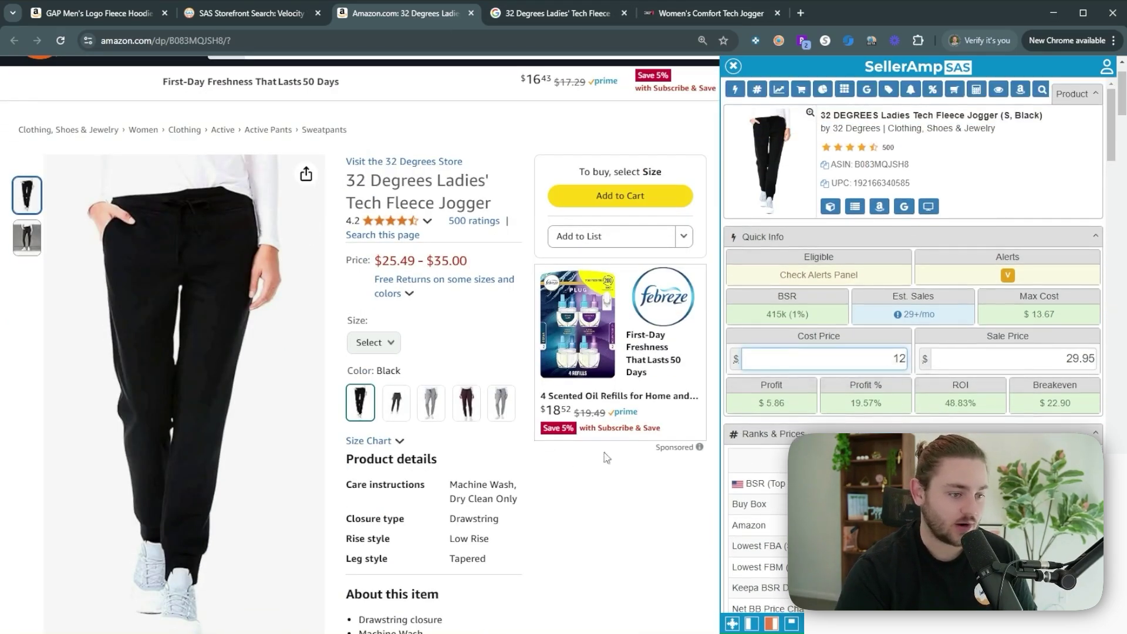
{"action": "scroll", "coordinate": [495, 445], "scroll_direction": "up", "scroll_amount": 2}
{"action": "left_click_drag", "start_coordinate": [902, 315], "coordinate": [932, 321]}
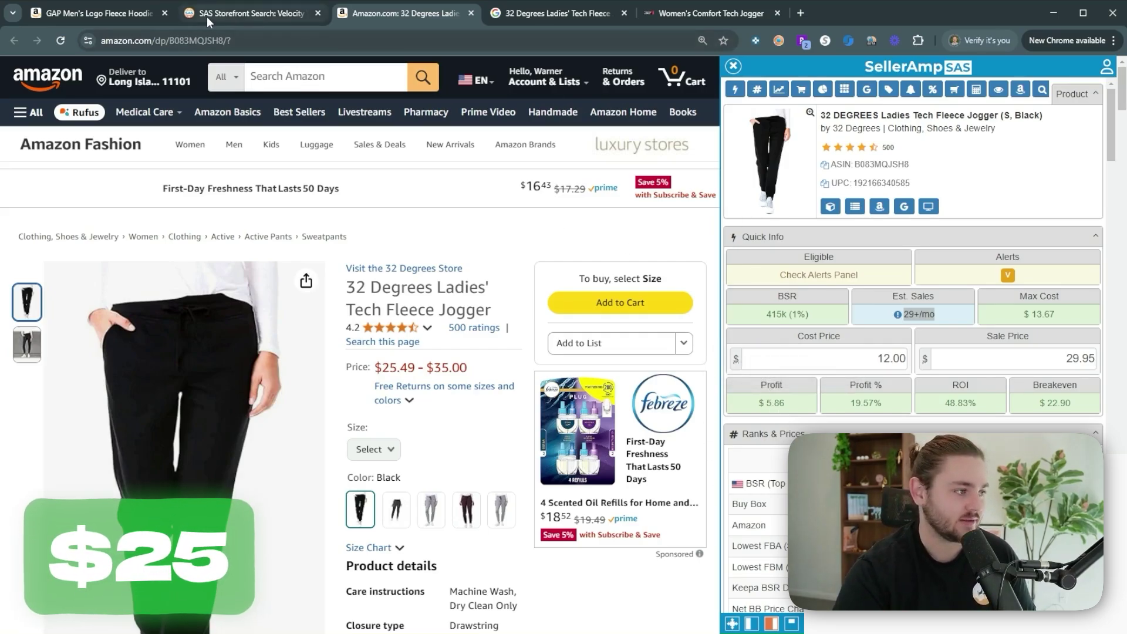
{"action": "key", "text": "ctrl+Tab"}
{"action": "key", "text": "ctrl+Tab"}
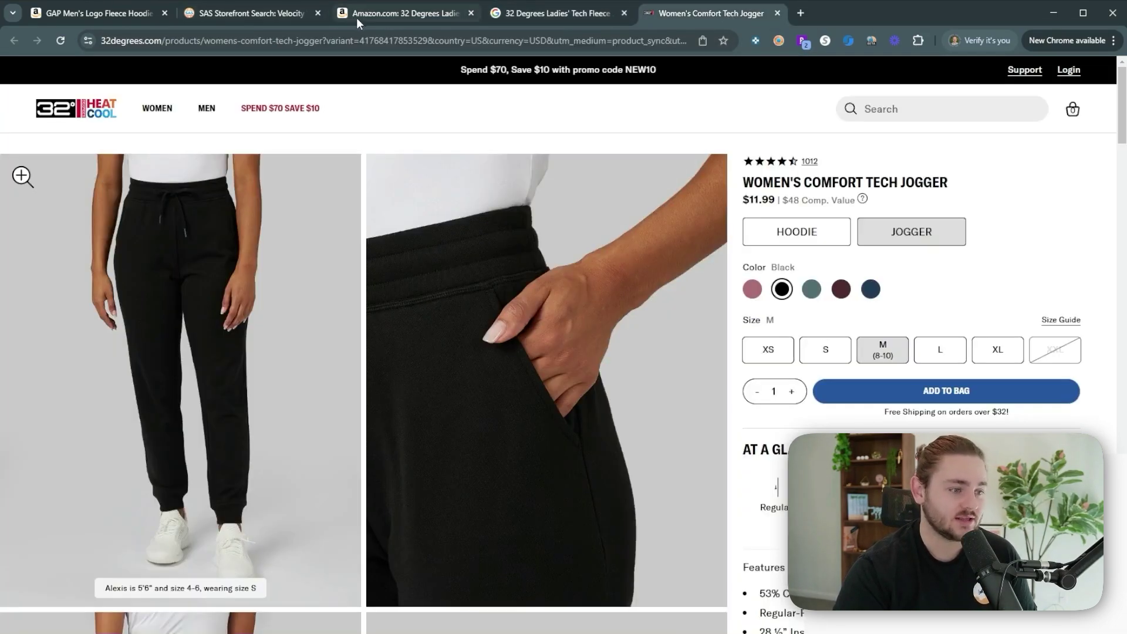
{"action": "left_click", "coordinate": [357, 18]}
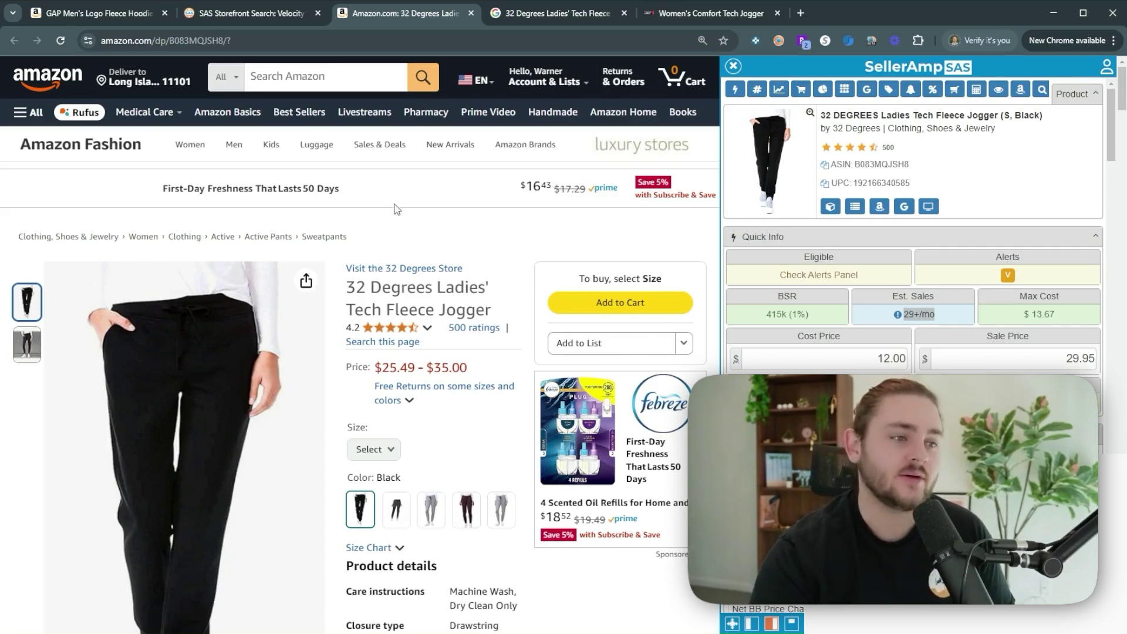
Step: Return to the storefront list and load more of its products
{"action": "left_click", "coordinate": [206, 14]}
{"action": "scroll", "coordinate": [433, 350], "scroll_direction": "down", "scroll_amount": 2}
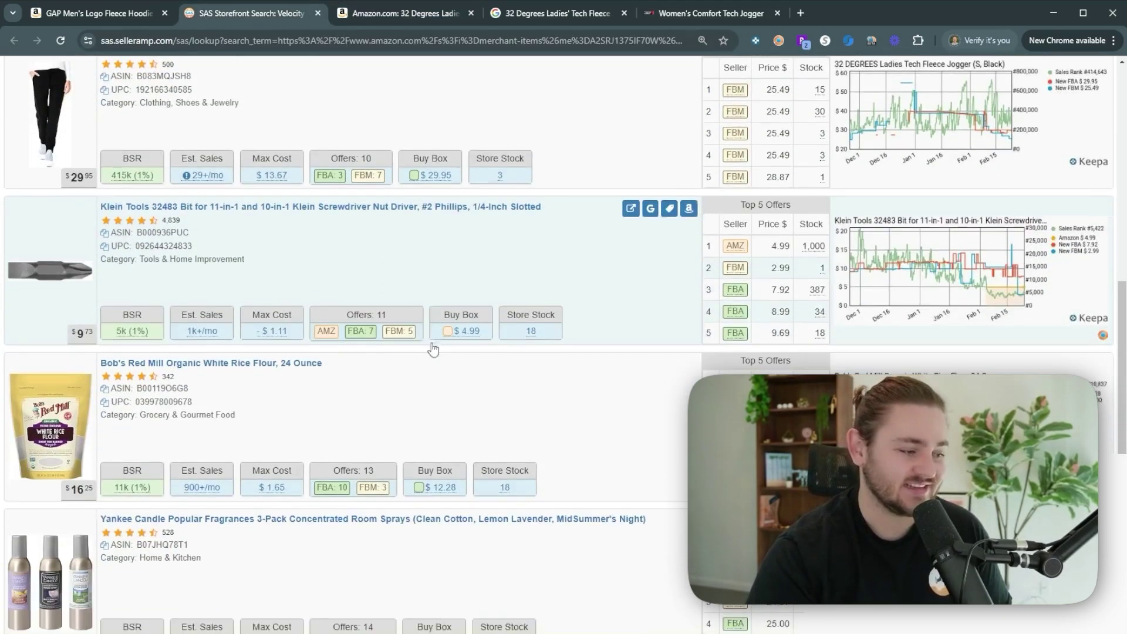
{"action": "scroll", "coordinate": [433, 349], "scroll_direction": "down", "scroll_amount": 5}
{"action": "left_click", "coordinate": [559, 594]}
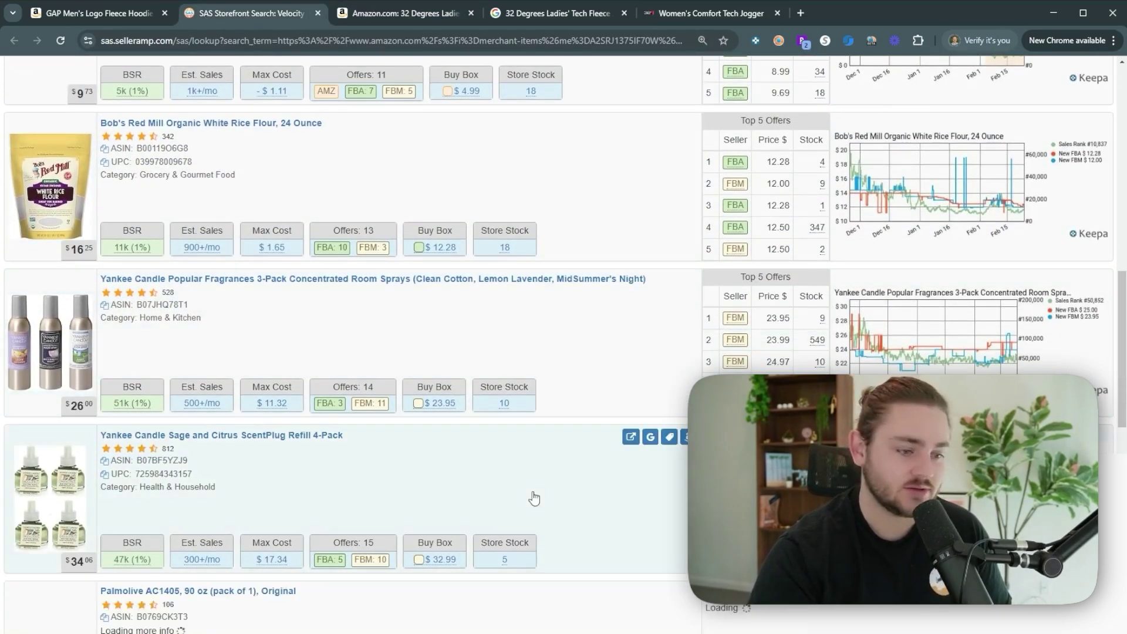
{"action": "scroll", "coordinate": [533, 498], "scroll_direction": "down", "scroll_amount": 1}
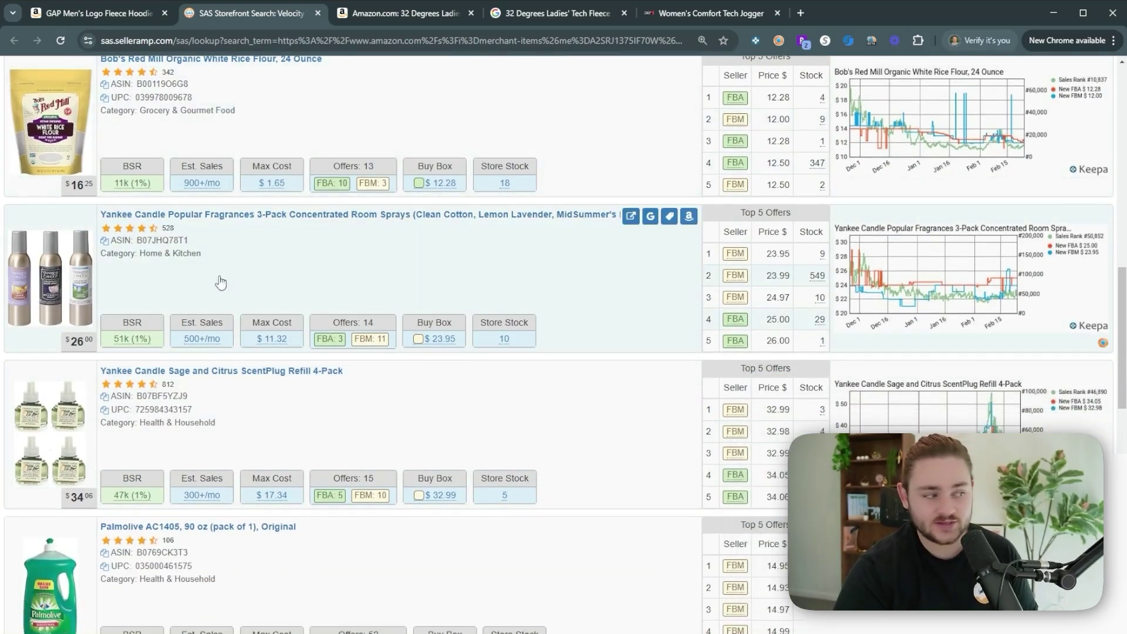
Step: Search Google for the Yankee Candle 3-pack and open yankeecandle.com's MidSummer's Night spray page
{"action": "left_click", "coordinate": [650, 216]}
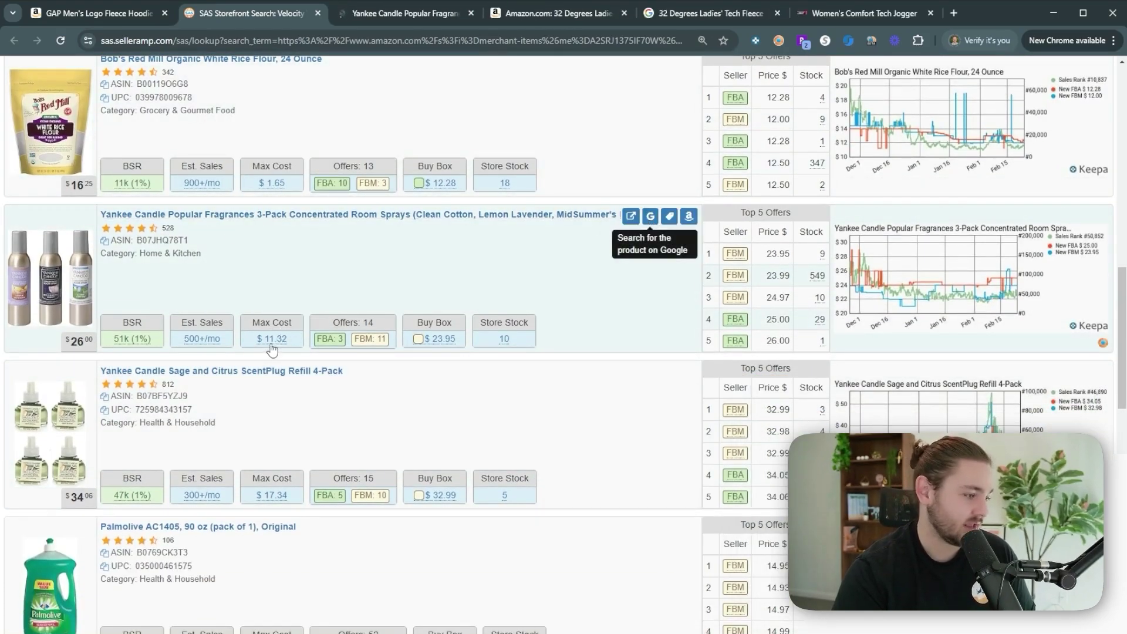
{"action": "mouse_move", "coordinate": [263, 347]}
{"action": "left_click", "coordinate": [389, 12]}
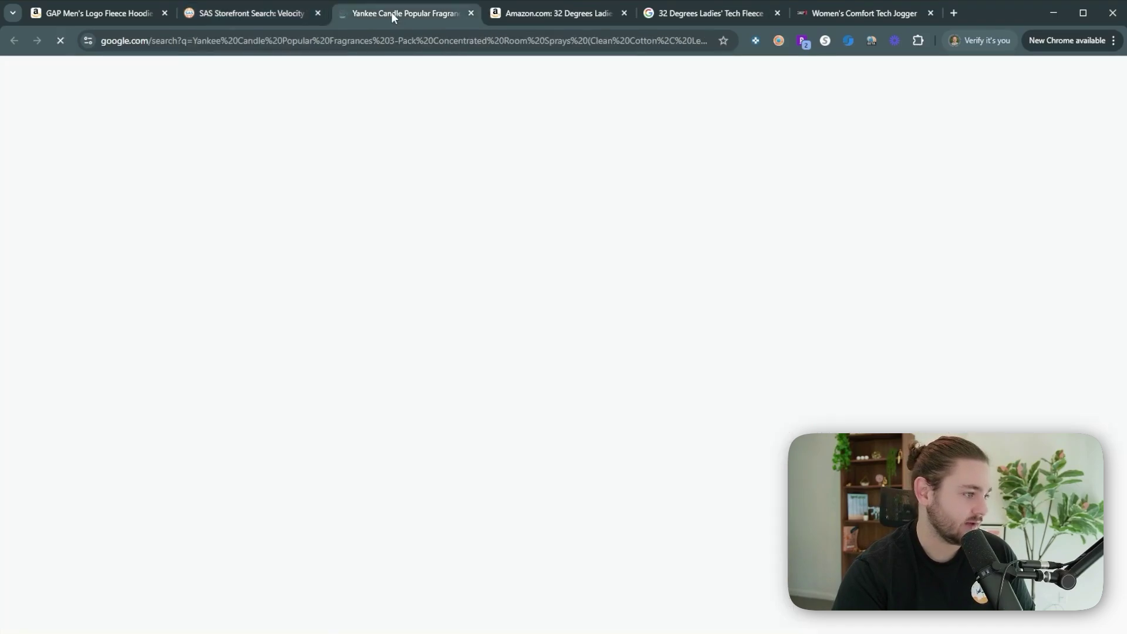
{"action": "left_click", "coordinate": [249, 16]}
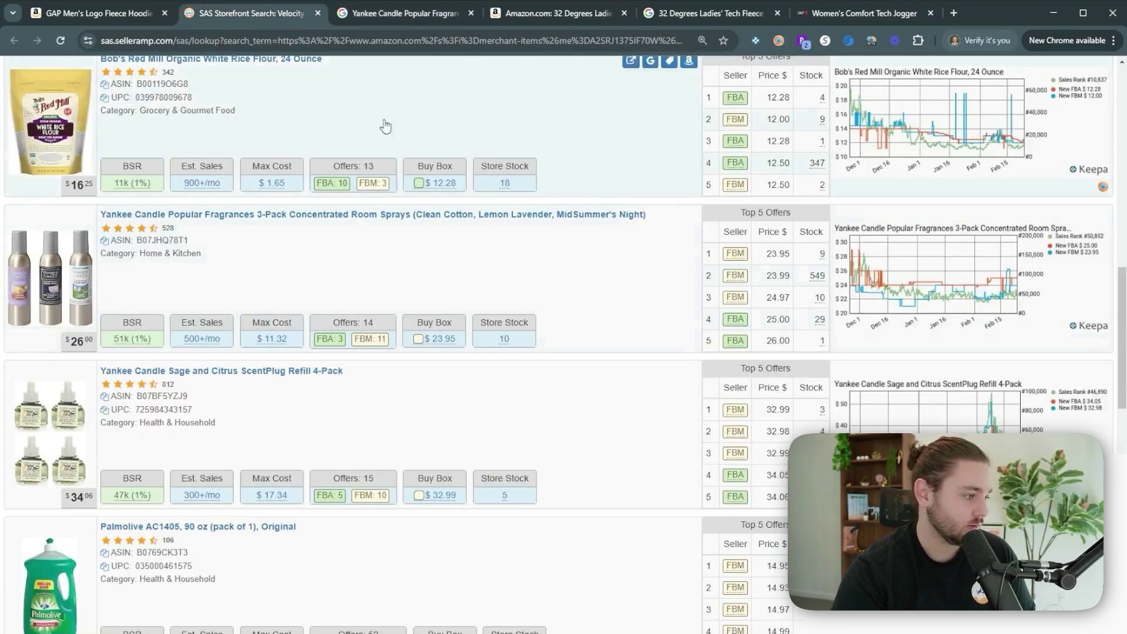
{"action": "left_click", "coordinate": [341, 22]}
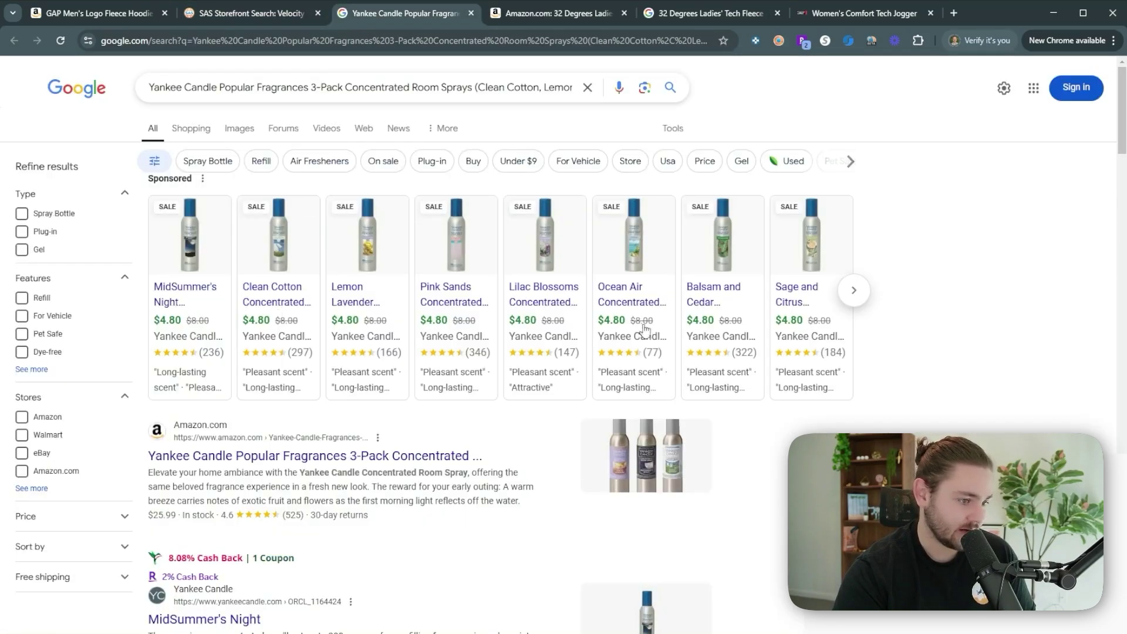
{"action": "scroll", "coordinate": [208, 351], "scroll_direction": "down", "scroll_amount": 3}
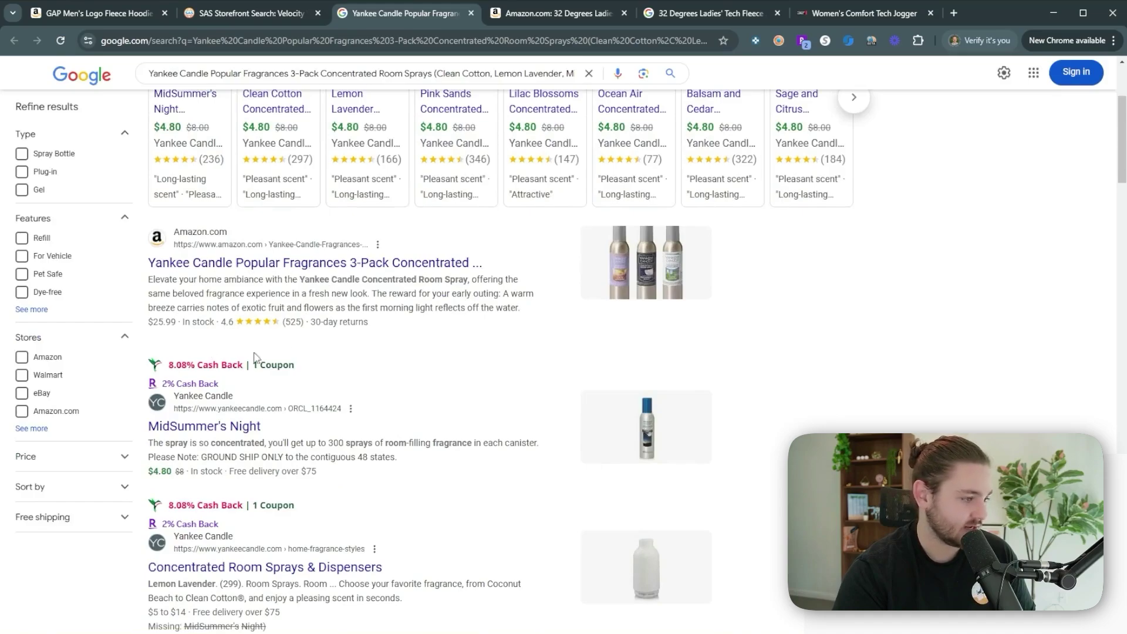
{"action": "scroll", "coordinate": [244, 367], "scroll_direction": "down", "scroll_amount": 5}
{"action": "left_click", "coordinate": [253, 13]}
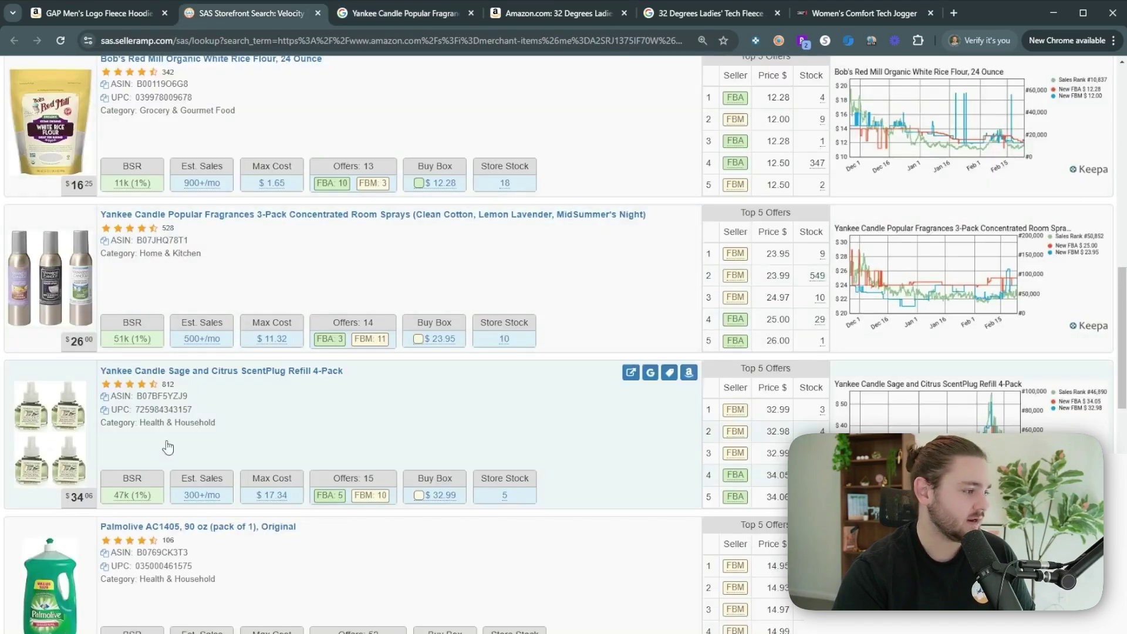
{"action": "left_click", "coordinate": [390, 16]}
{"action": "middle_click", "coordinate": [221, 421]}
Step: Check the MidSummer's Night spray's $4.80 price, dismissing the Rakuten, email, TopCashback and Capital One popups
{"action": "left_click", "coordinate": [482, 18]}
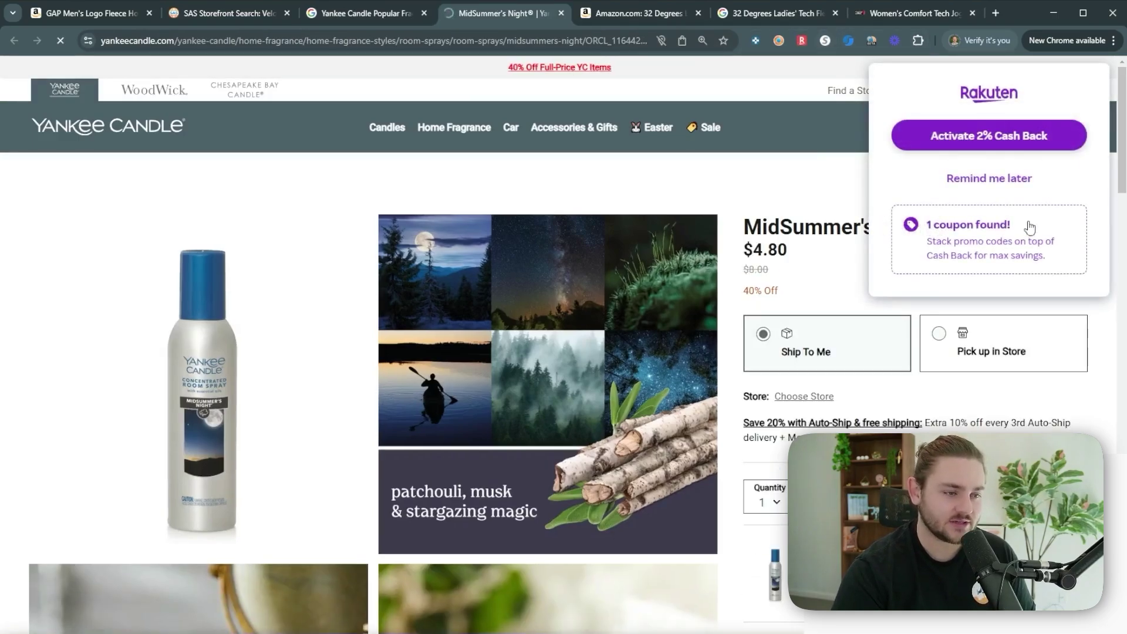
{"action": "left_click", "coordinate": [1011, 180]}
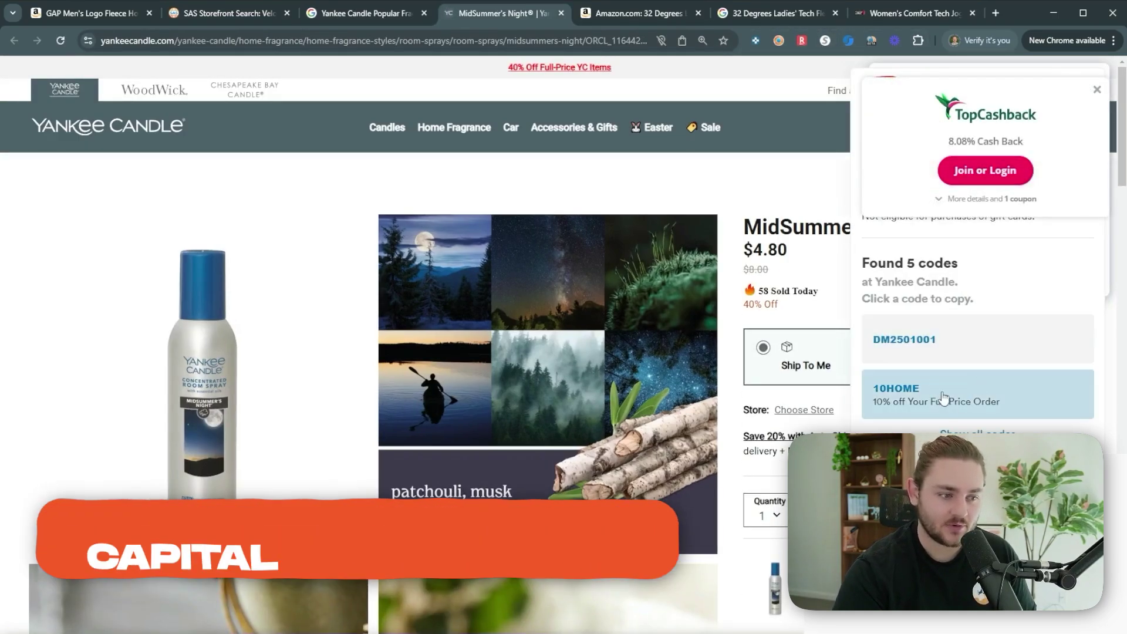
{"action": "scroll", "coordinate": [962, 376], "scroll_direction": "down", "scroll_amount": 2}
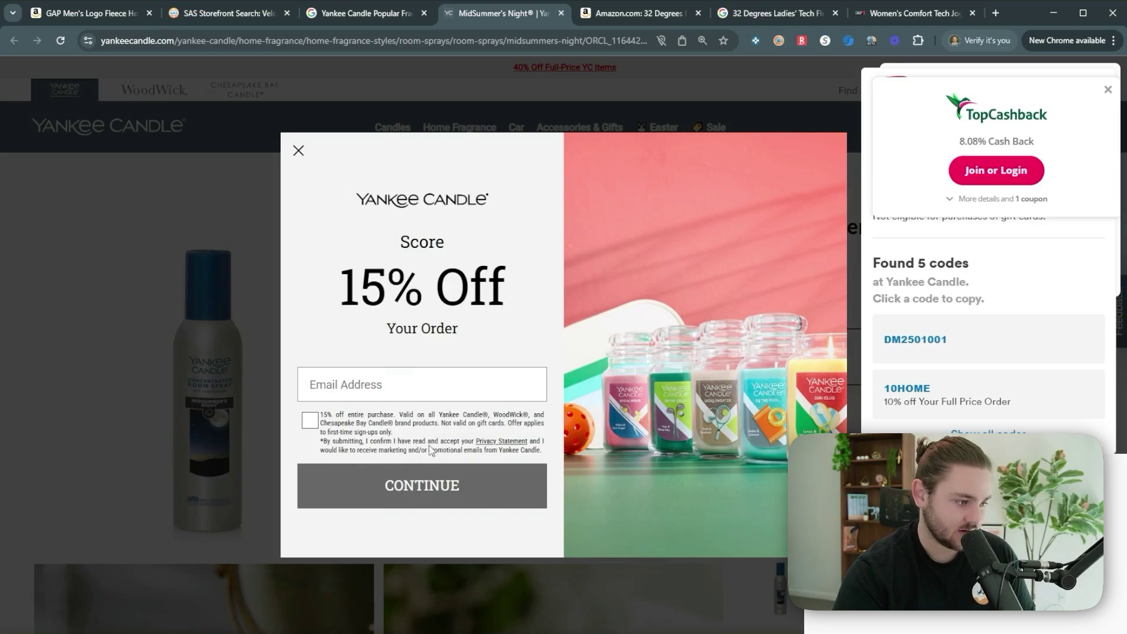
{"action": "left_click", "coordinate": [298, 151]}
{"action": "left_click", "coordinate": [1096, 91]}
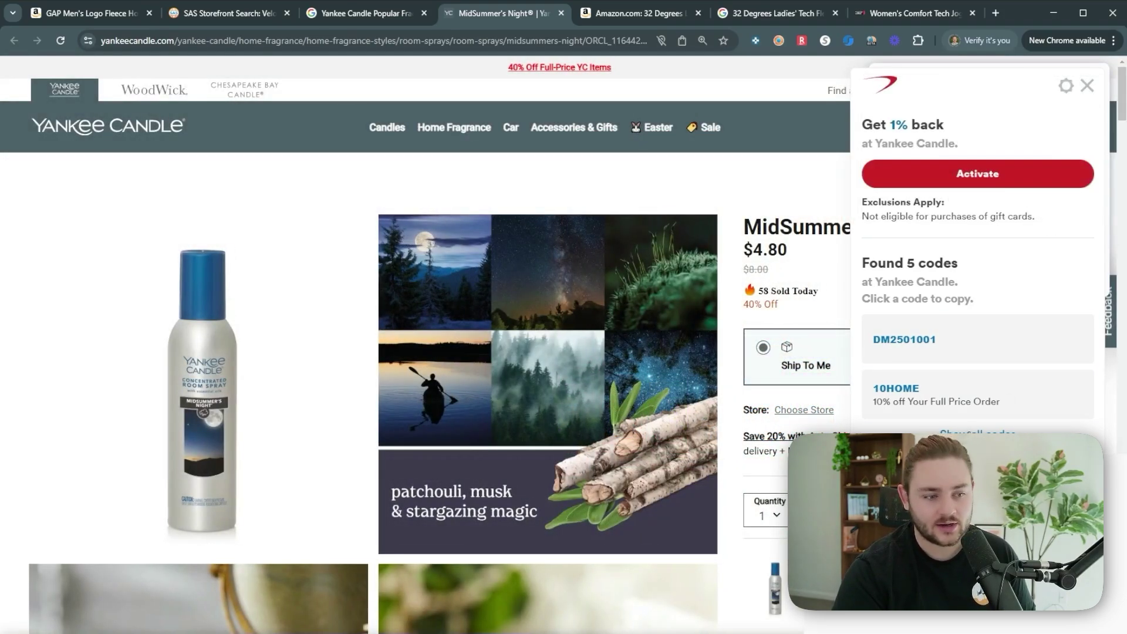
{"action": "scroll", "coordinate": [992, 375], "scroll_direction": "down", "scroll_amount": 1}
{"action": "left_click", "coordinate": [1088, 86]}
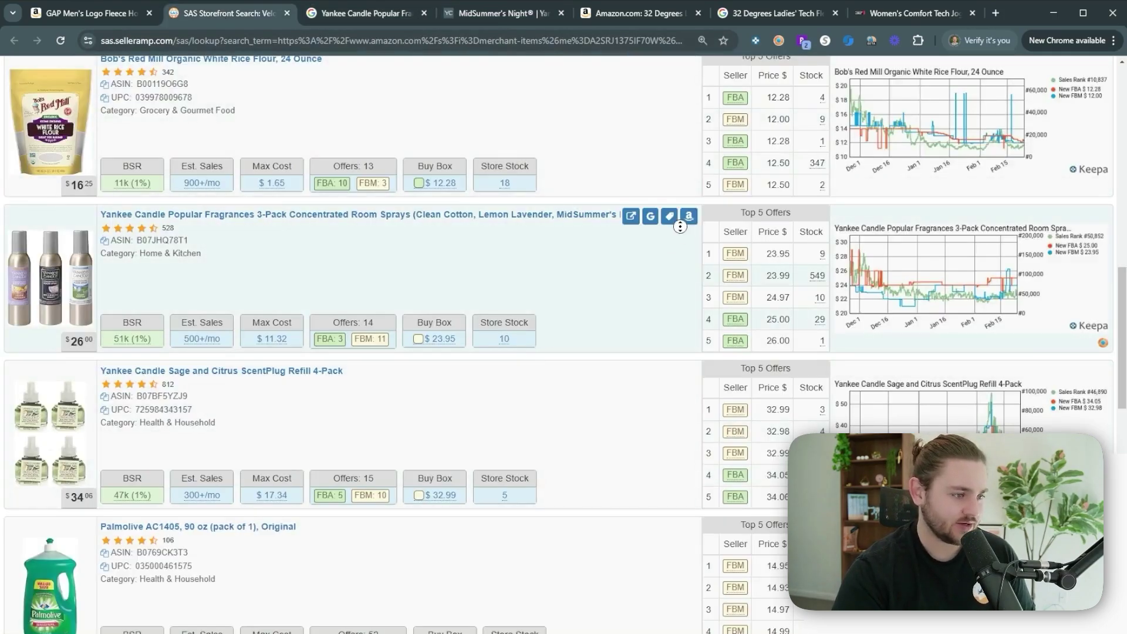
Step: Enter the retail cost for the 3-pack on Amazon, see only $2.44 profit, and return to SellerAmp
{"action": "left_click", "coordinate": [529, 18]}
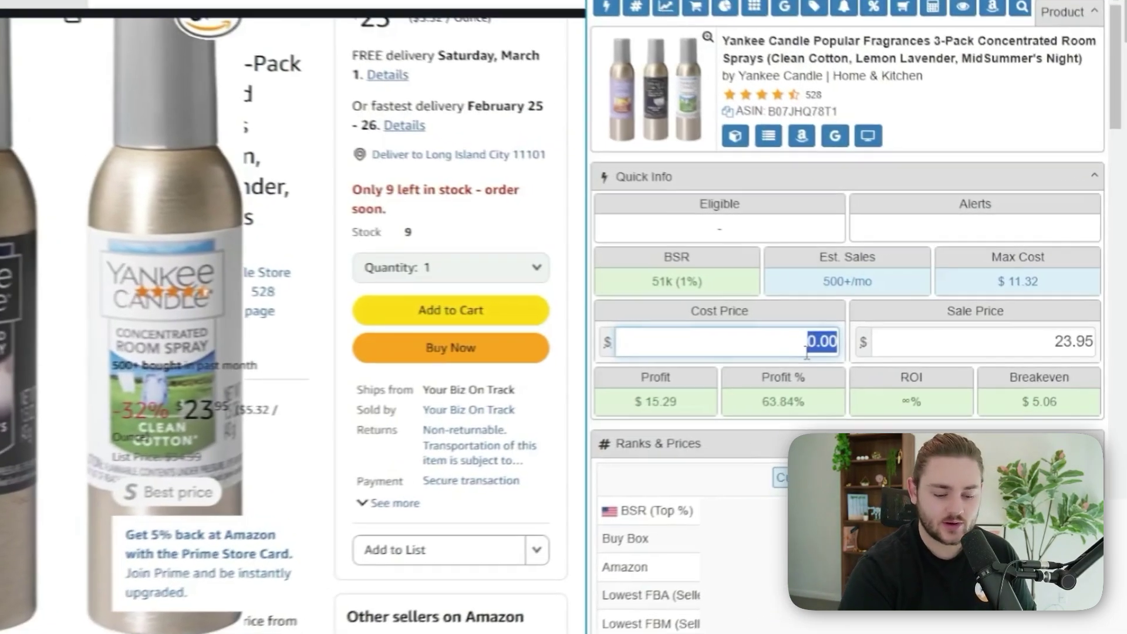
{"action": "type", "text": "4.80'"}
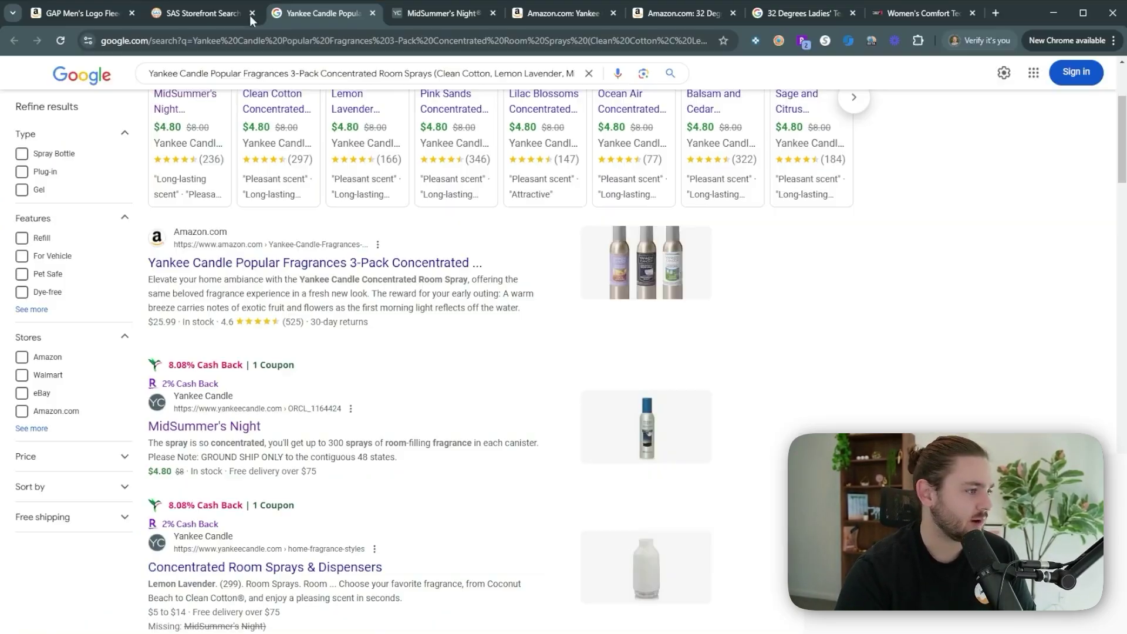
{"action": "left_click", "coordinate": [194, 14]}
Step: Search Google for the Sage and Citrus ScentPlug 4-pack, placing its tab beside SellerAmp
{"action": "scroll", "coordinate": [349, 295], "scroll_direction": "down", "scroll_amount": 2}
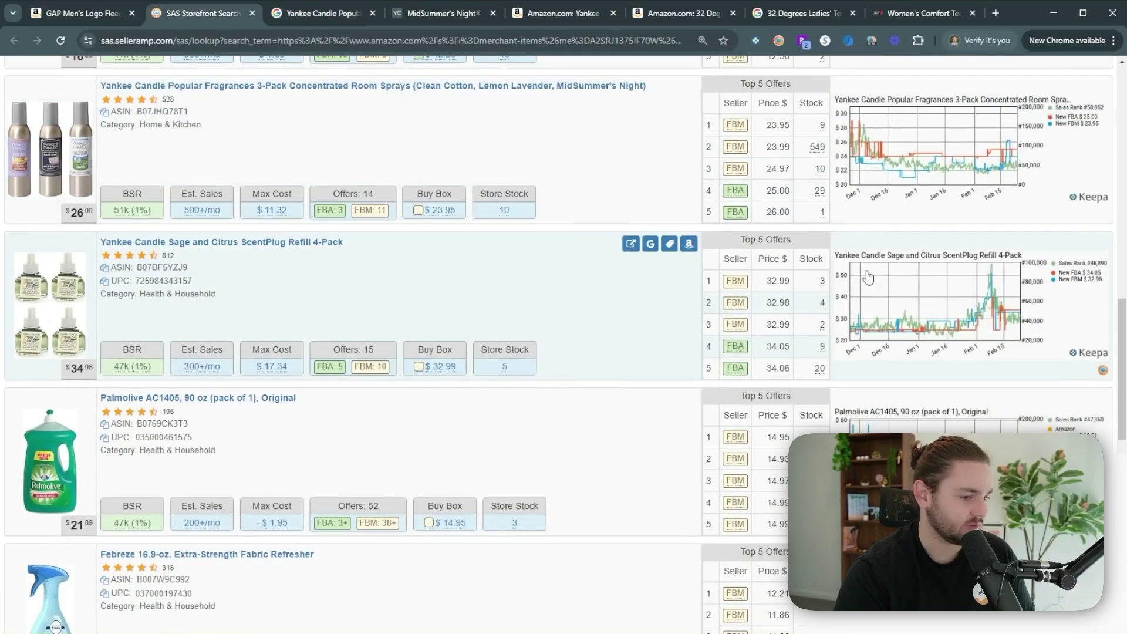
{"action": "left_click", "coordinate": [650, 245]}
{"action": "scroll", "coordinate": [281, 303], "scroll_direction": "down", "scroll_amount": 1}
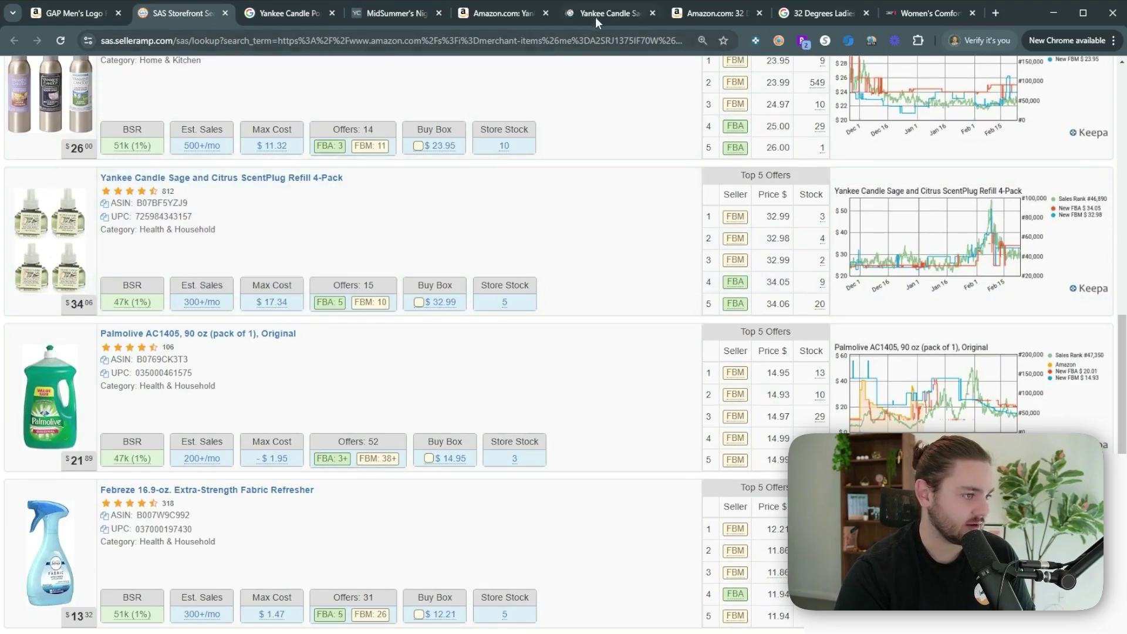
{"action": "left_click_drag", "start_coordinate": [595, 16], "coordinate": [324, 20]}
{"action": "left_click", "coordinate": [181, 22]}
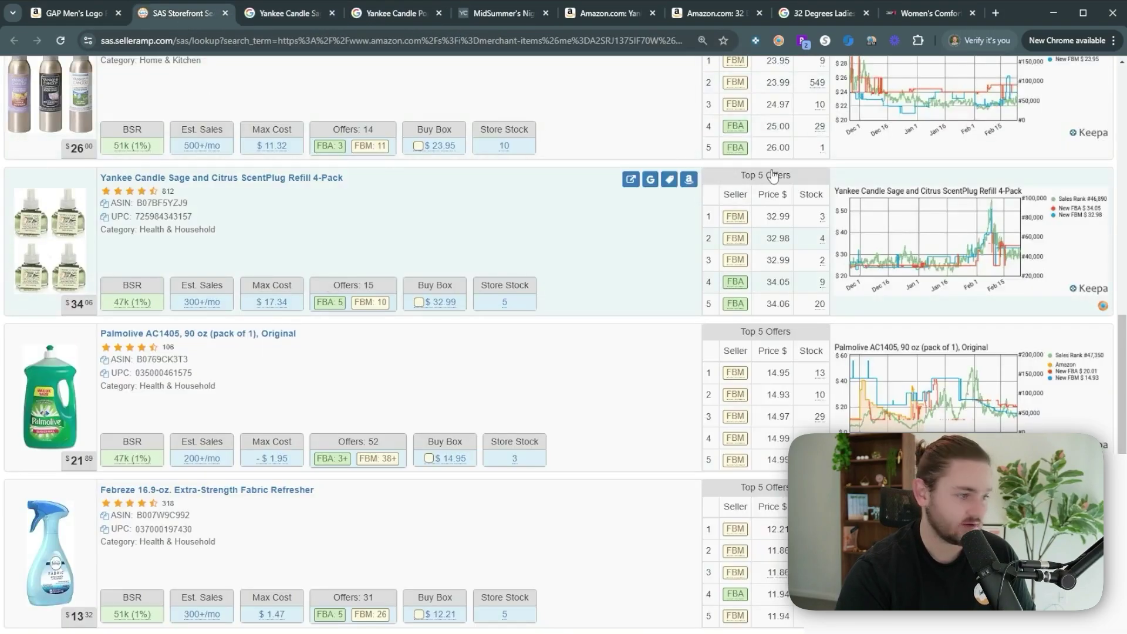
Step: Open the 4-pack's Amazon listing and Yankee Candle's Sage & Citrus refill page, then view Amazon
{"action": "left_click", "coordinate": [689, 180]}
{"action": "left_click_drag", "start_coordinate": [620, 11], "coordinate": [282, 20]}
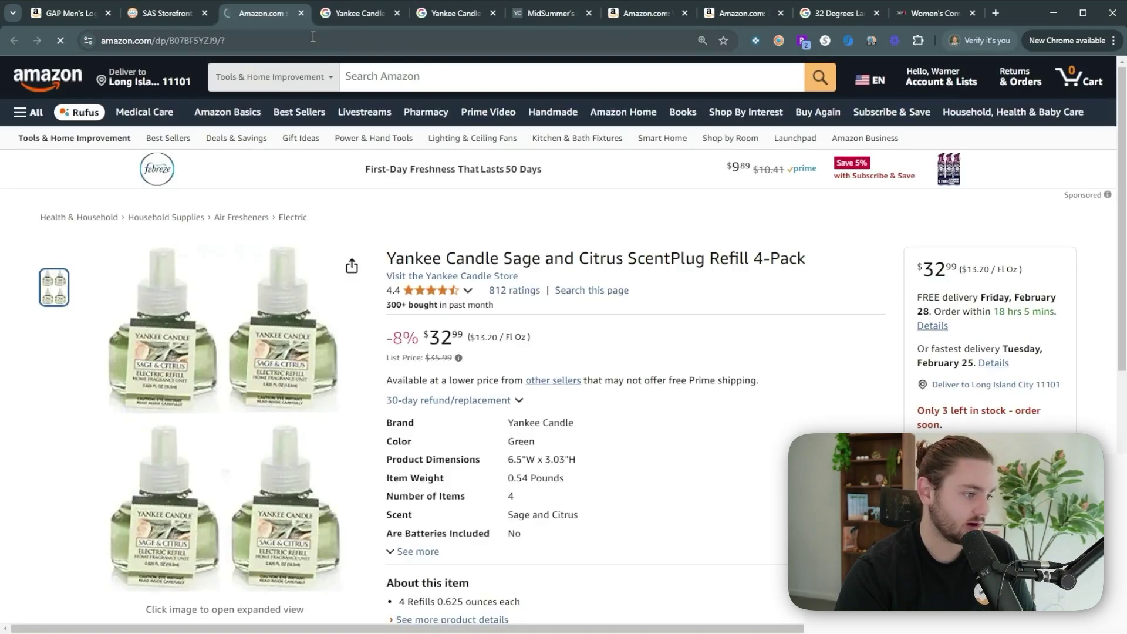
{"action": "left_click", "coordinate": [188, 17]}
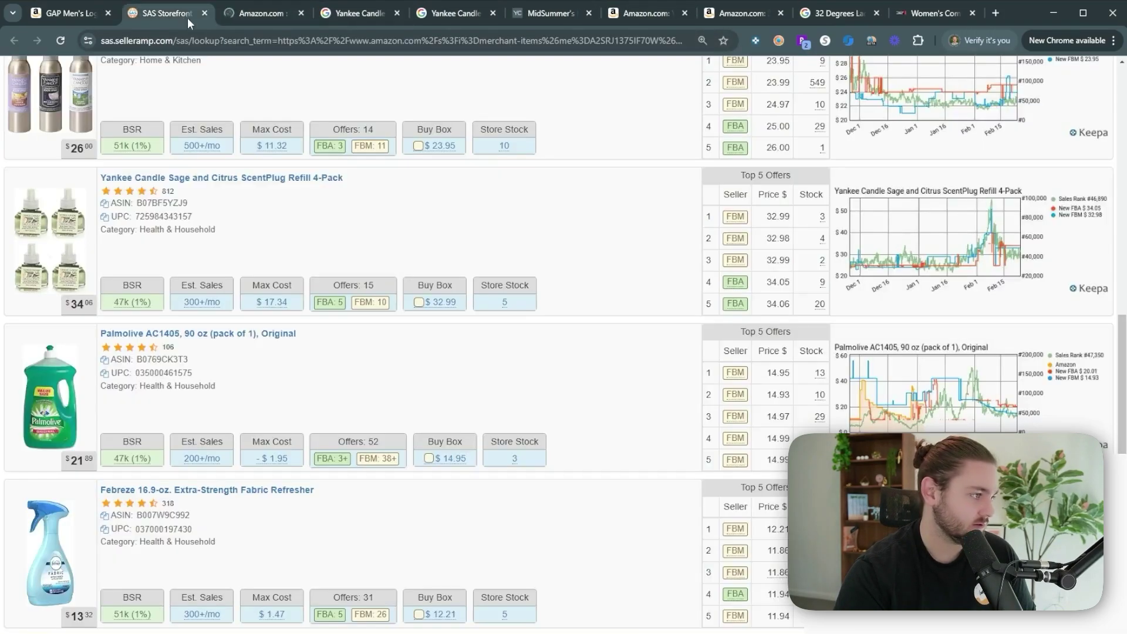
{"action": "left_click", "coordinate": [263, 5]}
{"action": "left_click", "coordinate": [340, 17]}
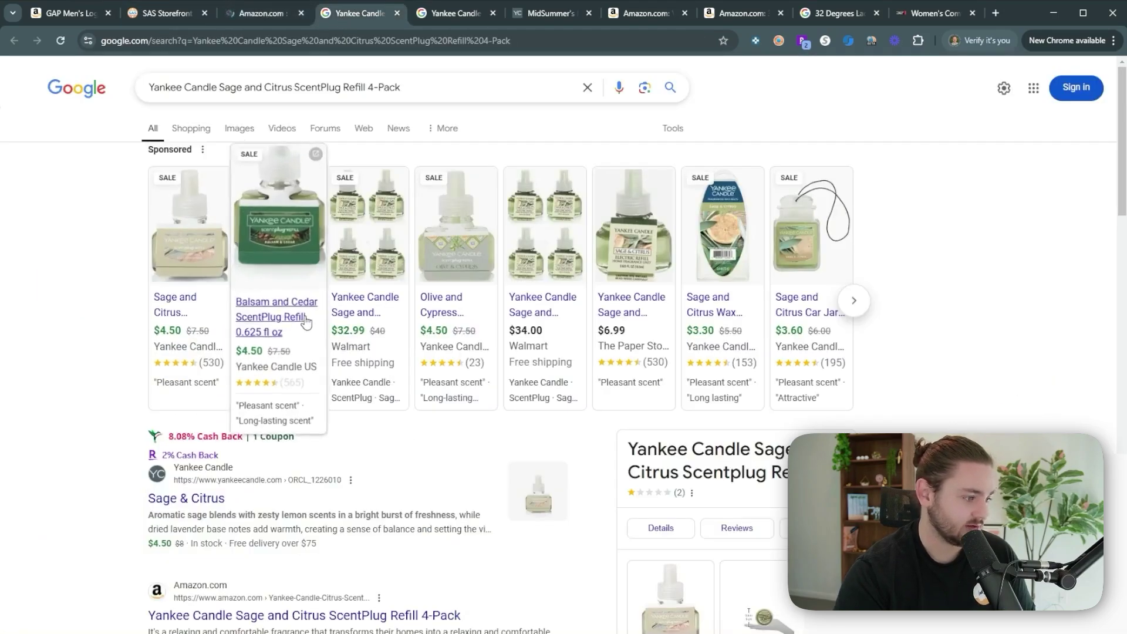
{"action": "middle_click", "coordinate": [162, 351]}
{"action": "key", "text": "ctrl+shift+Tab"}
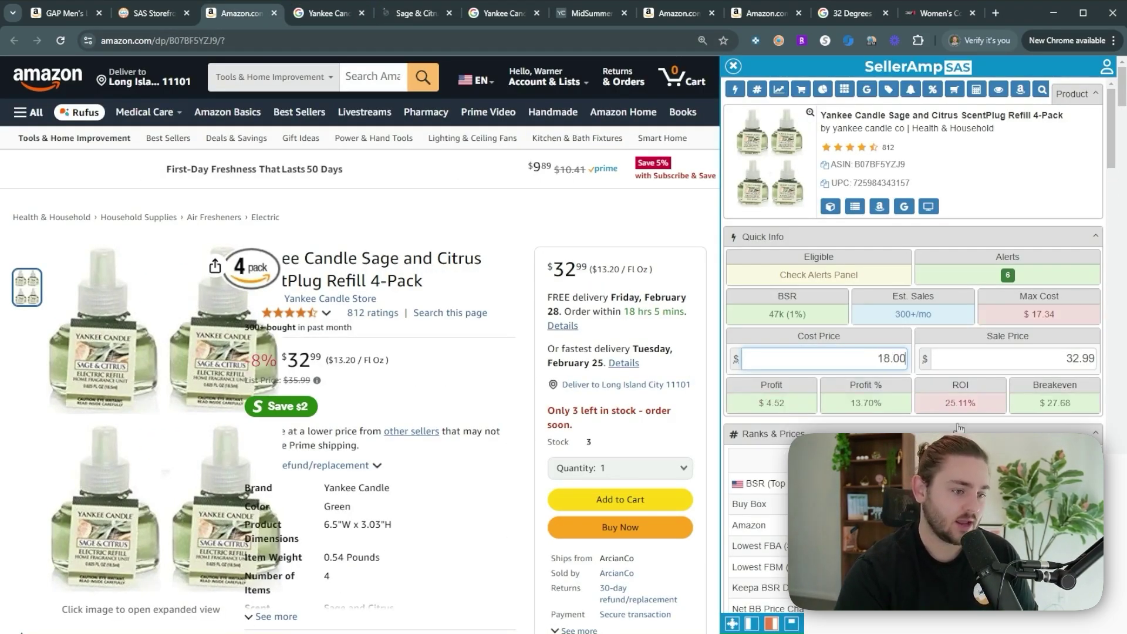
Step: Review the 4-pack's Keepa history across All and Year ranges, zooming into early 2021
{"action": "scroll", "coordinate": [516, 452], "scroll_direction": "down", "scroll_amount": 10}
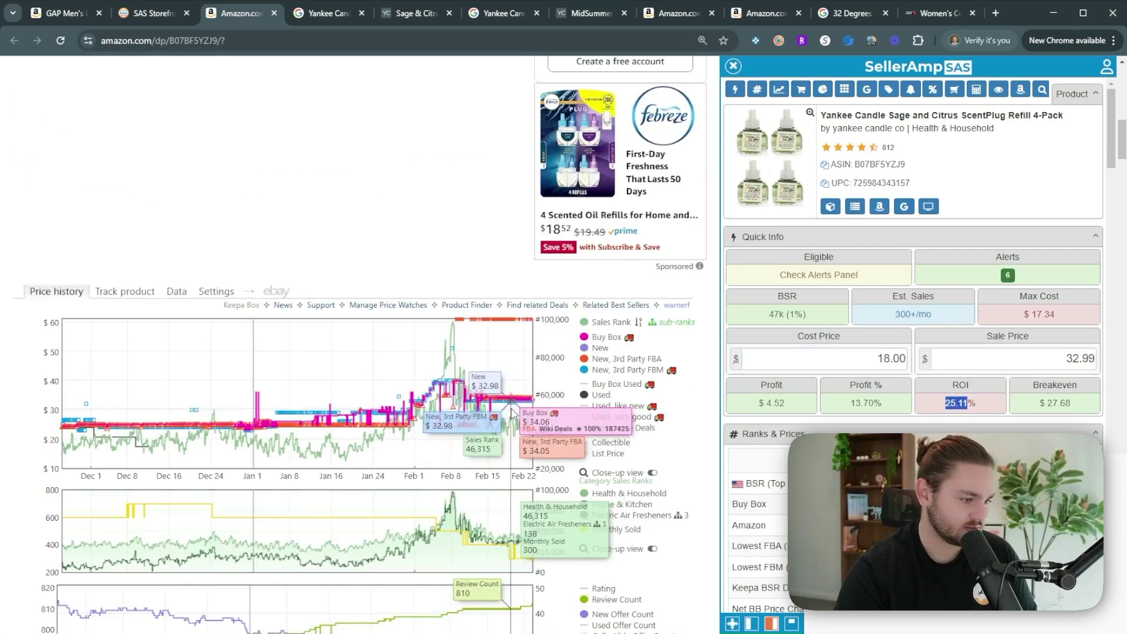
{"action": "scroll", "coordinate": [493, 414], "scroll_direction": "up", "scroll_amount": 8}
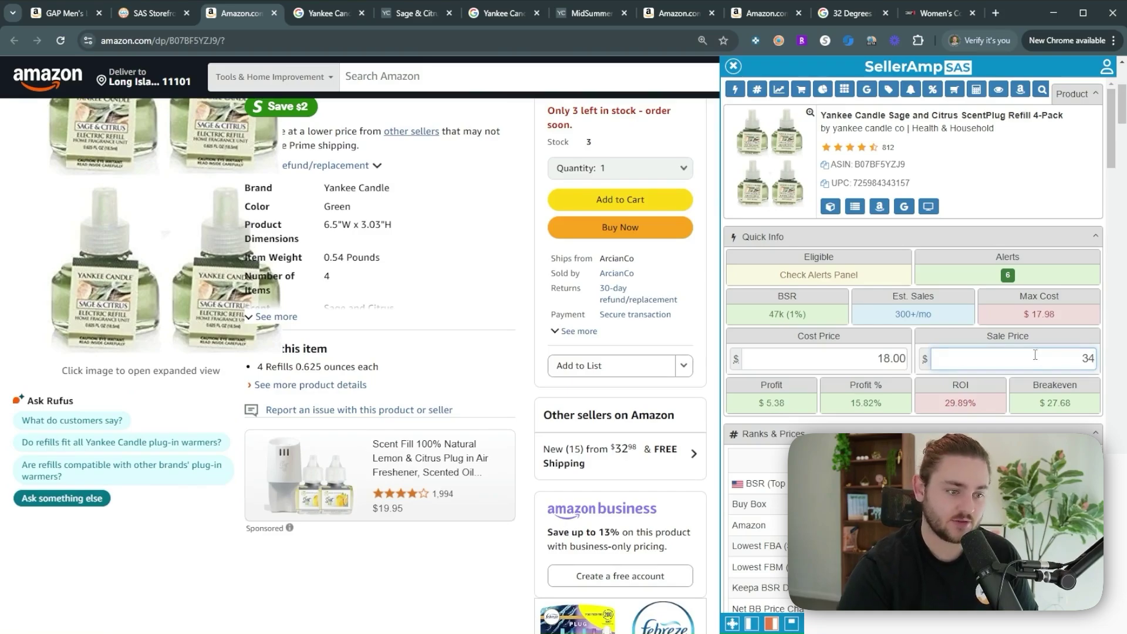
{"action": "scroll", "coordinate": [411, 352], "scroll_direction": "down", "scroll_amount": 8}
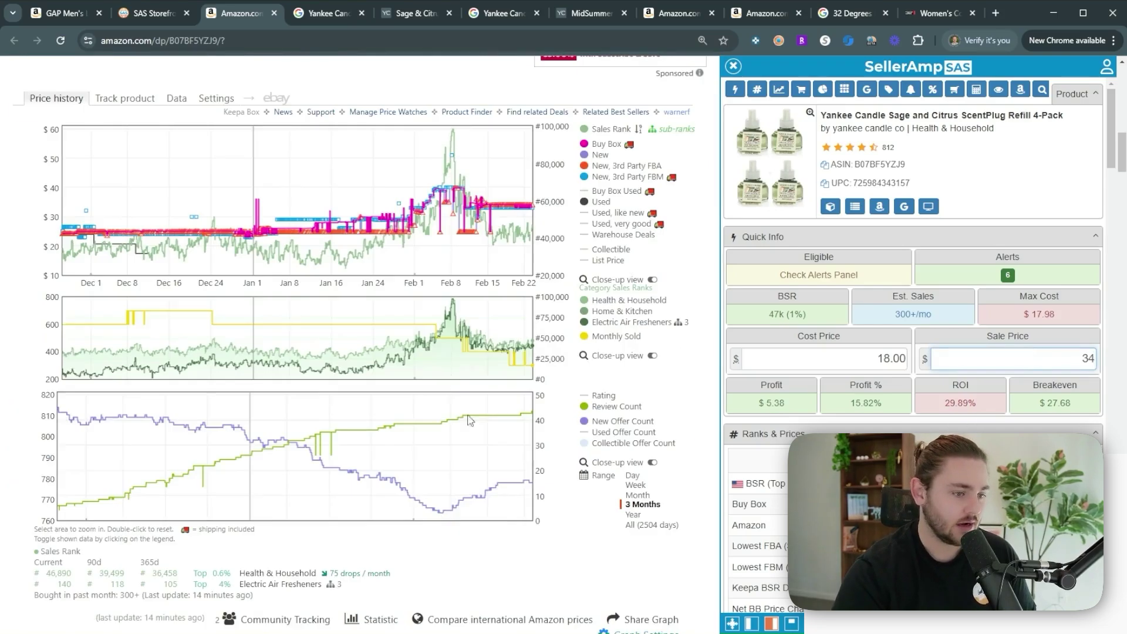
{"action": "left_click", "coordinate": [638, 525]}
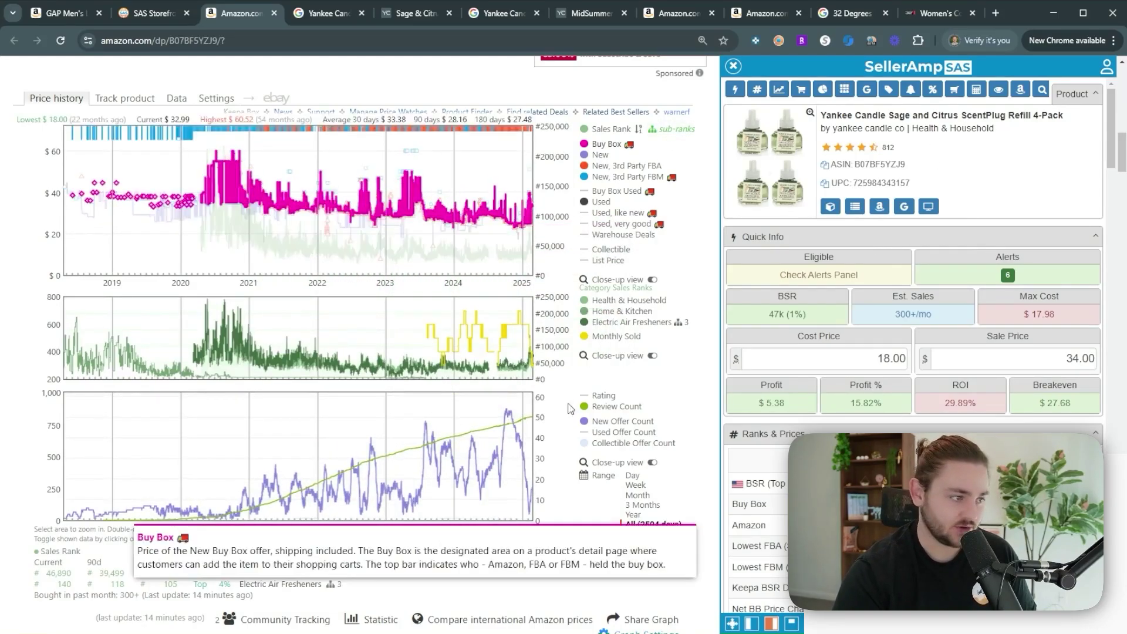
{"action": "left_click", "coordinate": [634, 515]}
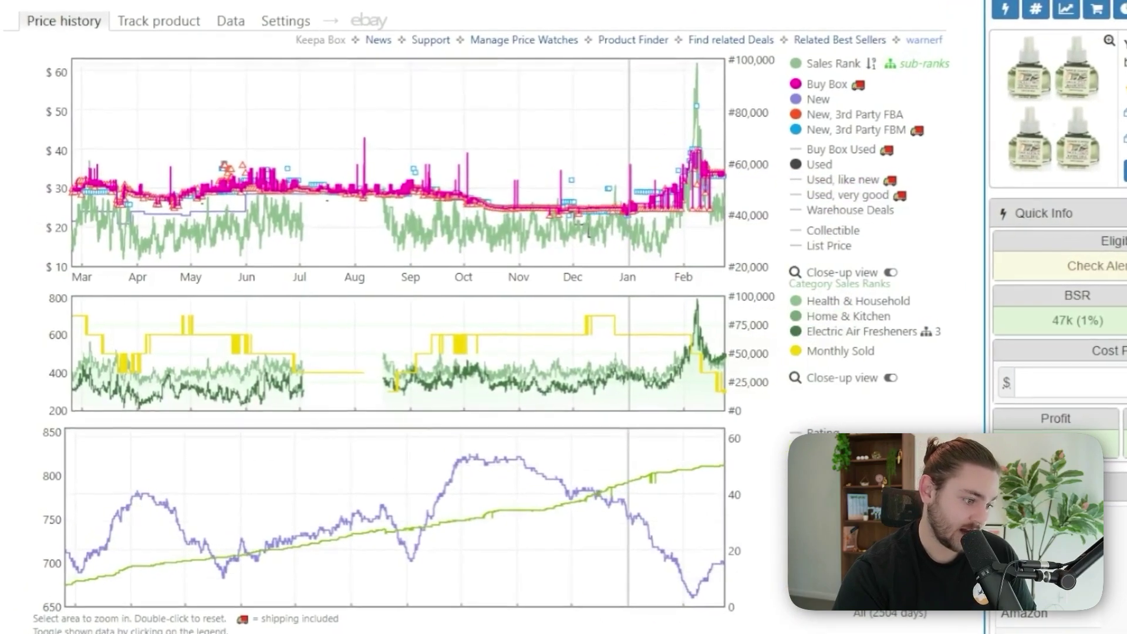
{"action": "left_click", "coordinate": [890, 612]}
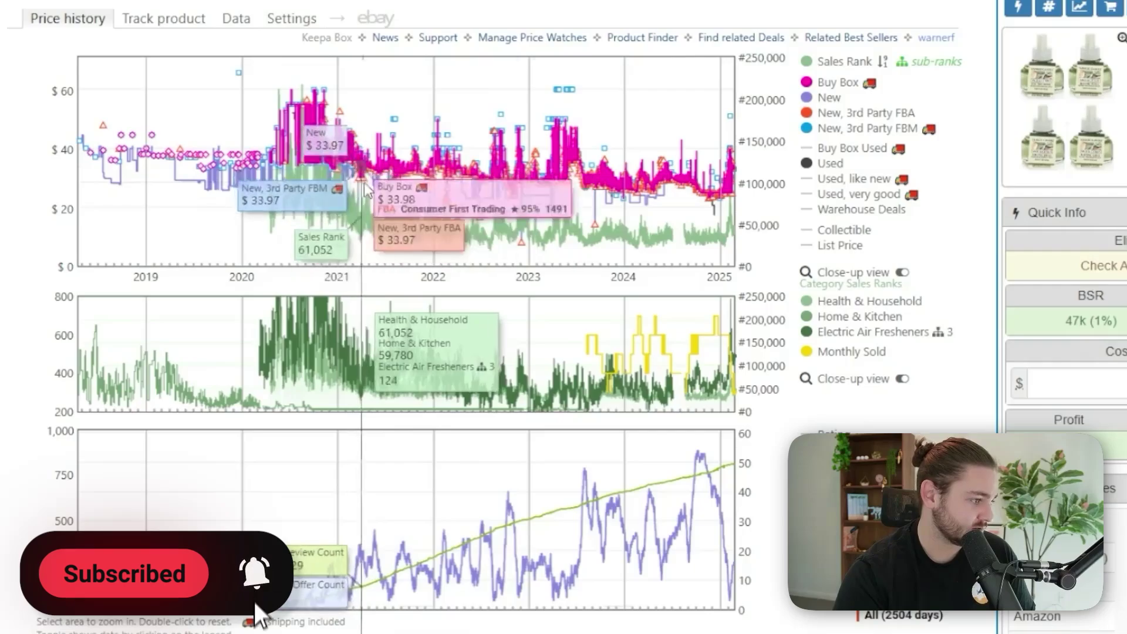
{"action": "left_click_drag", "start_coordinate": [355, 191], "coordinate": [376, 191]}
{"action": "left_click", "coordinate": [717, 139]}
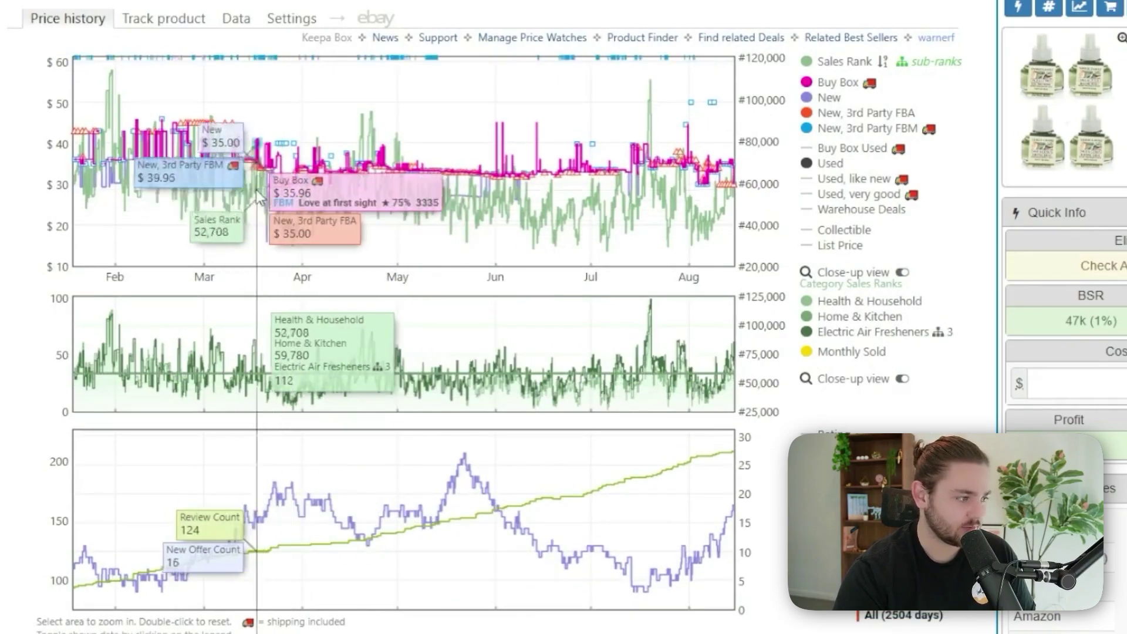
{"action": "left_click", "coordinate": [873, 614]}
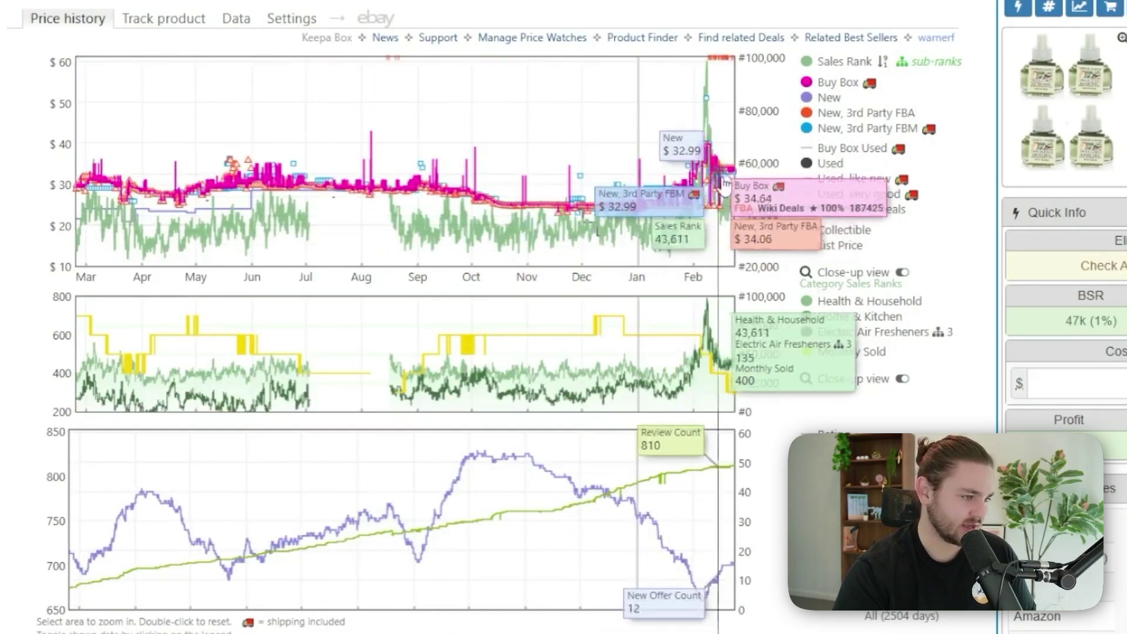
Step: Confirm the $34.00 sale price gives $5.38 profit and 29.89% ROI
{"action": "scroll", "coordinate": [658, 411], "scroll_direction": "up", "scroll_amount": 10}
{"action": "scroll", "coordinate": [618, 409], "scroll_direction": "up", "scroll_amount": 5}
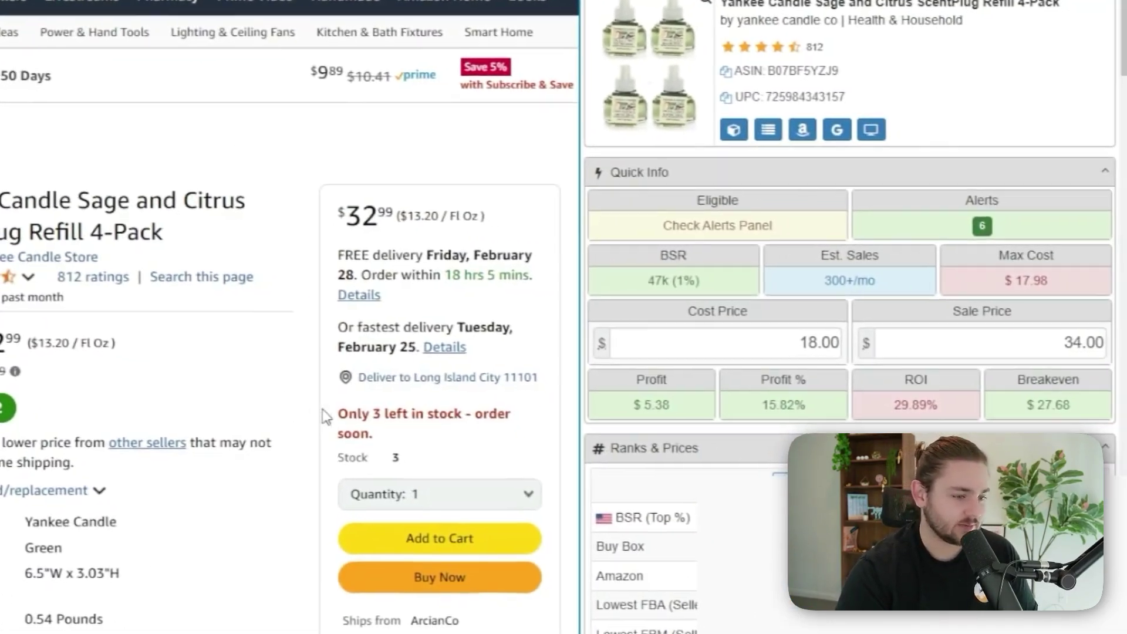
{"action": "double_click", "coordinate": [911, 405]}
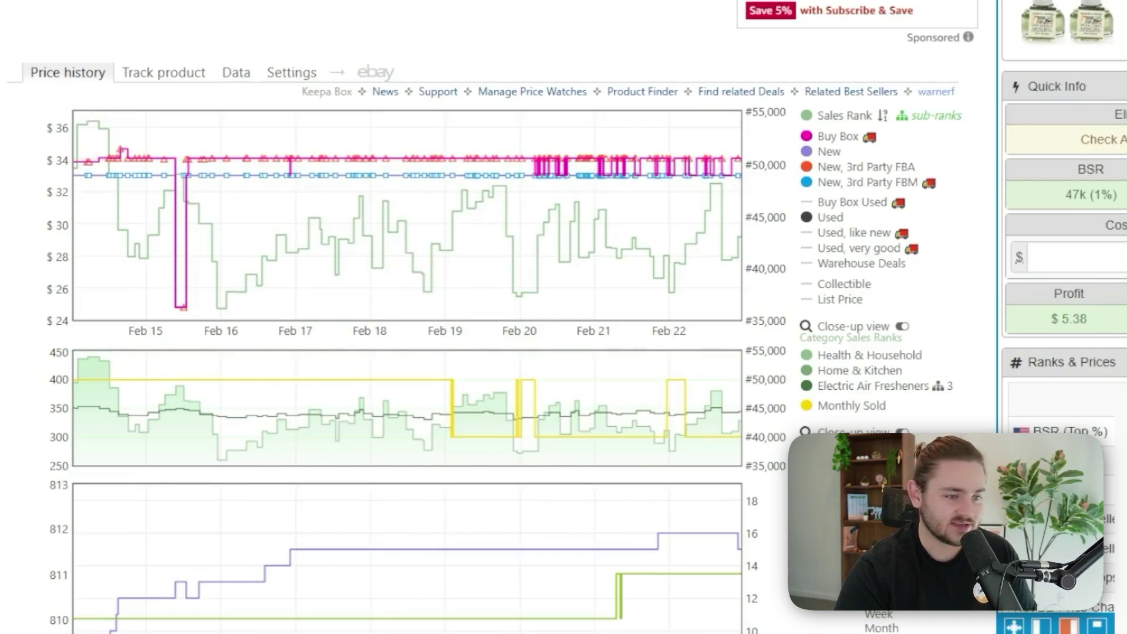
{"action": "scroll", "coordinate": [738, 83], "scroll_direction": "up", "scroll_amount": 15}
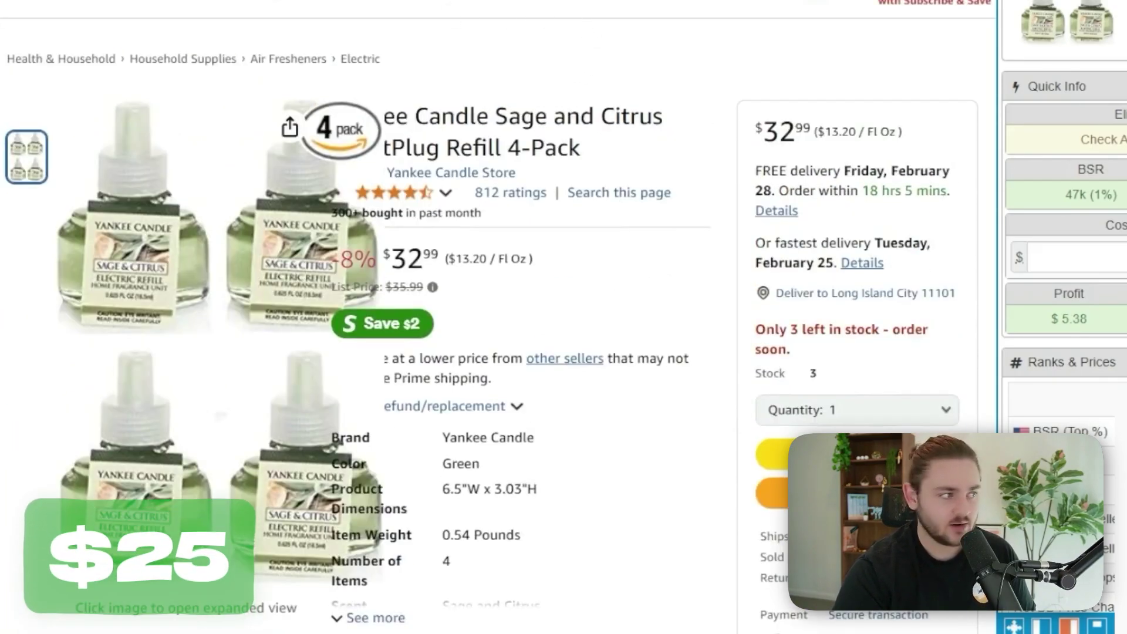
Step: Review the open research tabs: Sparkling Cinnamon wax melt prices and the Sage and Citrus refill listings
{"action": "left_click", "coordinate": [274, 13]}
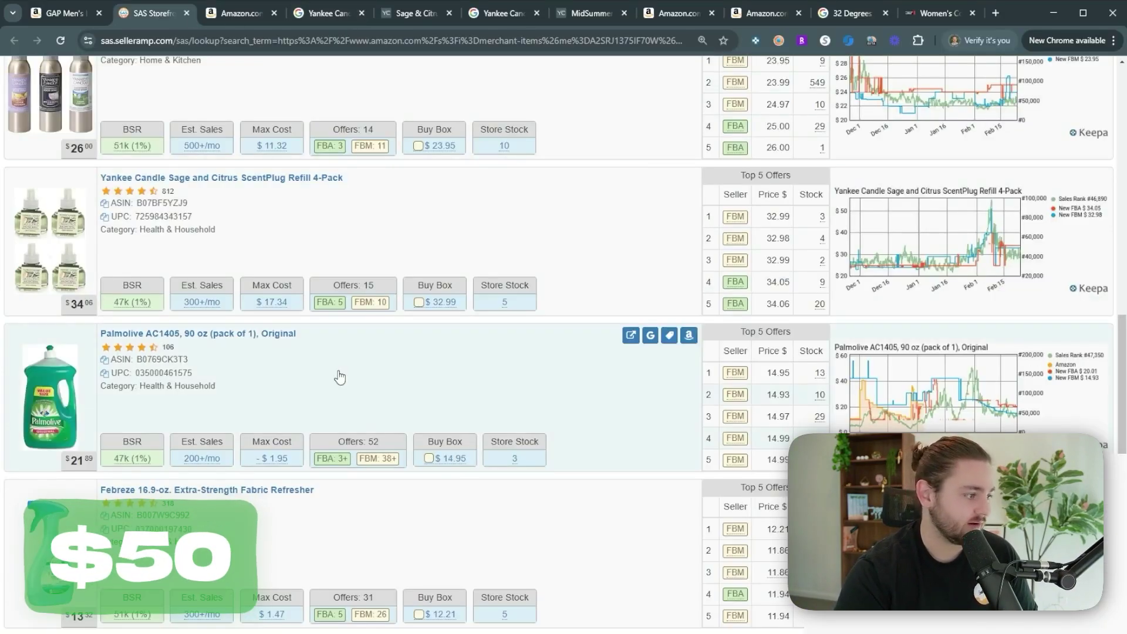
{"action": "scroll", "coordinate": [339, 377], "scroll_direction": "down", "scroll_amount": 5}
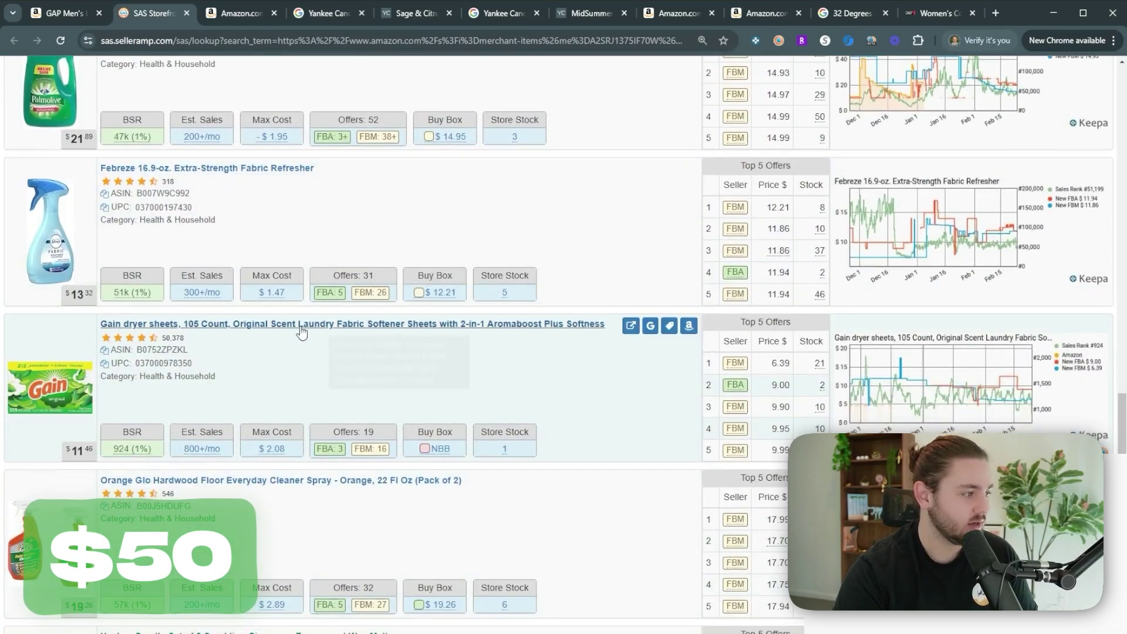
{"action": "scroll", "coordinate": [279, 296], "scroll_direction": "down", "scroll_amount": 5}
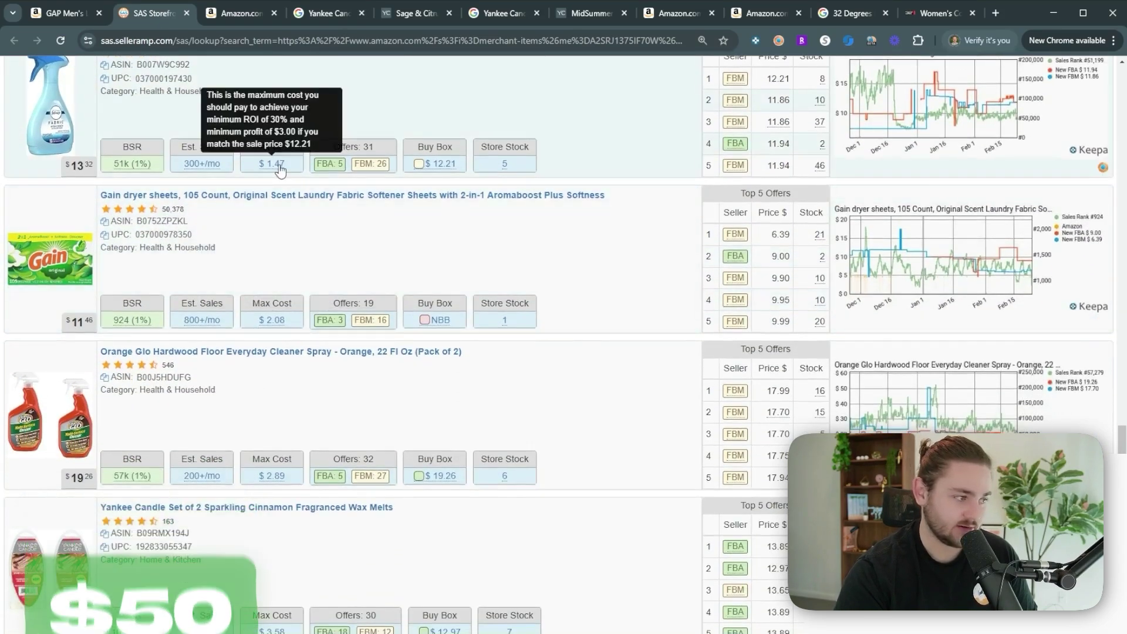
{"action": "scroll", "coordinate": [374, 354], "scroll_direction": "down", "scroll_amount": 1}
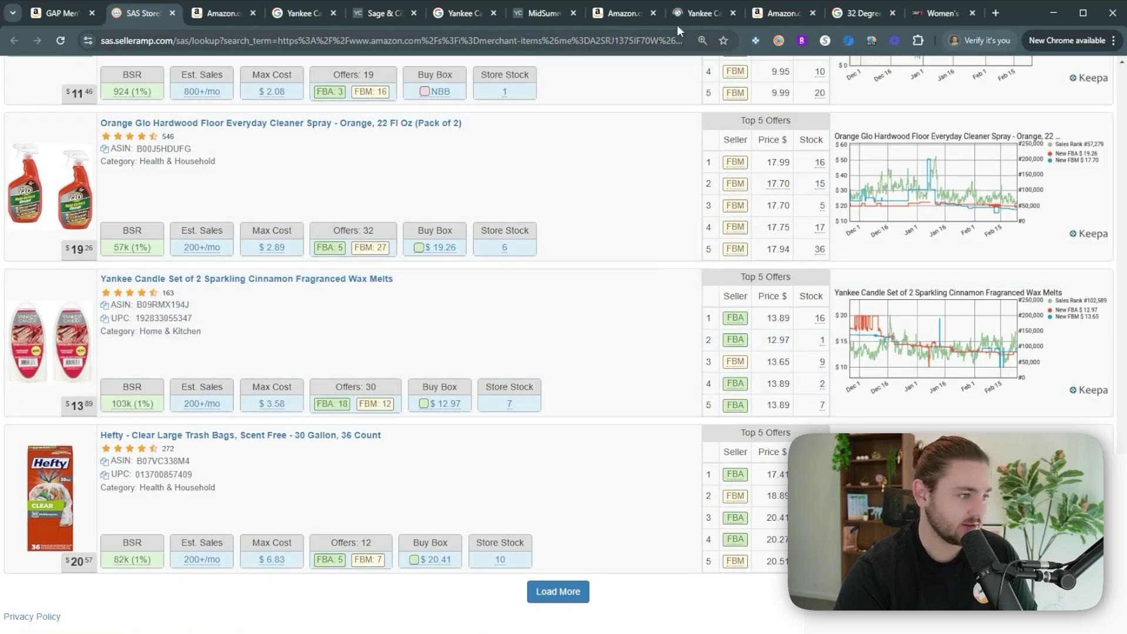
{"action": "left_click", "coordinate": [665, 15]}
{"action": "left_click", "coordinate": [683, 14]}
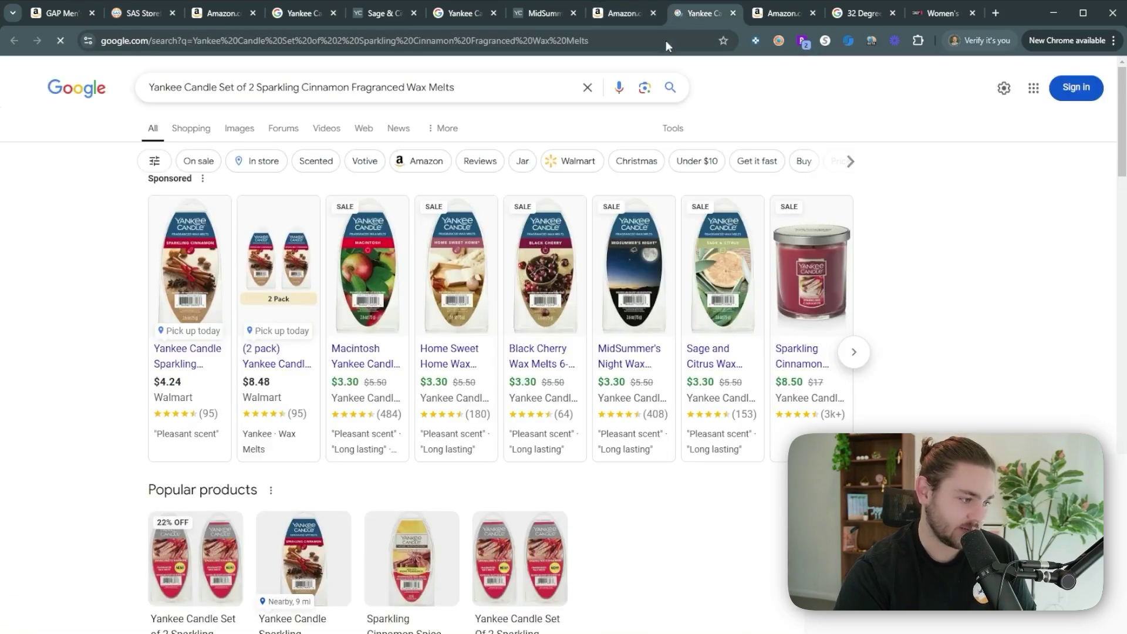
{"action": "scroll", "coordinate": [315, 364], "scroll_direction": "down", "scroll_amount": 8}
{"action": "left_click", "coordinate": [223, 13]}
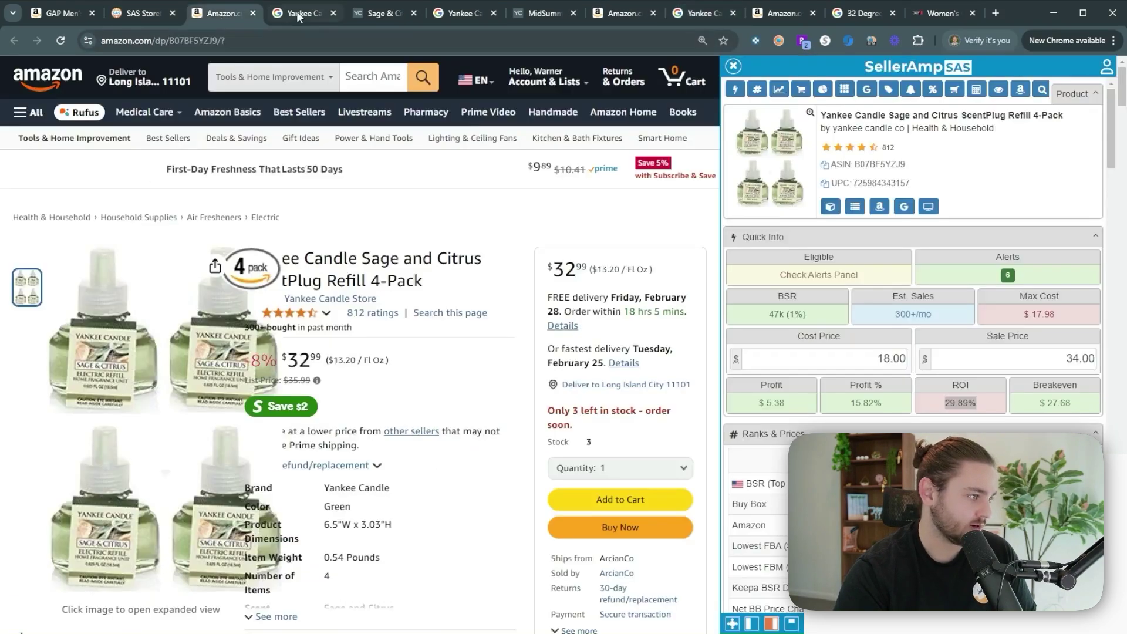
{"action": "left_click", "coordinate": [297, 12]}
Step: Load more of the storefront's products in the SellerAmp list
{"action": "left_click", "coordinate": [141, 13]}
{"action": "left_click", "coordinate": [528, 594]}
{"action": "scroll", "coordinate": [397, 390], "scroll_direction": "down", "scroll_amount": 2}
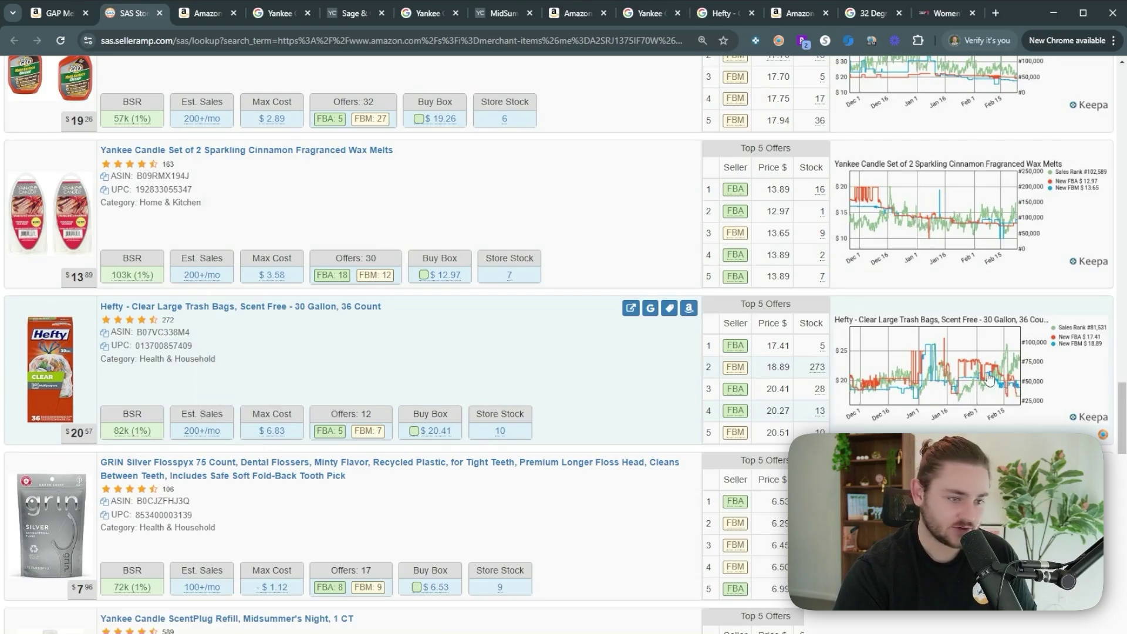
{"action": "scroll", "coordinate": [983, 376], "scroll_direction": "down", "scroll_amount": 1}
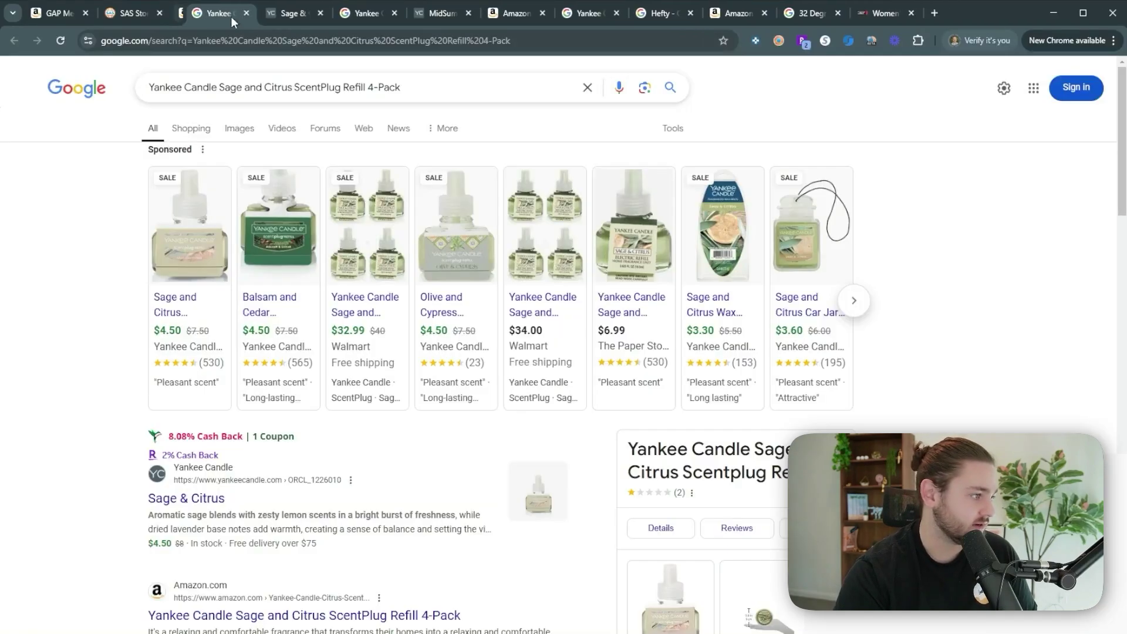
Step: Close the finished Yankee Candle research tabs and return to the storefront results
{"action": "left_click", "coordinate": [232, 16]}
{"action": "left_click", "coordinate": [232, 16]}
{"action": "left_click", "coordinate": [232, 16]}
{"action": "left_click", "coordinate": [232, 16]}
{"action": "left_click", "coordinate": [231, 15]}
{"action": "left_click", "coordinate": [232, 15]}
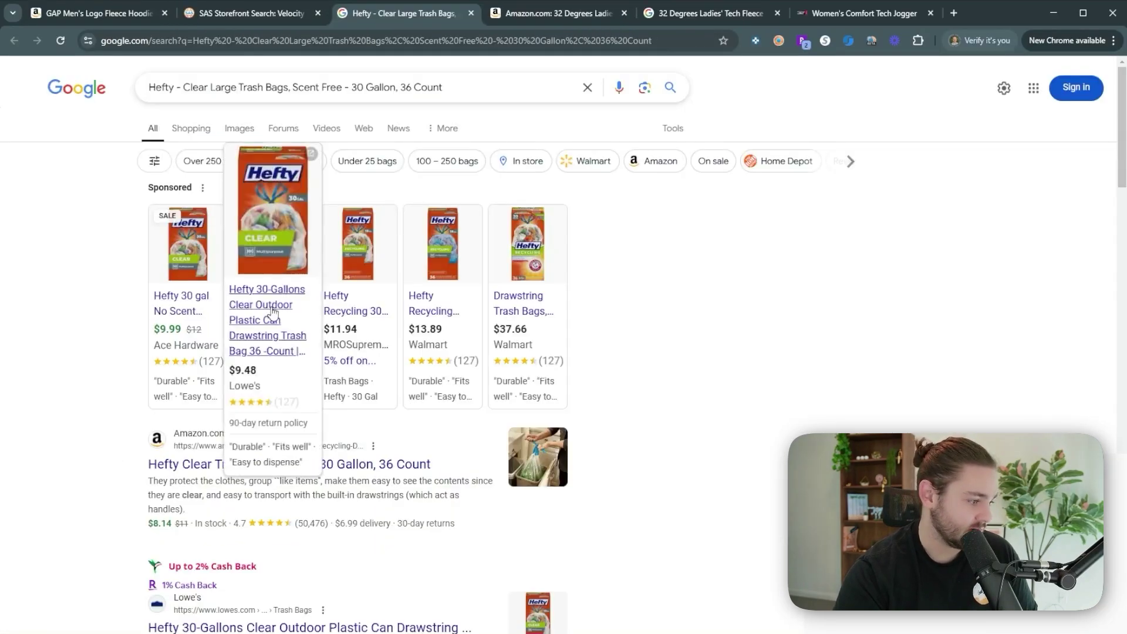
{"action": "scroll", "coordinate": [190, 378], "scroll_direction": "down", "scroll_amount": 5}
{"action": "scroll", "coordinate": [190, 377], "scroll_direction": "up", "scroll_amount": 3}
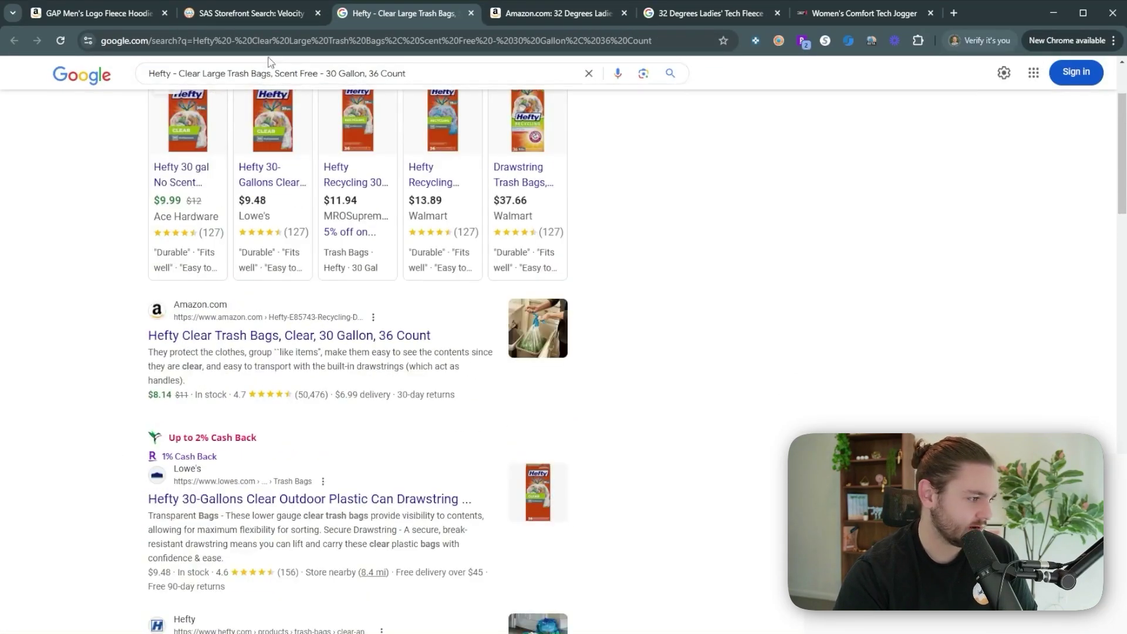
{"action": "key", "text": "ctrl+shift+Tab"}
{"action": "scroll", "coordinate": [397, 387], "scroll_direction": "down", "scroll_amount": 6}
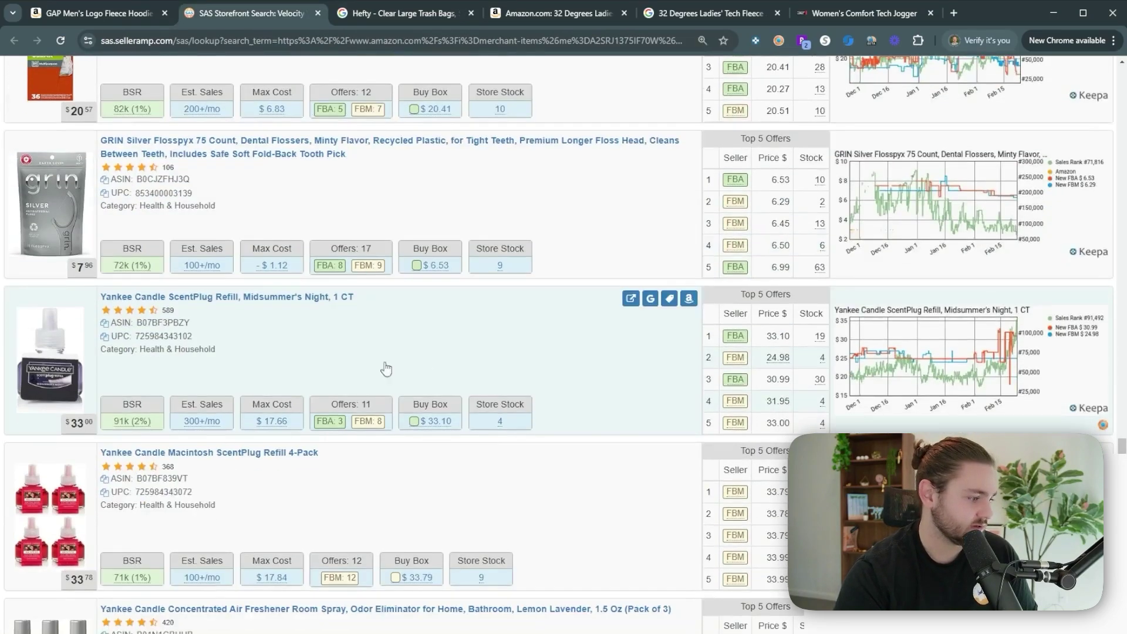
Step: Open Google and Amazon searches for the Midsummer's Night and Macintosh ScentPlug refills
{"action": "left_click", "coordinate": [650, 172]}
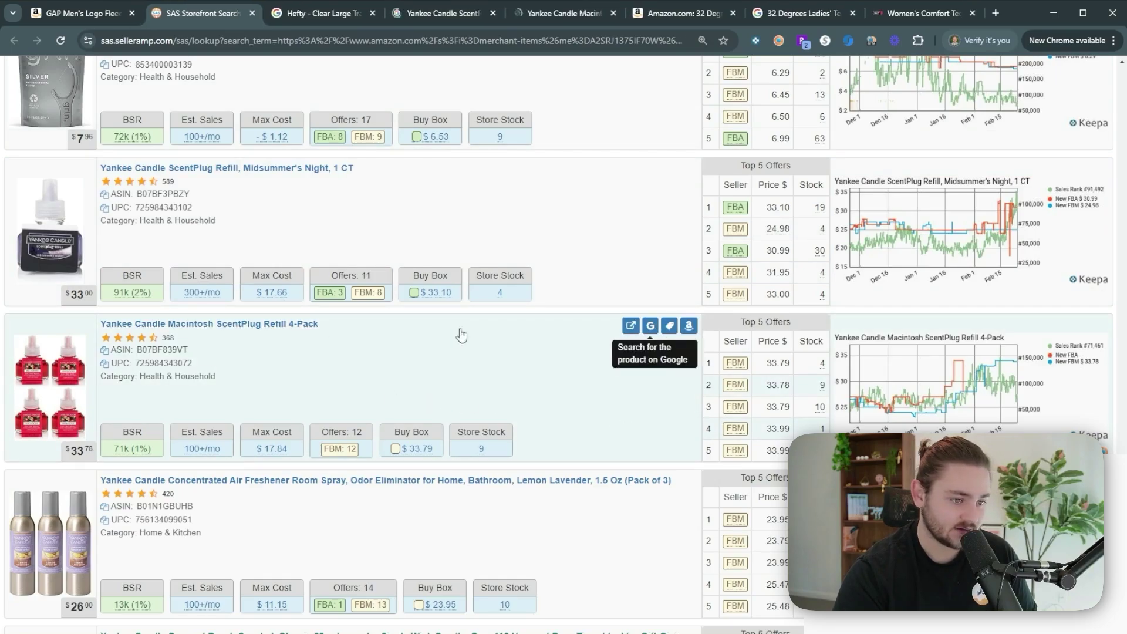
{"action": "left_click", "coordinate": [688, 325]}
{"action": "scroll", "coordinate": [675, 217], "scroll_direction": "down", "scroll_amount": 2}
{"action": "scroll", "coordinate": [692, 215], "scroll_direction": "up", "scroll_amount": 3}
{"action": "left_click", "coordinate": [689, 196]}
Step: Compare the refills' Google prices and Amazon profit panels, ending on Midsummer's Night with a year of price history
{"action": "left_click", "coordinate": [640, 12]}
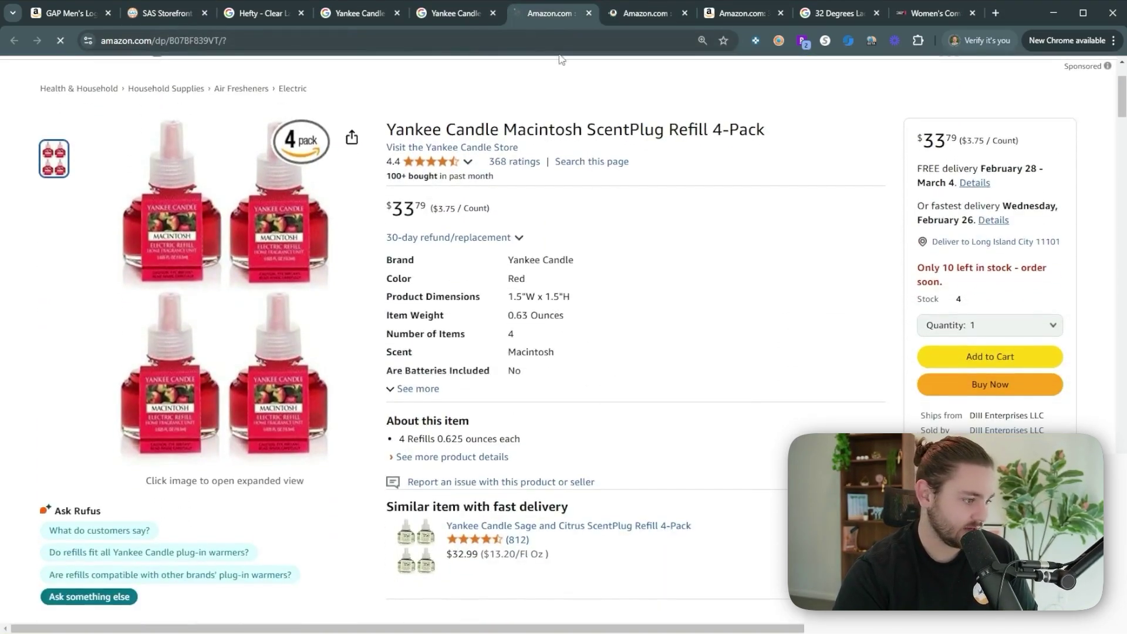
{"action": "left_click", "coordinate": [452, 13]}
{"action": "left_click", "coordinate": [335, 18]}
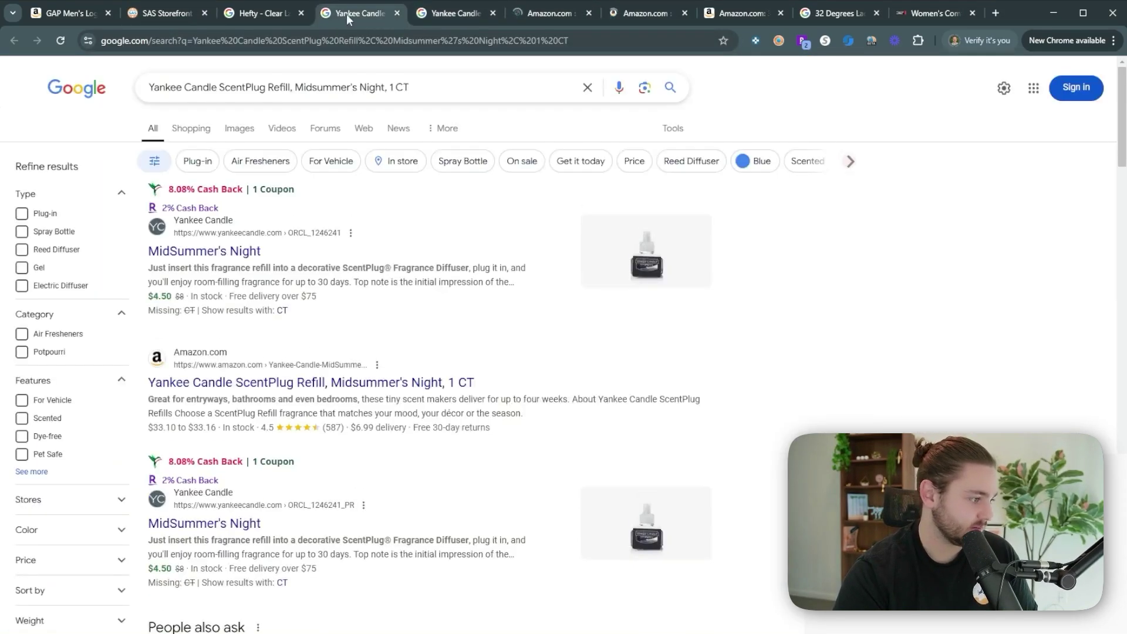
{"action": "left_click", "coordinate": [421, 18]}
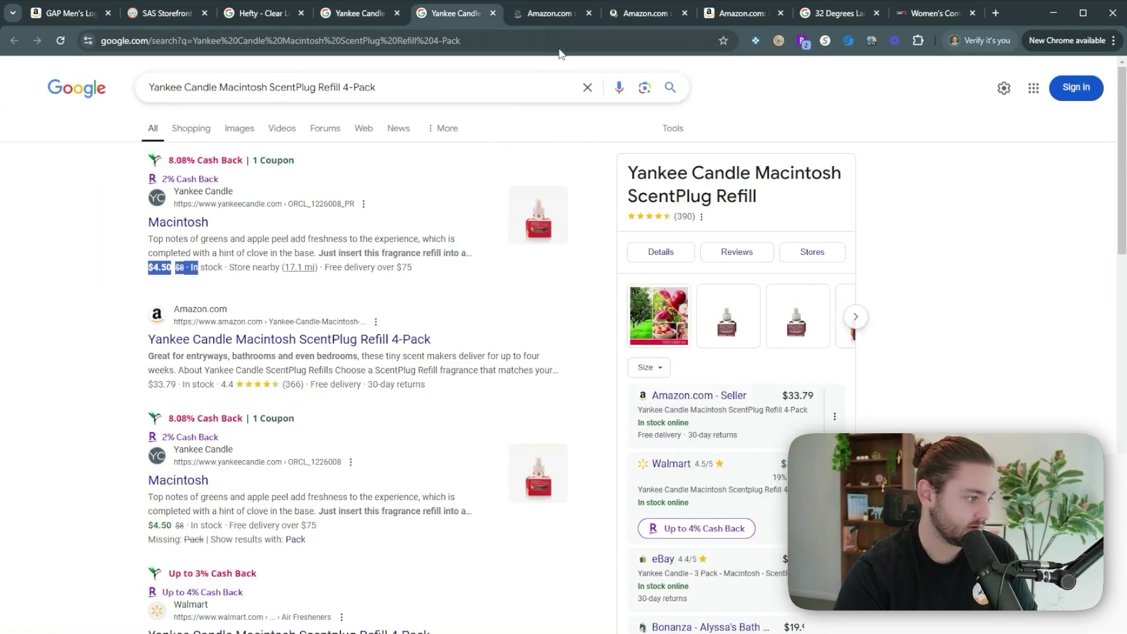
{"action": "left_click", "coordinate": [550, 13]}
{"action": "scroll", "coordinate": [521, 489], "scroll_direction": "down", "scroll_amount": 10}
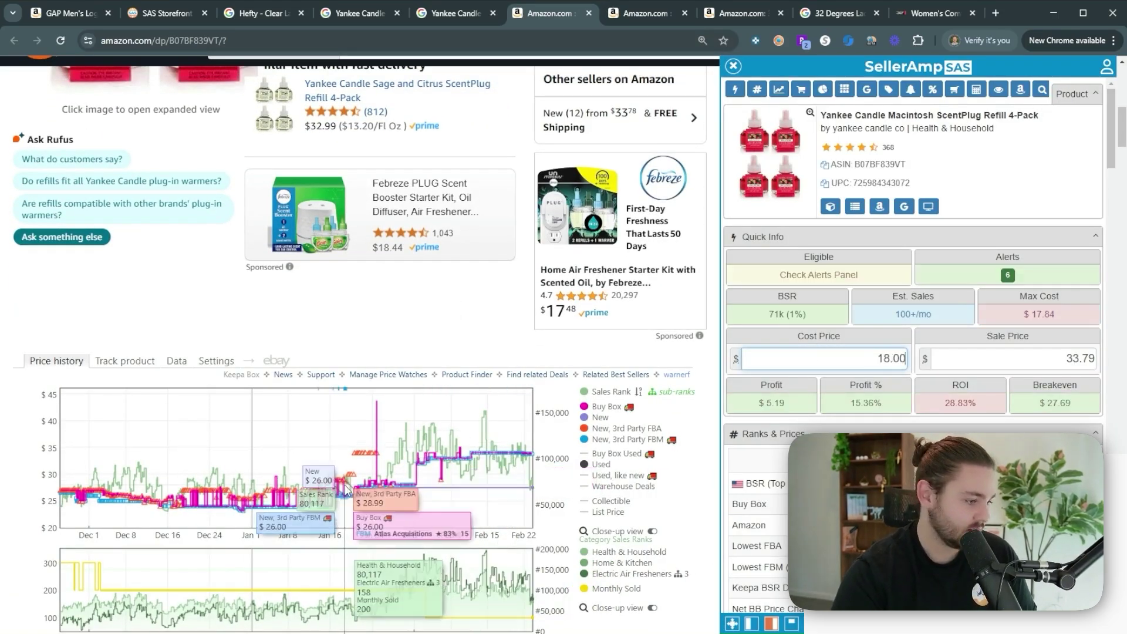
{"action": "scroll", "coordinate": [587, 528], "scroll_direction": "down", "scroll_amount": 3}
{"action": "left_click", "coordinate": [633, 583]}
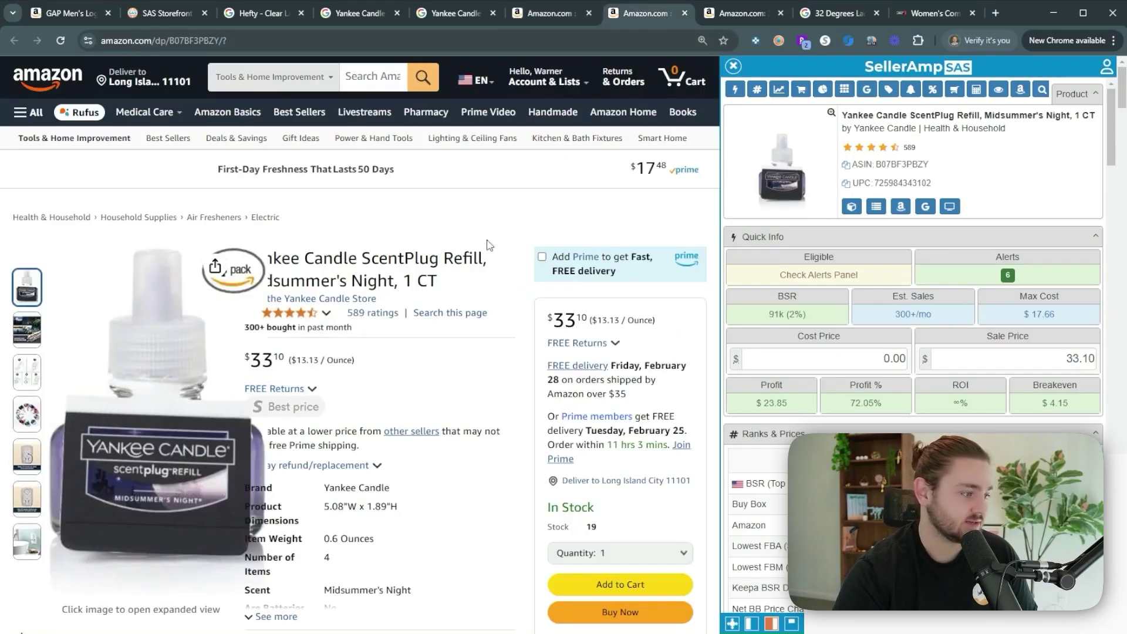
Step: Set the Keepa price history to Year and zoom the chart to Jan 29–Feb 22
{"action": "scroll", "coordinate": [353, 293], "scroll_direction": "down", "scroll_amount": 5}
{"action": "left_click", "coordinate": [629, 545]}
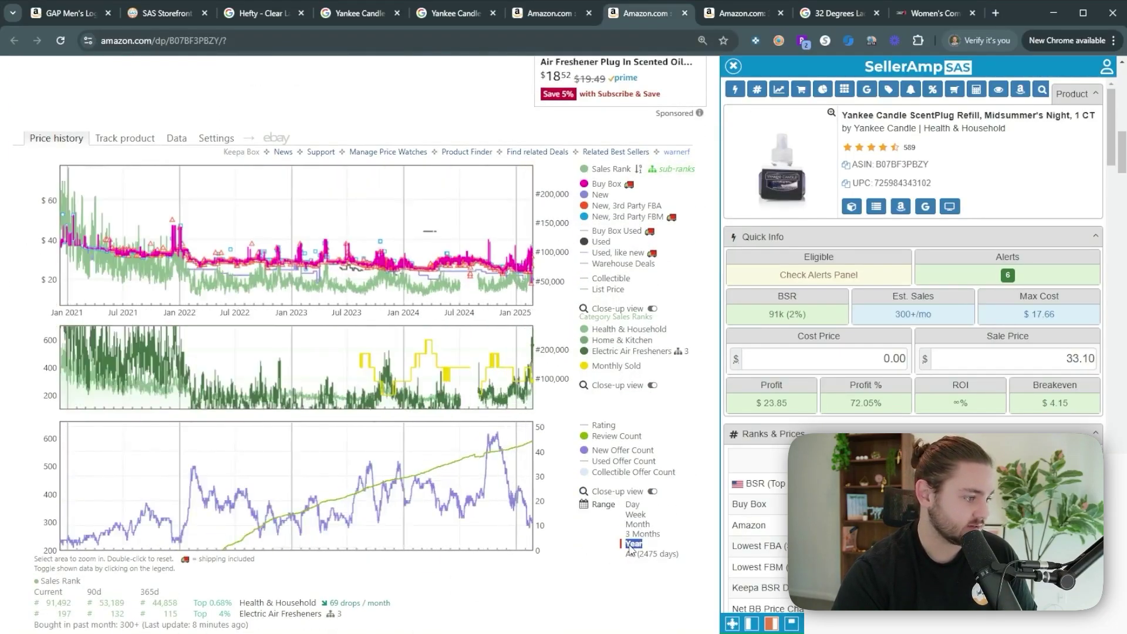
{"action": "left_click", "coordinate": [633, 544]}
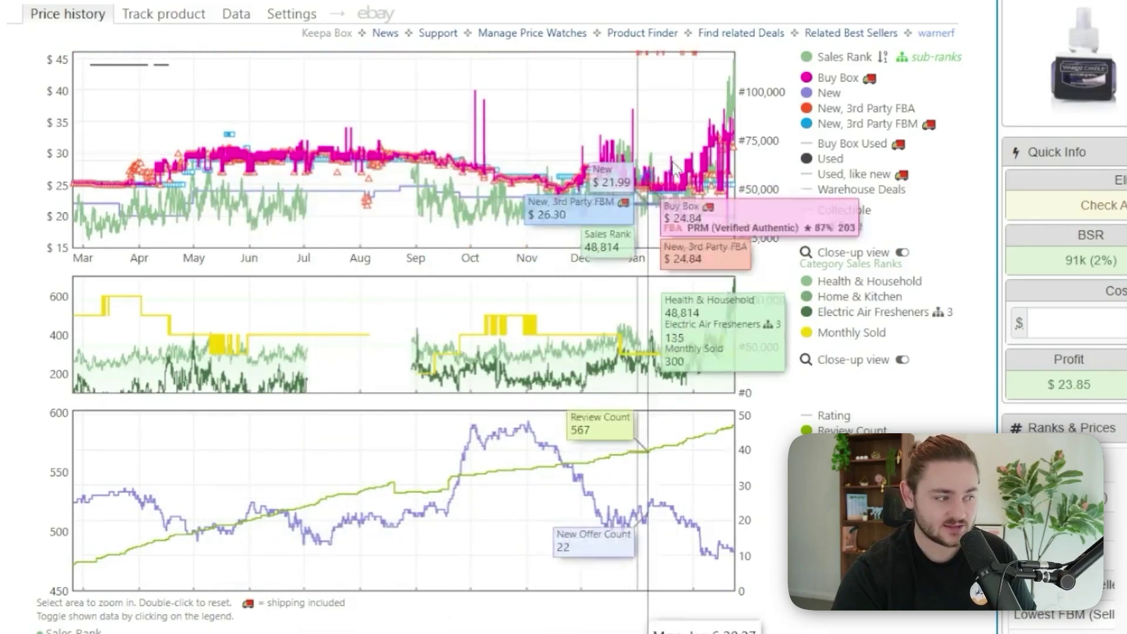
{"action": "left_click_drag", "start_coordinate": [675, 167], "coordinate": [734, 164]}
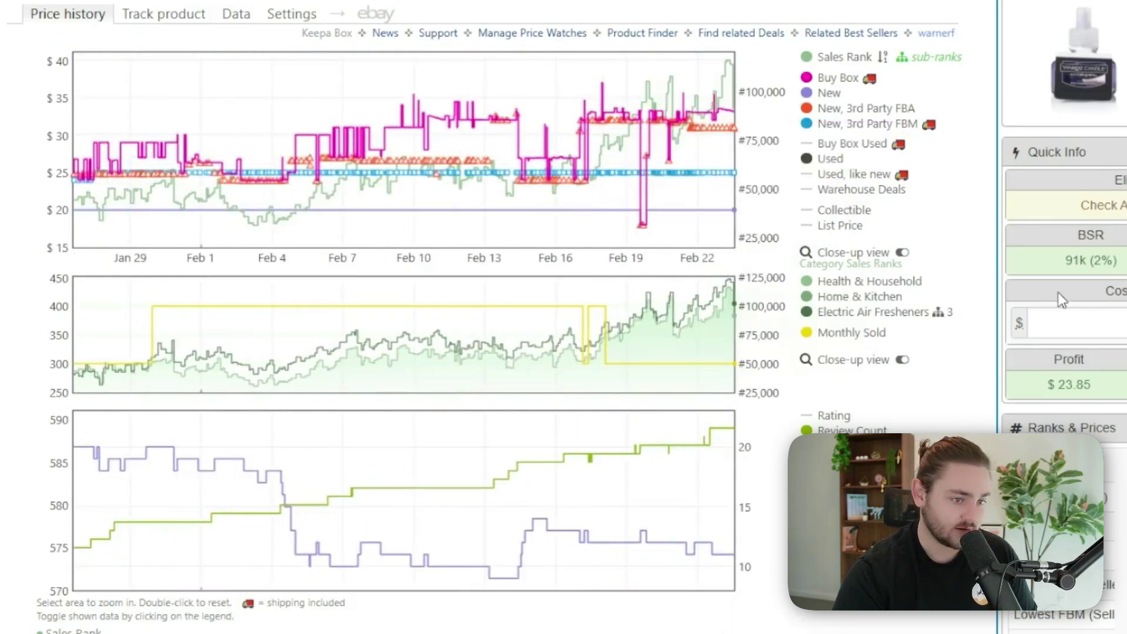
Step: Enter an $18 cost price in SellerAmp, showing $4.95 profit and 27.50% ROI
{"action": "left_click", "coordinate": [1116, 318]}
{"action": "type", "text": "18"}
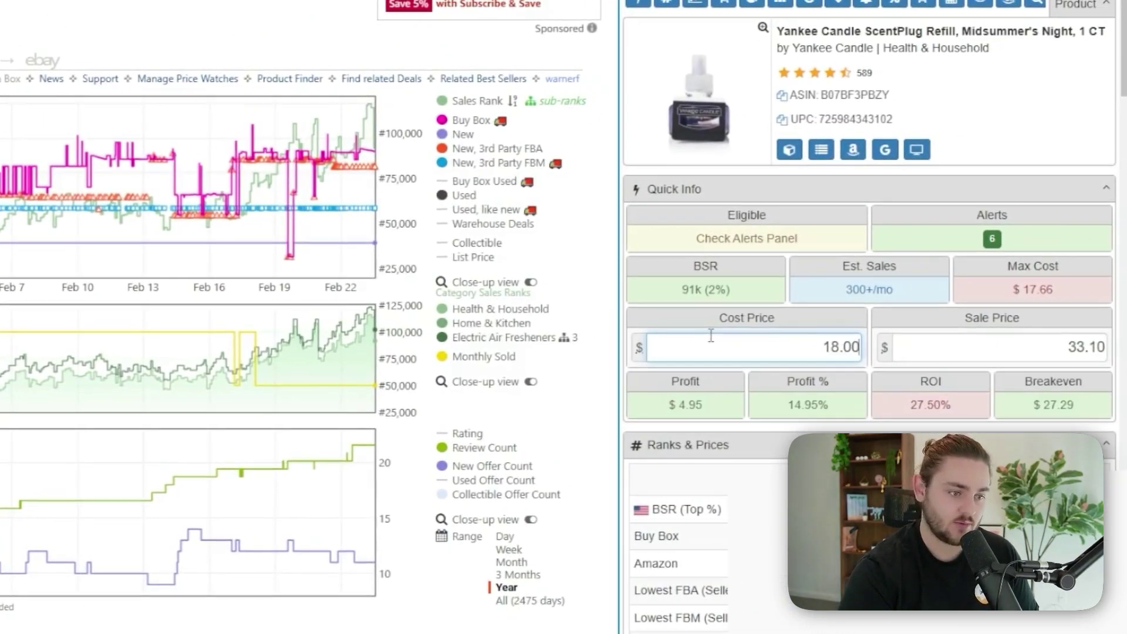
{"action": "left_click_drag", "start_coordinate": [789, 405], "coordinate": [675, 405]}
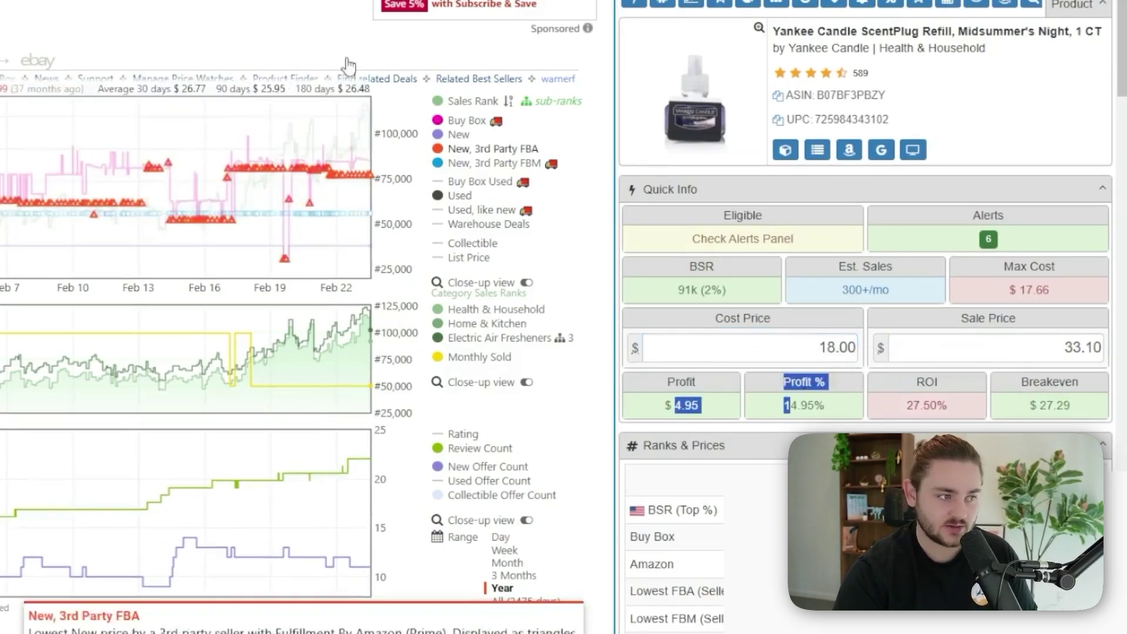
{"action": "scroll", "coordinate": [387, 285], "scroll_direction": "up", "scroll_amount": 4}
{"action": "scroll", "coordinate": [387, 285], "scroll_direction": "up", "scroll_amount": 10}
{"action": "scroll", "coordinate": [387, 285], "scroll_direction": "down", "scroll_amount": 2}
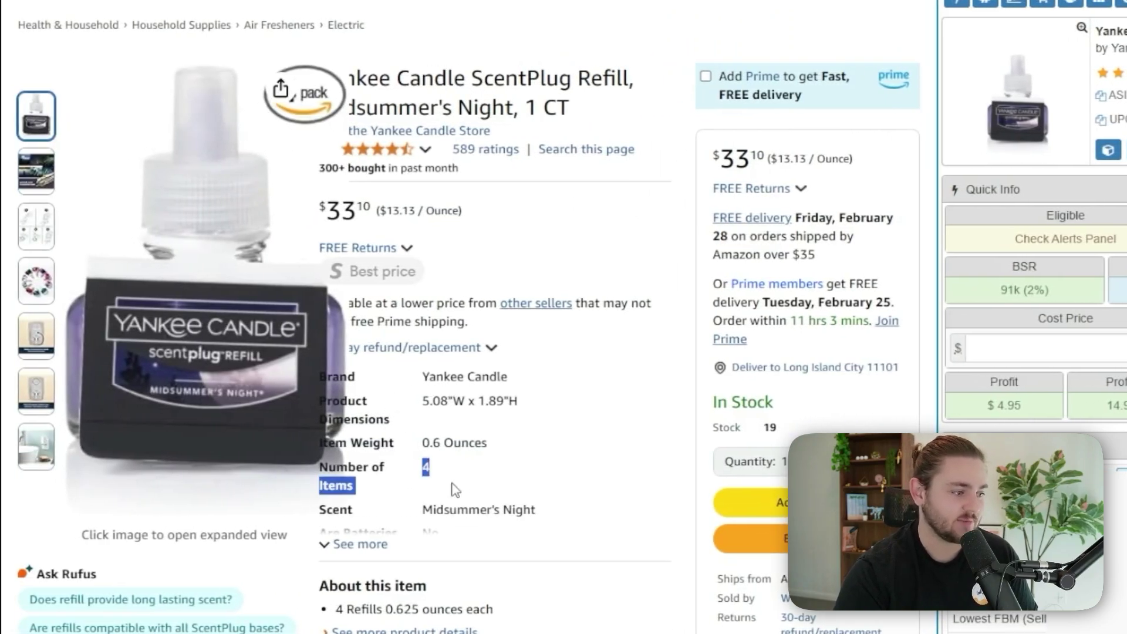
Step: Note the 0.6 ounce item weight and return to the SAS storefront list
{"action": "left_click_drag", "start_coordinate": [522, 440], "coordinate": [320, 442]}
{"action": "left_click", "coordinate": [741, 13]}
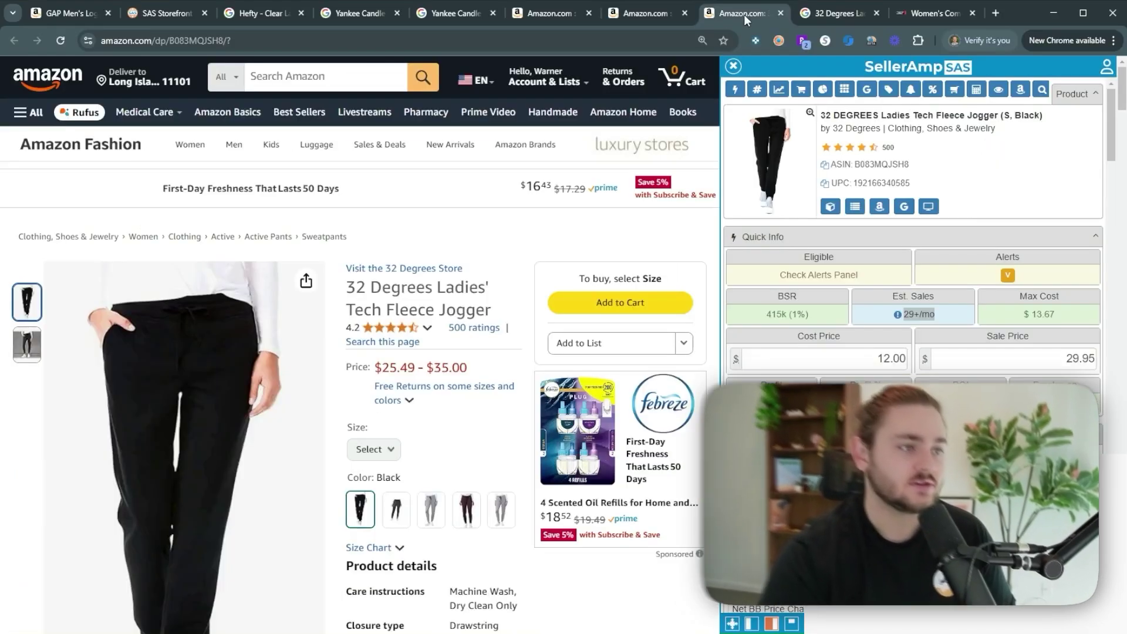
{"action": "left_click", "coordinate": [645, 13]}
{"action": "left_click", "coordinate": [167, 13]}
Step: Scroll the storefront list and load more products, including Ortho GroundClear at $18.25 Buy Box
{"action": "scroll", "coordinate": [347, 466], "scroll_direction": "down", "scroll_amount": 6}
{"action": "scroll", "coordinate": [349, 397], "scroll_direction": "down", "scroll_amount": 1}
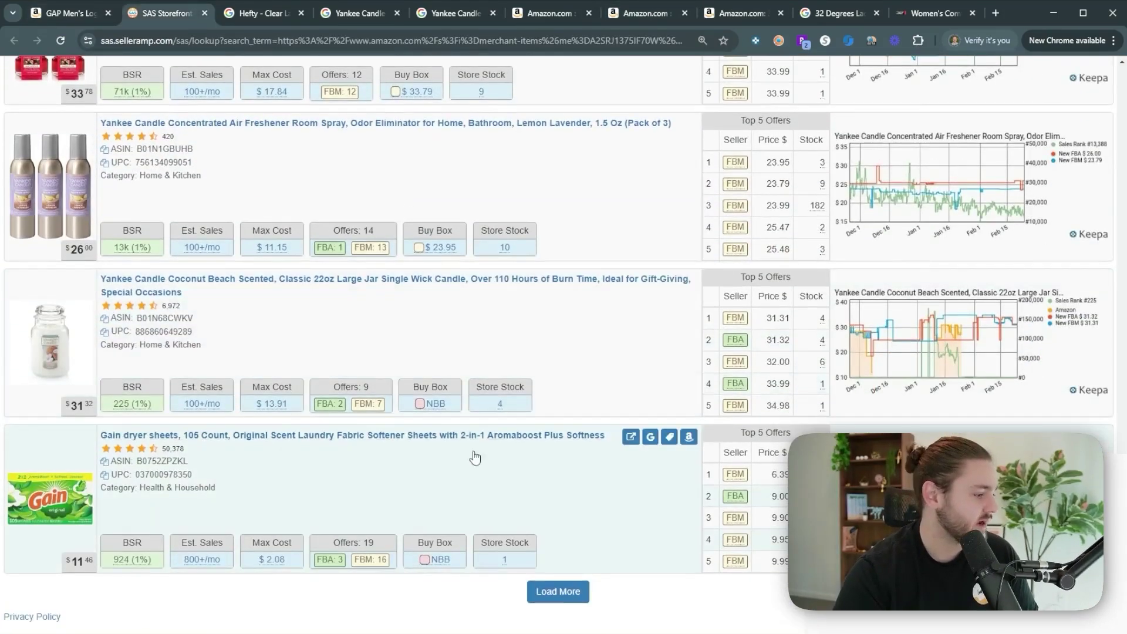
{"action": "scroll", "coordinate": [533, 440], "scroll_direction": "down", "scroll_amount": 15}
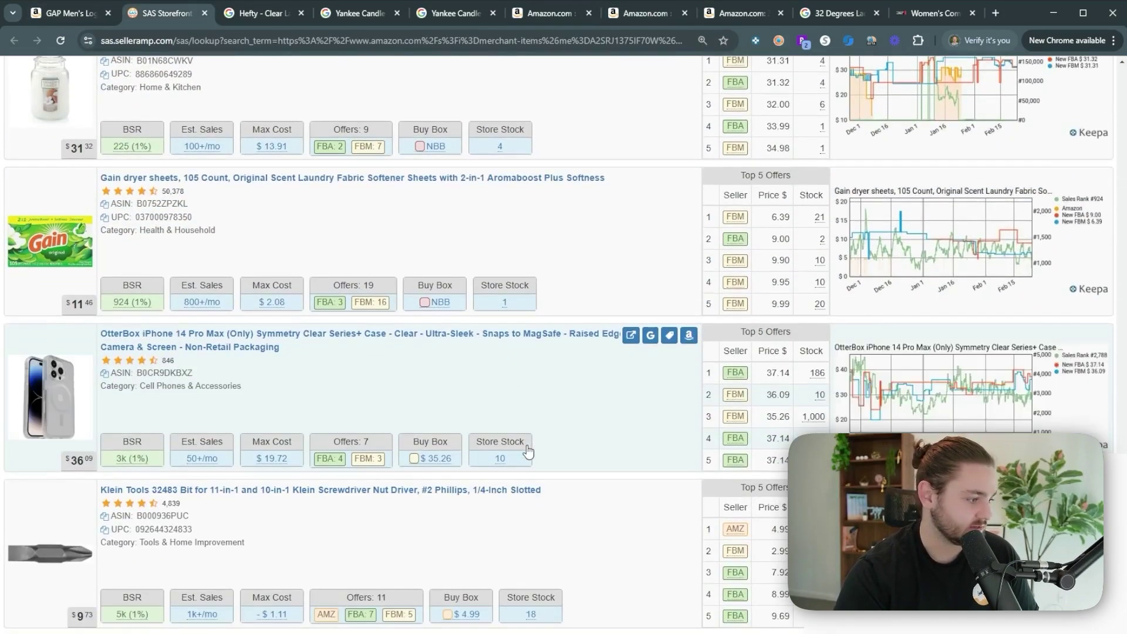
{"action": "scroll", "coordinate": [375, 385], "scroll_direction": "down", "scroll_amount": 3}
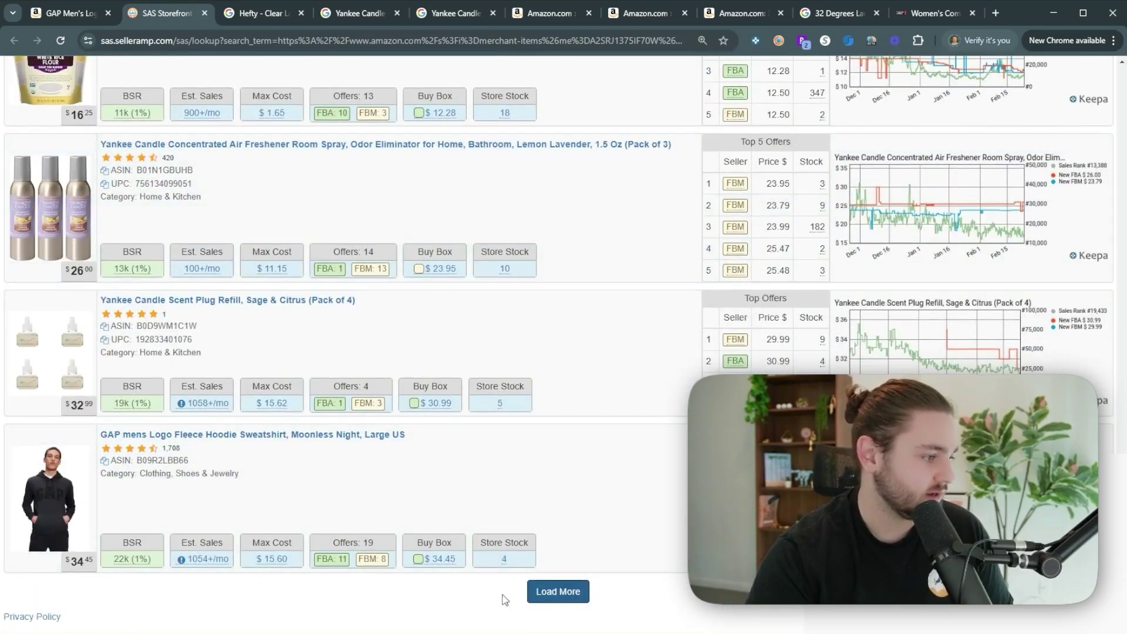
{"action": "left_click", "coordinate": [559, 591]}
{"action": "scroll", "coordinate": [523, 520], "scroll_direction": "down", "scroll_amount": 8}
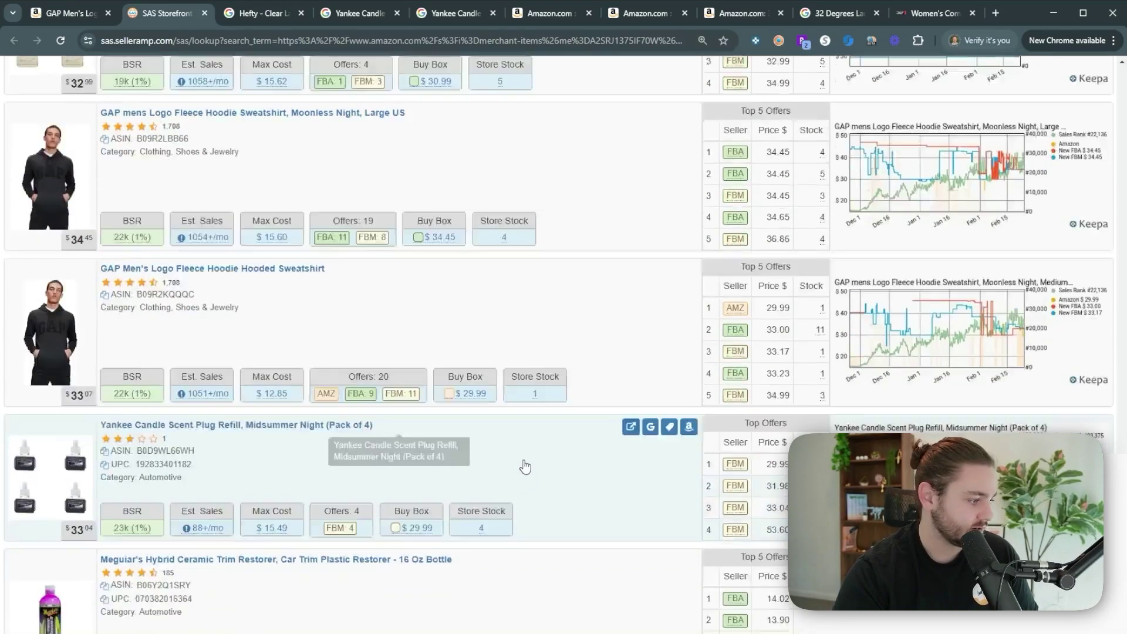
{"action": "scroll", "coordinate": [485, 424], "scroll_direction": "down", "scroll_amount": 5}
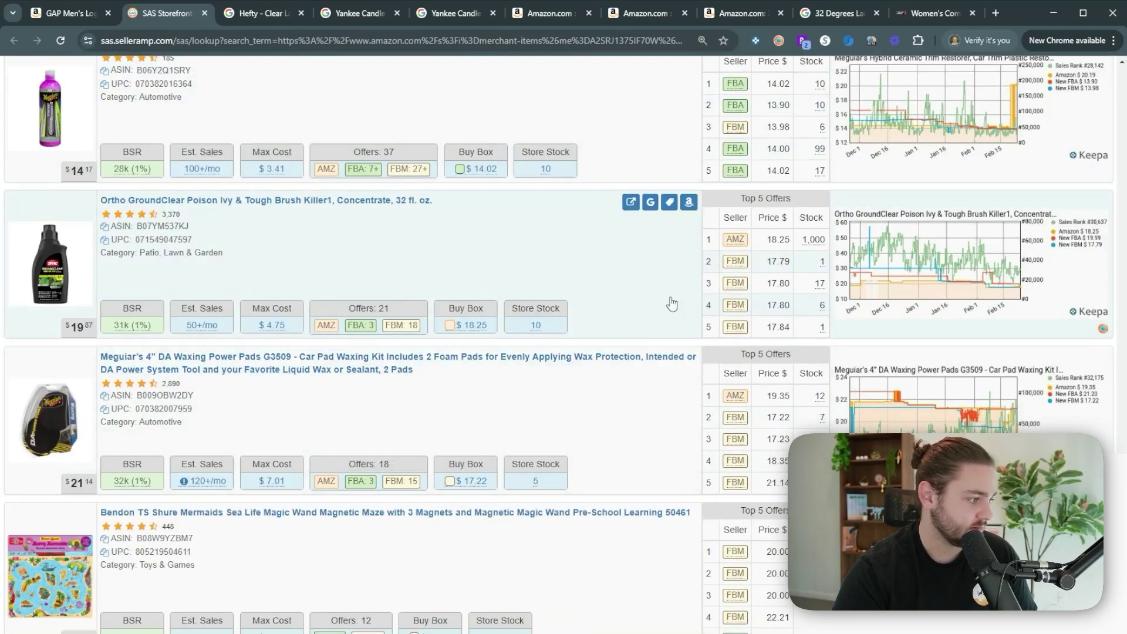
Step: Load the A&A Ventures LLC storefront and filter its top brands to Great Value
{"action": "scroll", "coordinate": [378, 196], "scroll_direction": "up", "scroll_amount": 20}
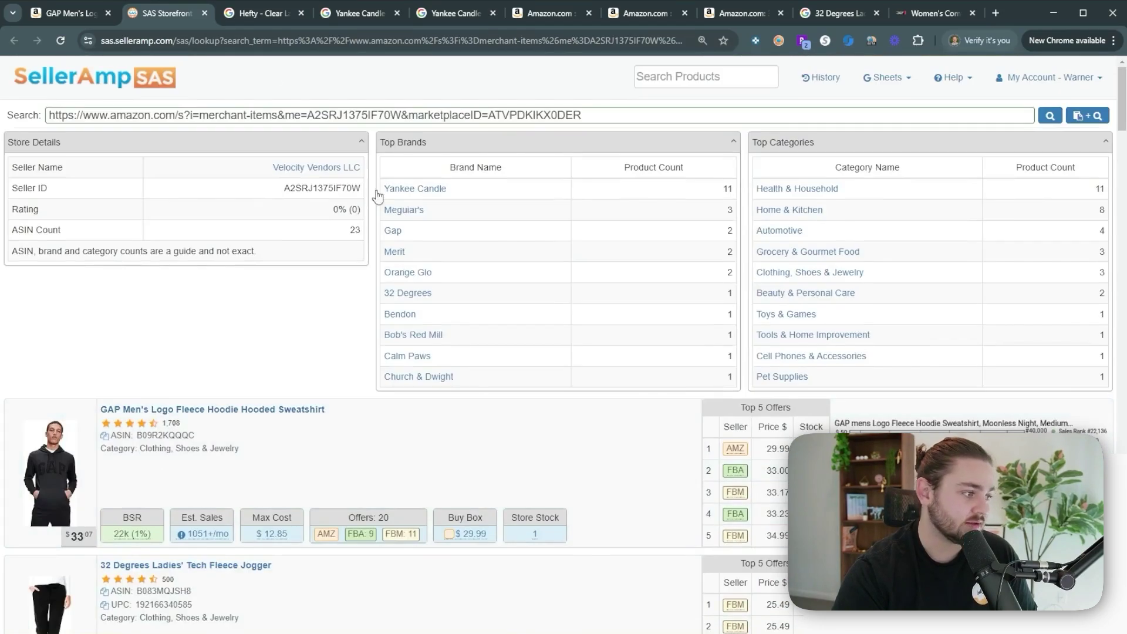
{"action": "left_click", "coordinate": [68, 12]}
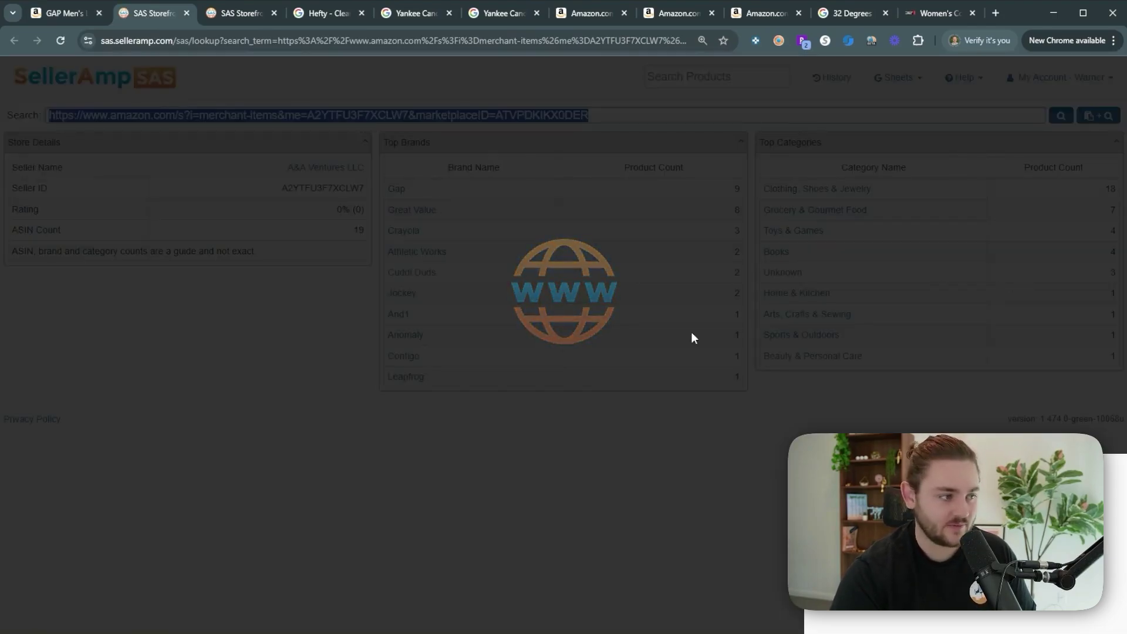
{"action": "scroll", "coordinate": [287, 327], "scroll_direction": "down", "scroll_amount": 1}
{"action": "scroll", "coordinate": [288, 327], "scroll_direction": "up", "scroll_amount": 1}
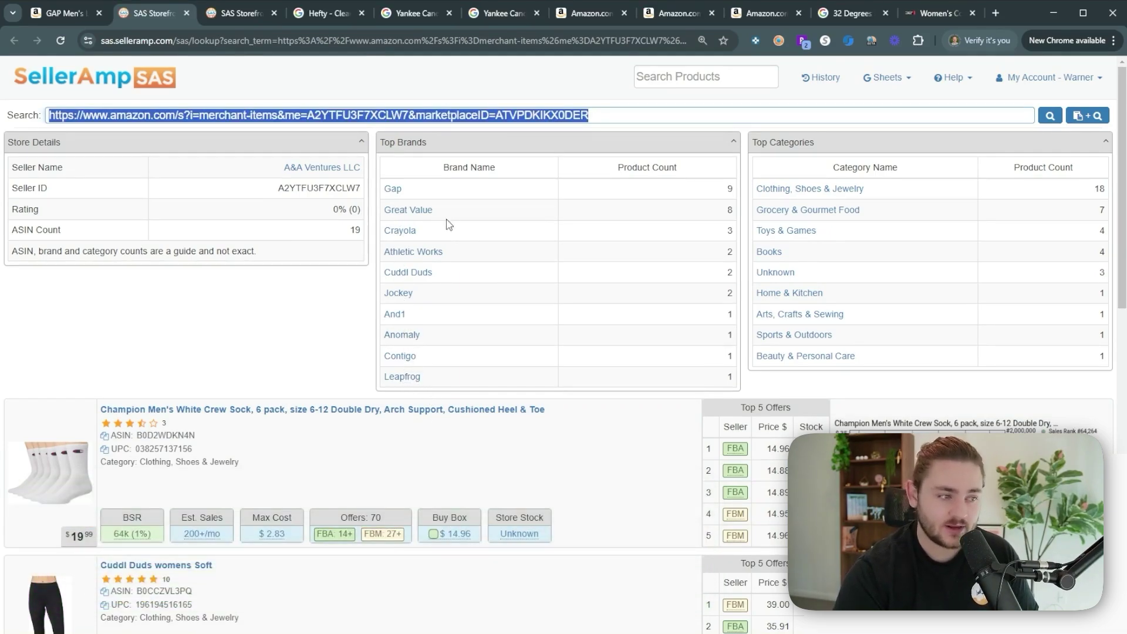
{"action": "left_click_drag", "start_coordinate": [445, 210], "coordinate": [397, 214]}
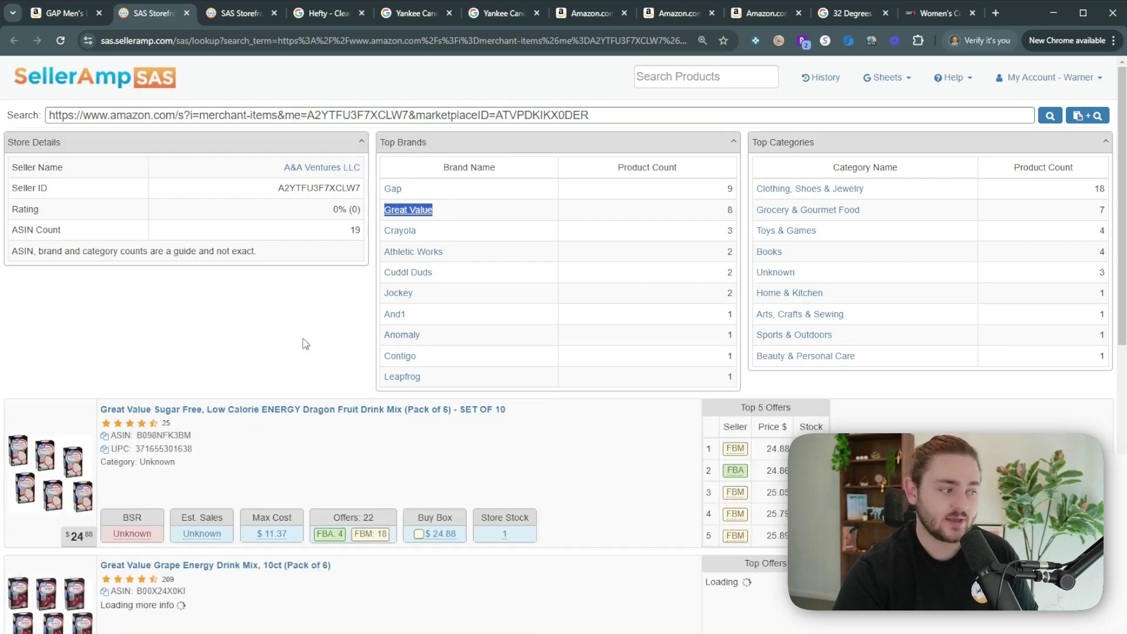
Step: Scroll through the Great Value drink mix listings and offers, then reload the storefront page
{"action": "scroll", "coordinate": [417, 394], "scroll_direction": "down", "scroll_amount": 1}
{"action": "scroll", "coordinate": [326, 364], "scroll_direction": "up", "scroll_amount": 1}
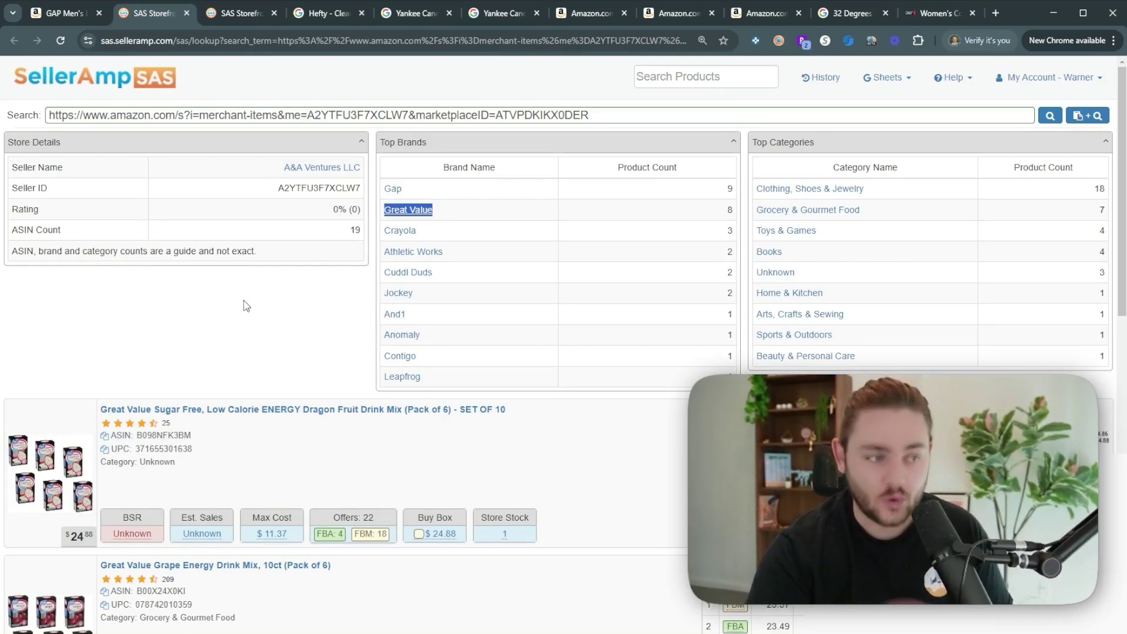
{"action": "scroll", "coordinate": [246, 305], "scroll_direction": "down", "scroll_amount": 10}
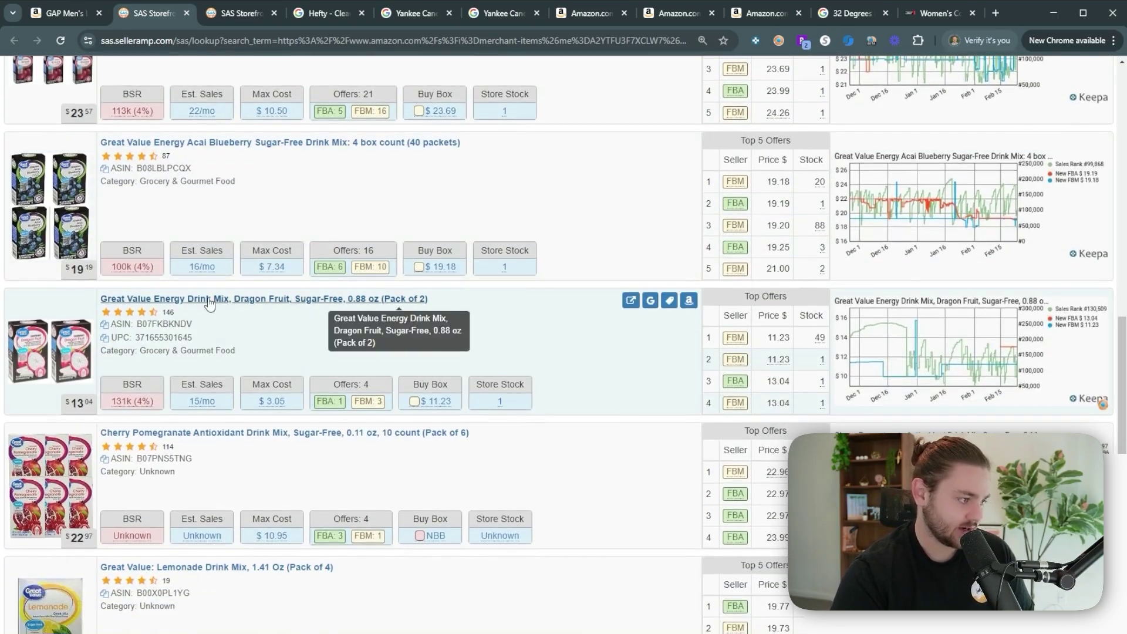
{"action": "scroll", "coordinate": [329, 470], "scroll_direction": "down", "scroll_amount": 2}
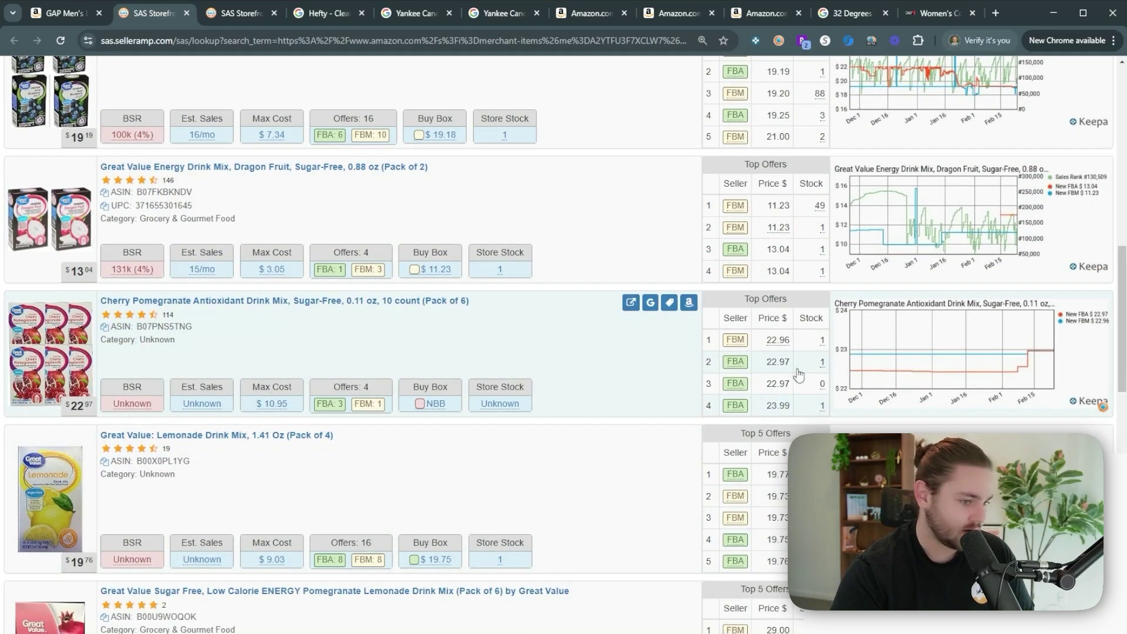
{"action": "scroll", "coordinate": [735, 367], "scroll_direction": "down", "scroll_amount": 5}
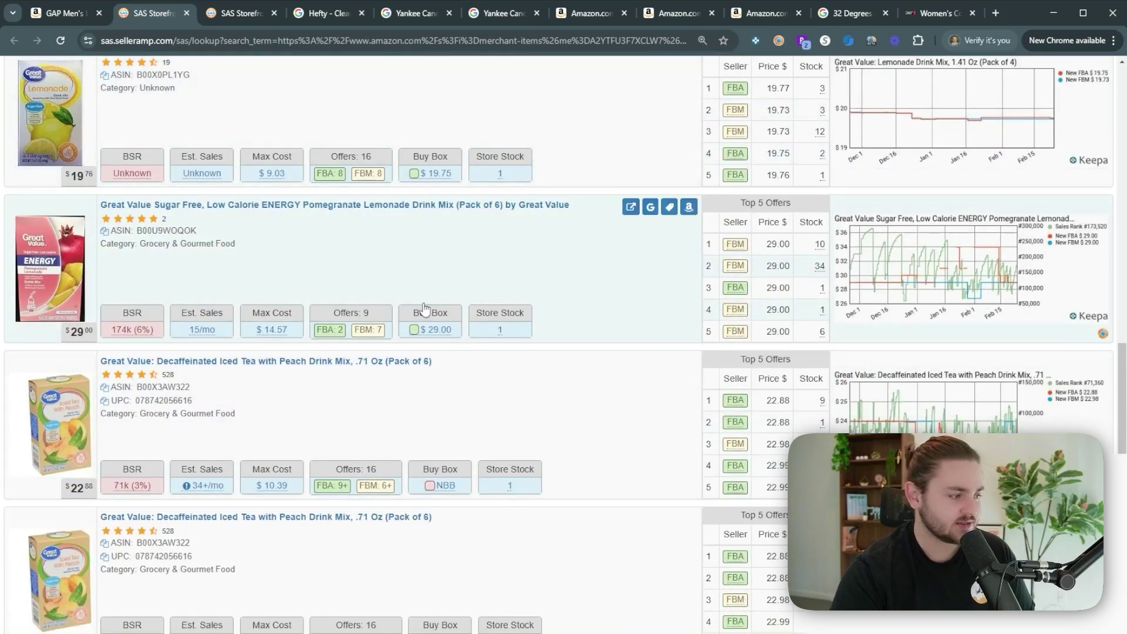
{"action": "scroll", "coordinate": [425, 308], "scroll_direction": "down", "scroll_amount": 8}
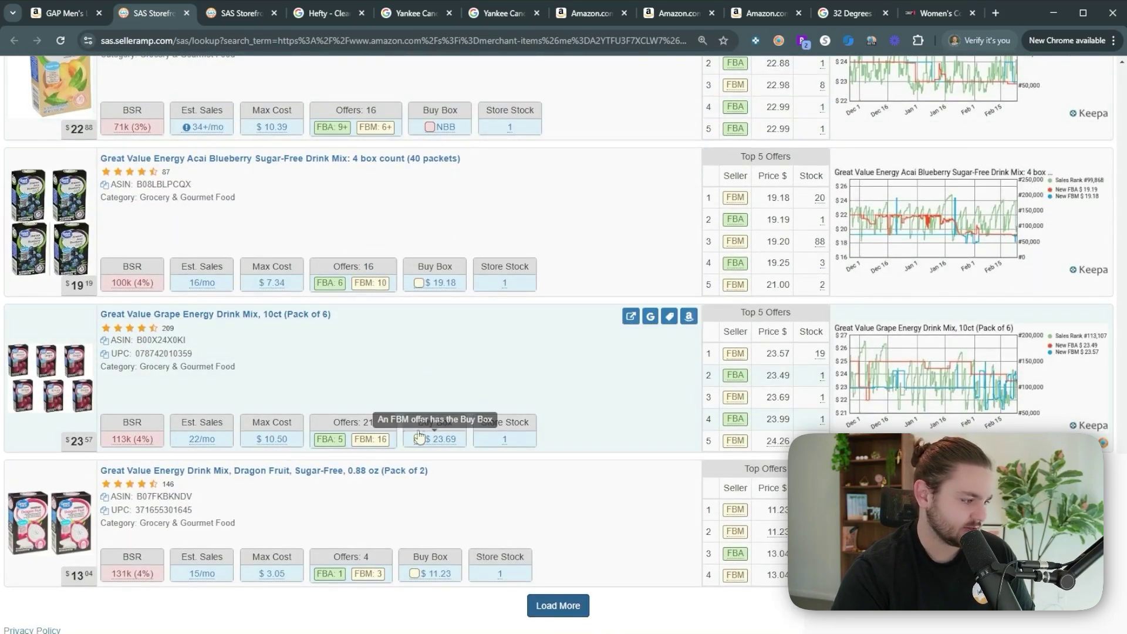
{"action": "scroll", "coordinate": [446, 446], "scroll_direction": "up", "scroll_amount": 10}
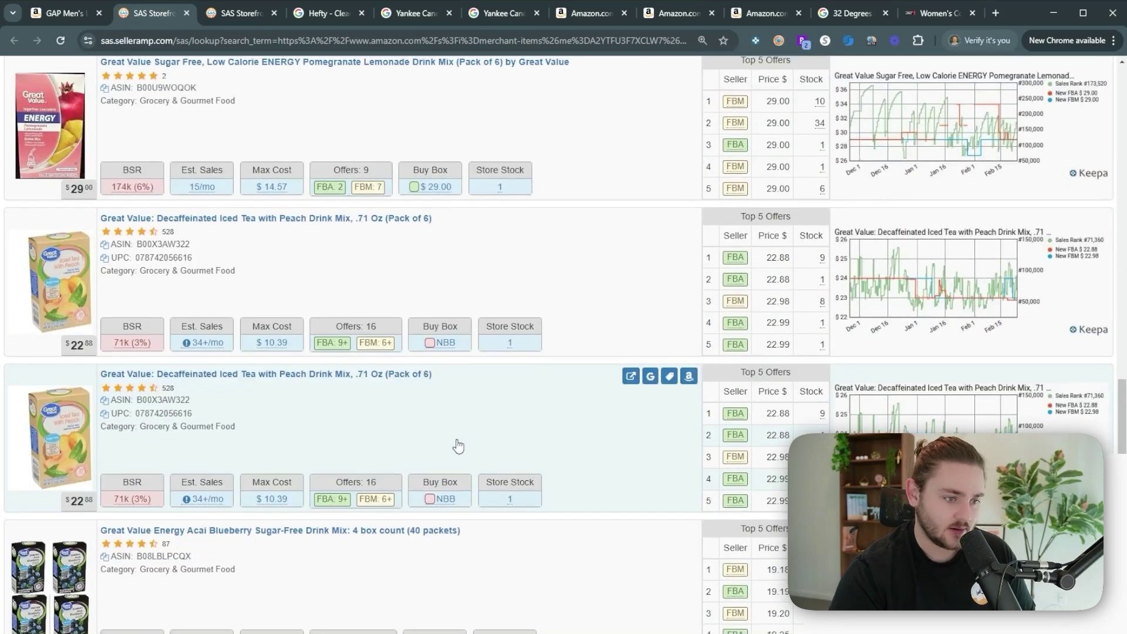
{"action": "scroll", "coordinate": [554, 350], "scroll_direction": "up", "scroll_amount": 7}
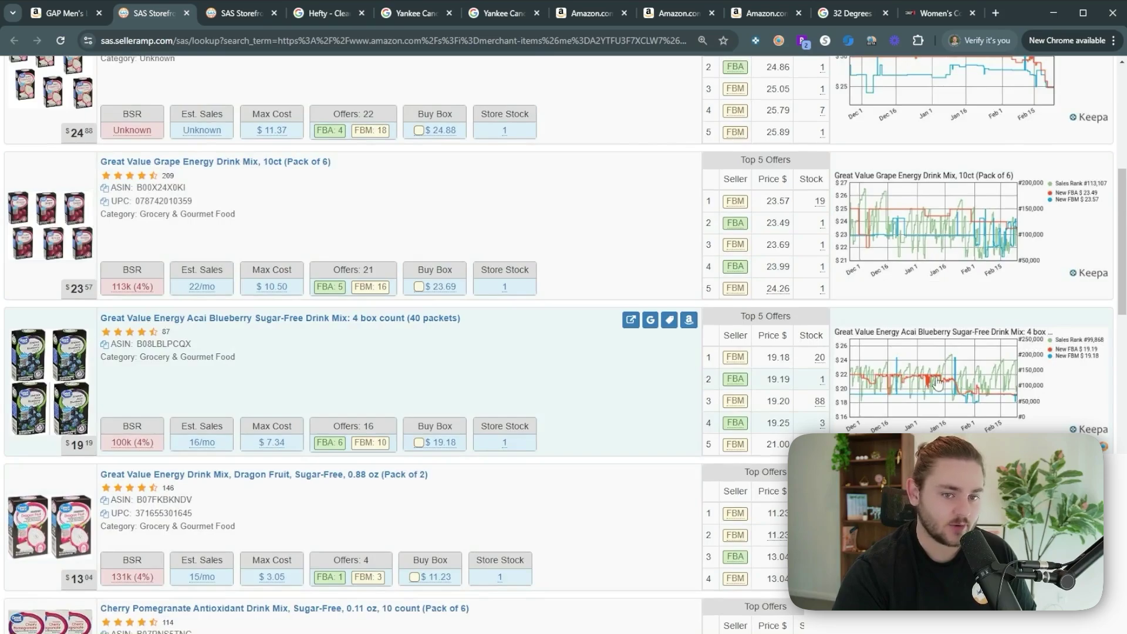
{"action": "scroll", "coordinate": [966, 392], "scroll_direction": "up", "scroll_amount": 6}
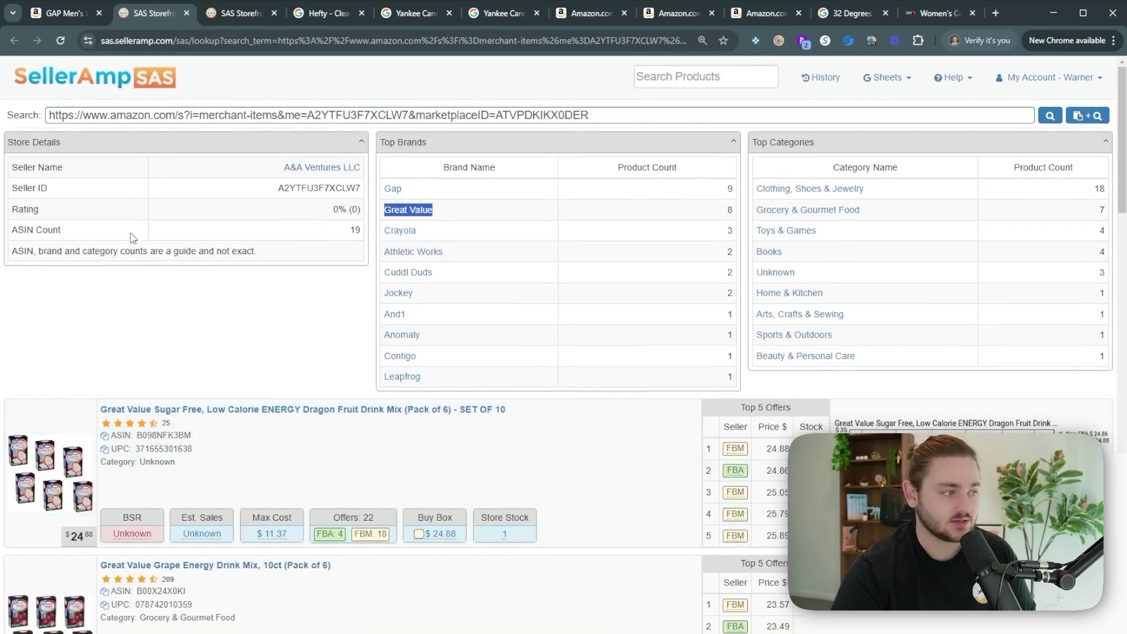
{"action": "left_click", "coordinate": [61, 40]}
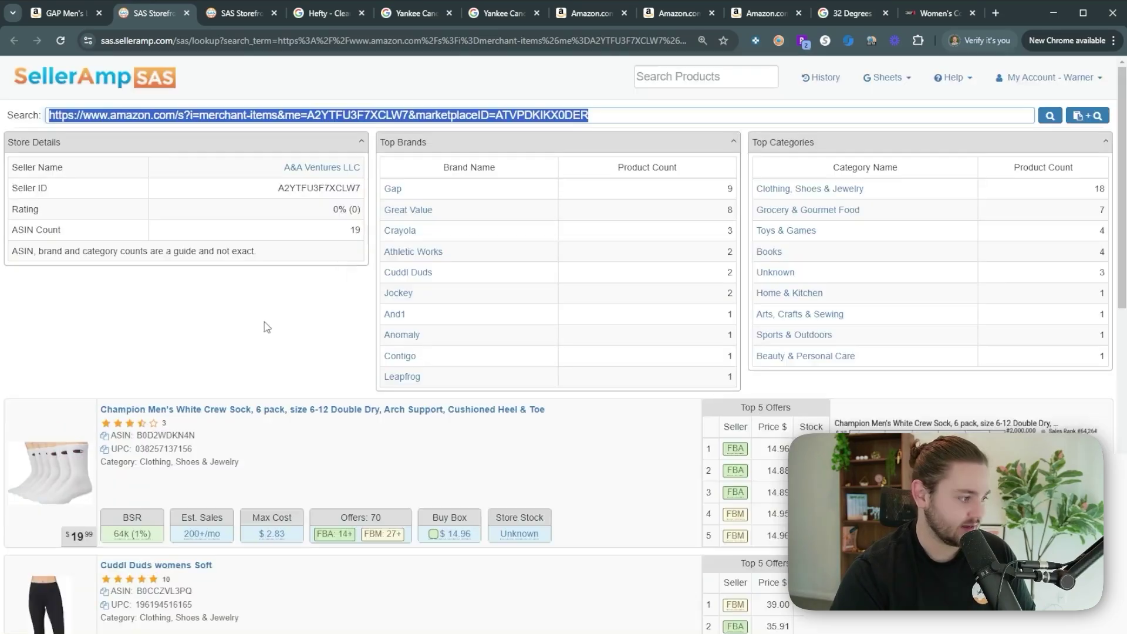
Step: Open the Cuddl Duds womens Soft leggings' Amazon listing and Google title search in new tabs
{"action": "scroll", "coordinate": [261, 335], "scroll_direction": "down", "scroll_amount": 3}
{"action": "scroll", "coordinate": [256, 345], "scroll_direction": "down", "scroll_amount": 2}
{"action": "left_click", "coordinate": [650, 246]}
{"action": "left_click", "coordinate": [650, 404]}
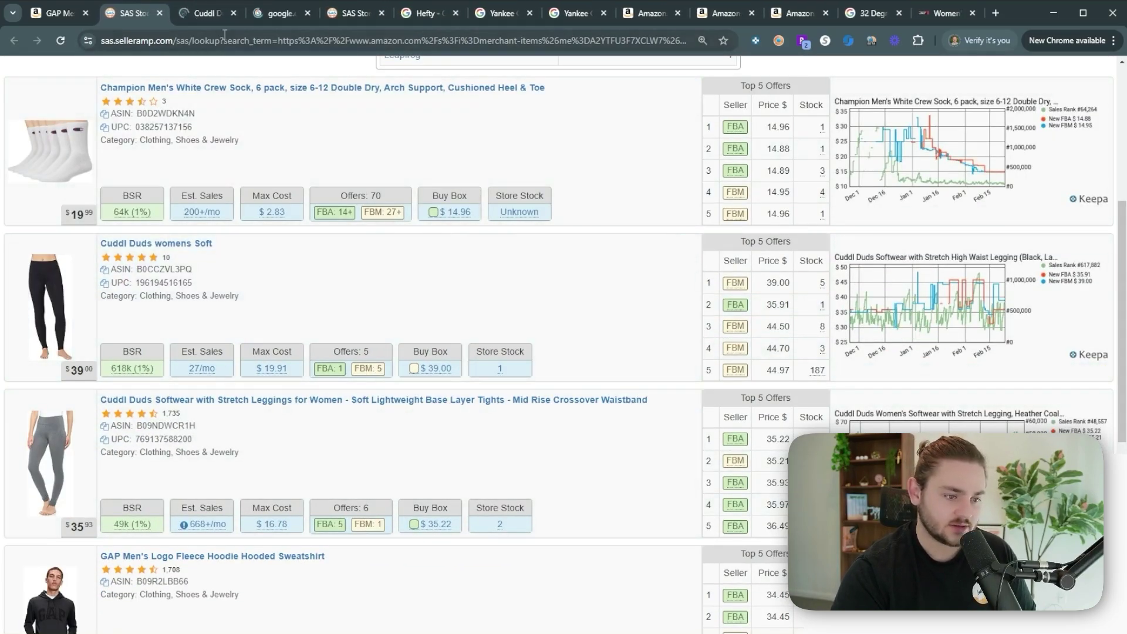
{"action": "left_click", "coordinate": [212, 14]}
{"action": "key", "text": "ctrl+shift+Tab"}
Step: Review the Google results and Cuddl Duds collection page, ending on the leggings' Amazon listing ($26.88 profit)
{"action": "left_click", "coordinate": [182, 21]}
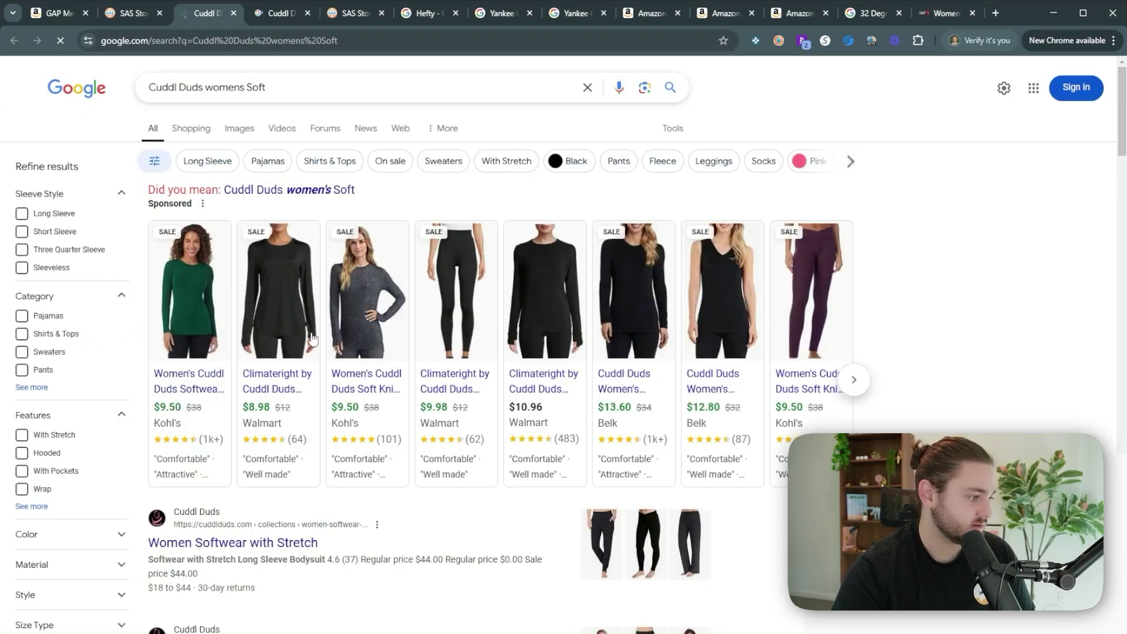
{"action": "scroll", "coordinate": [295, 418], "scroll_direction": "down", "scroll_amount": 3}
{"action": "left_click", "coordinate": [123, 13]}
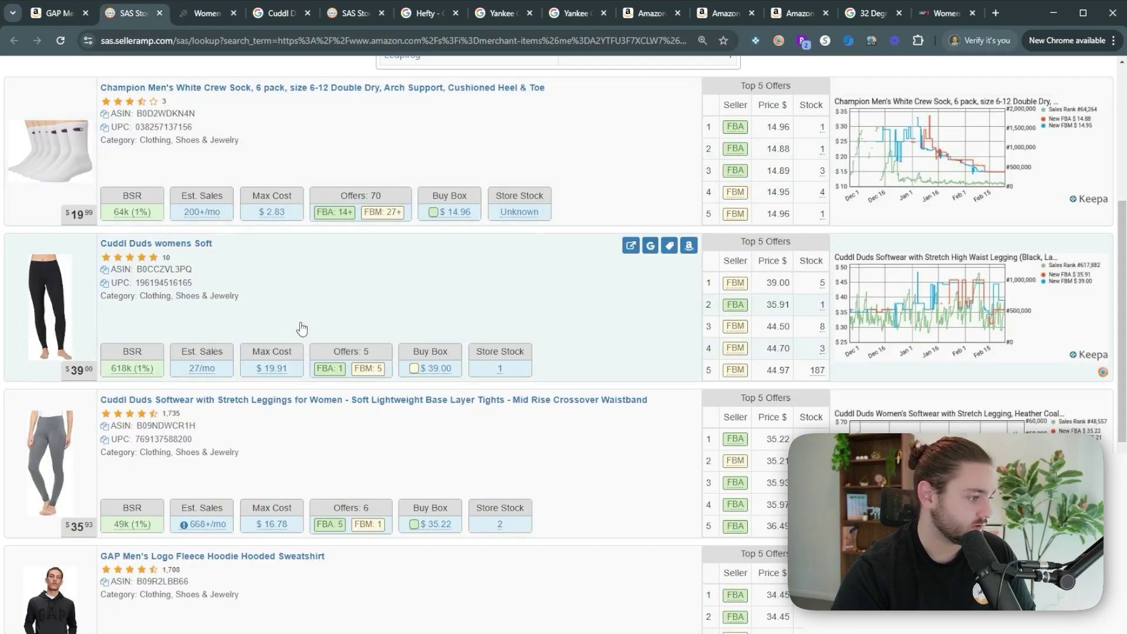
{"action": "key", "text": "ctrl+Tab"}
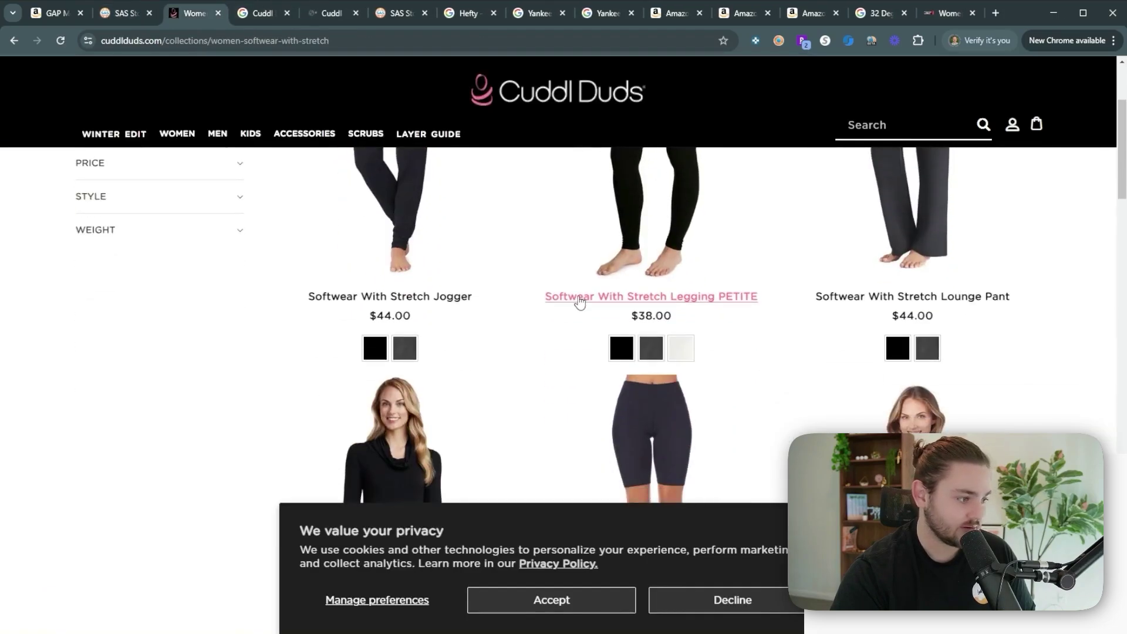
{"action": "scroll", "coordinate": [477, 346], "scroll_direction": "down", "scroll_amount": 4}
{"action": "scroll", "coordinate": [322, 327], "scroll_direction": "down", "scroll_amount": 5}
{"action": "left_click", "coordinate": [123, 13]}
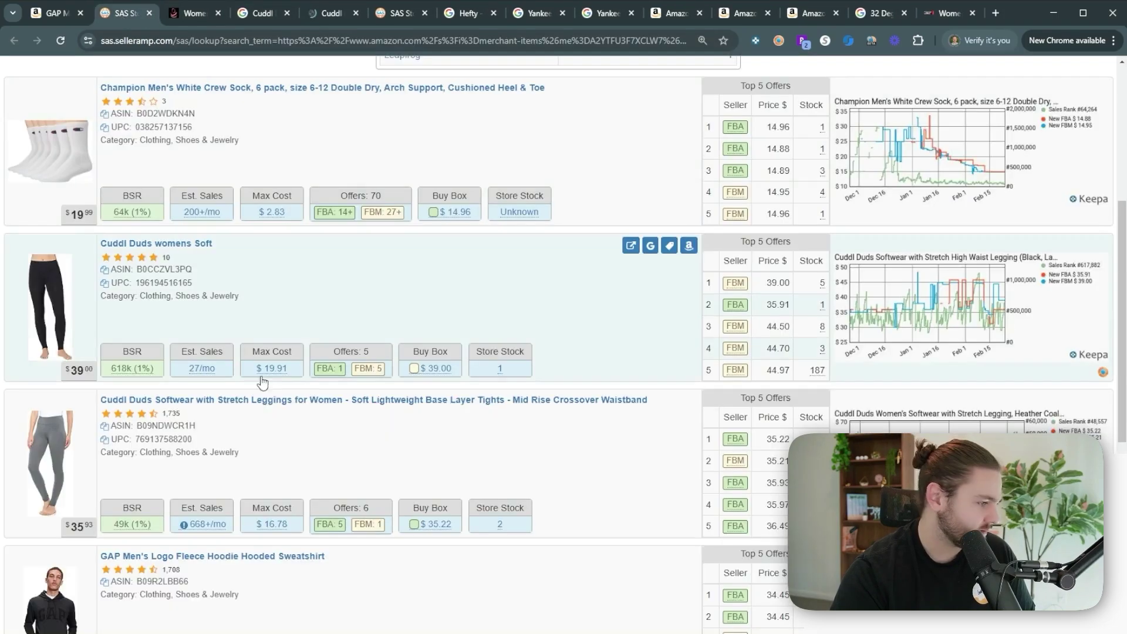
{"action": "key", "text": "ctrl+Tab"}
{"action": "key", "text": "ctrl+Tab"}
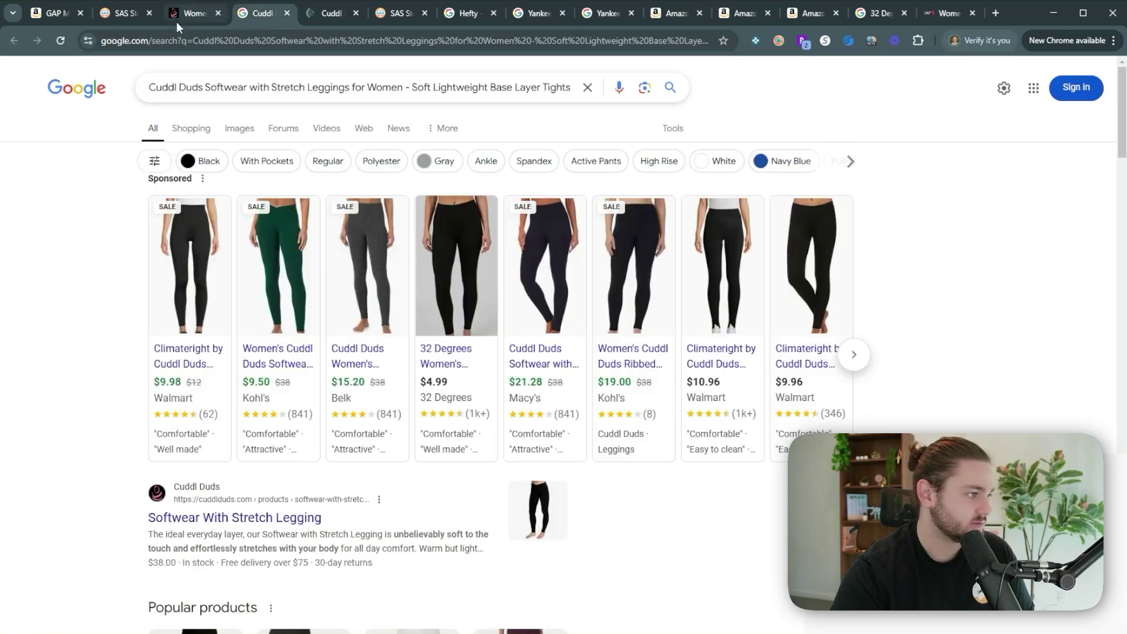
{"action": "key", "text": "ctrl+Tab"}
Step: Dismiss the Kohl's popup and open the High Waist Legging's Amazon listing in a new tab
{"action": "scroll", "coordinate": [229, 344], "scroll_direction": "down", "scroll_amount": 15}
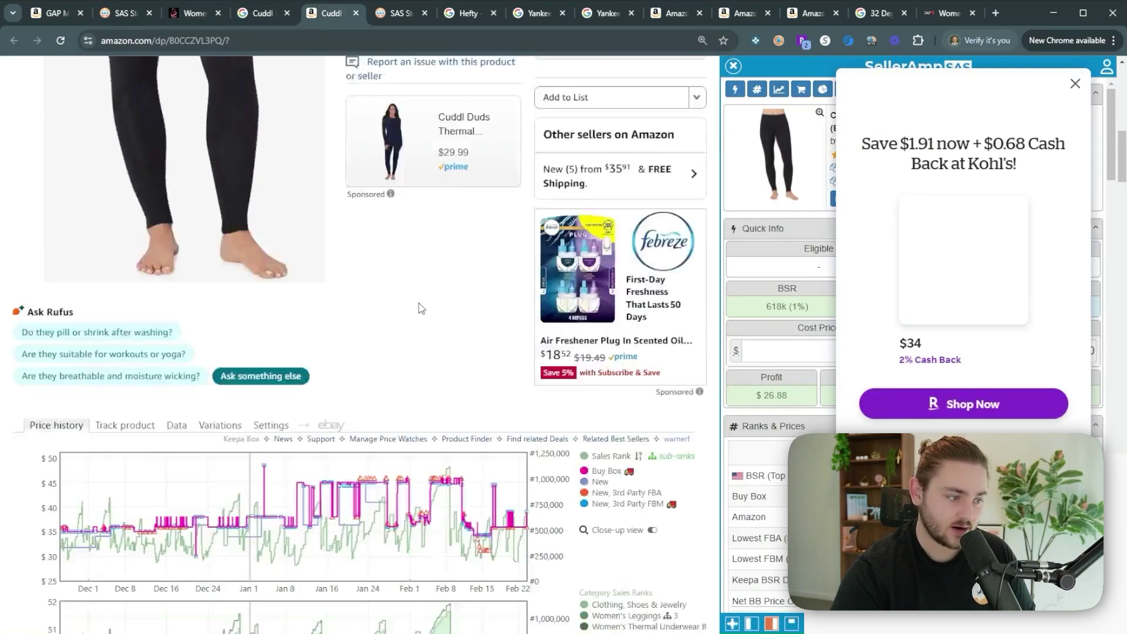
{"action": "left_click", "coordinate": [1076, 85]}
{"action": "left_click", "coordinate": [888, 201]}
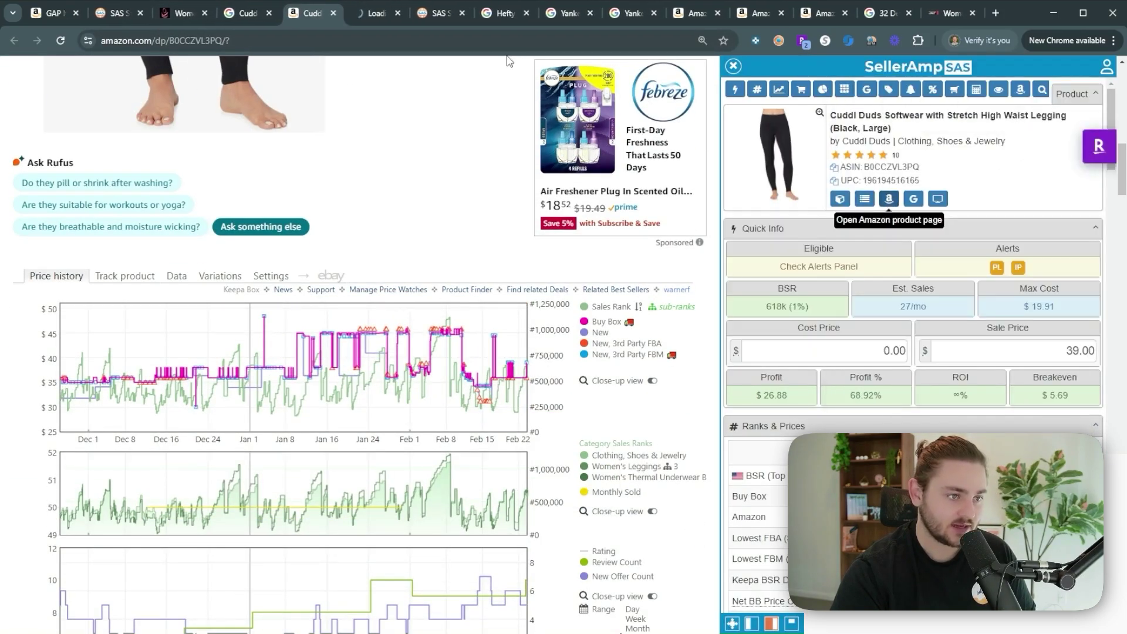
{"action": "left_click", "coordinate": [371, 22]}
{"action": "key", "text": "ctrl+shift+Tab"}
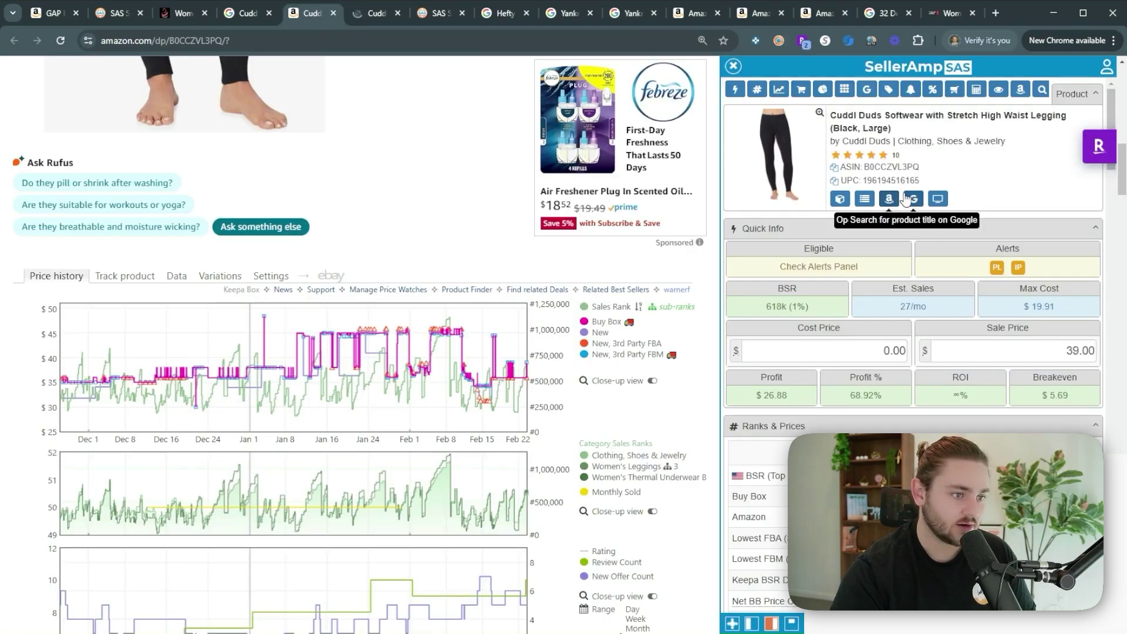
Step: Google the legging's title and open the Belk, Macy's and Kohl's offers, viewing Kohl's $9.50 clearance
{"action": "left_click", "coordinate": [850, 203]}
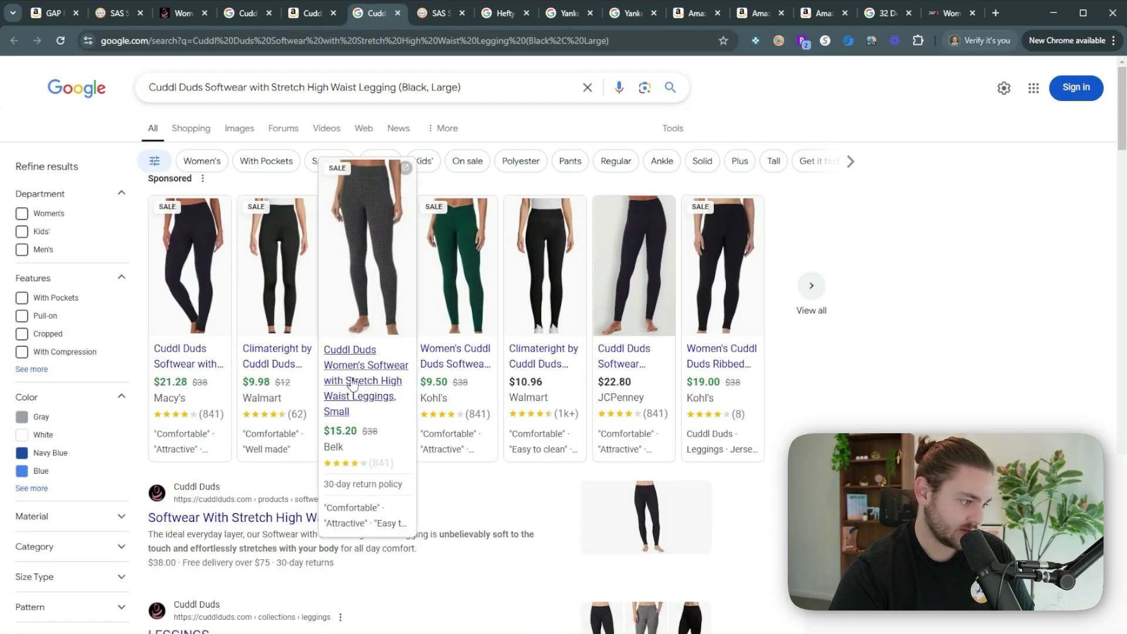
{"action": "middle_click", "coordinate": [352, 384]}
{"action": "middle_click", "coordinate": [176, 366]}
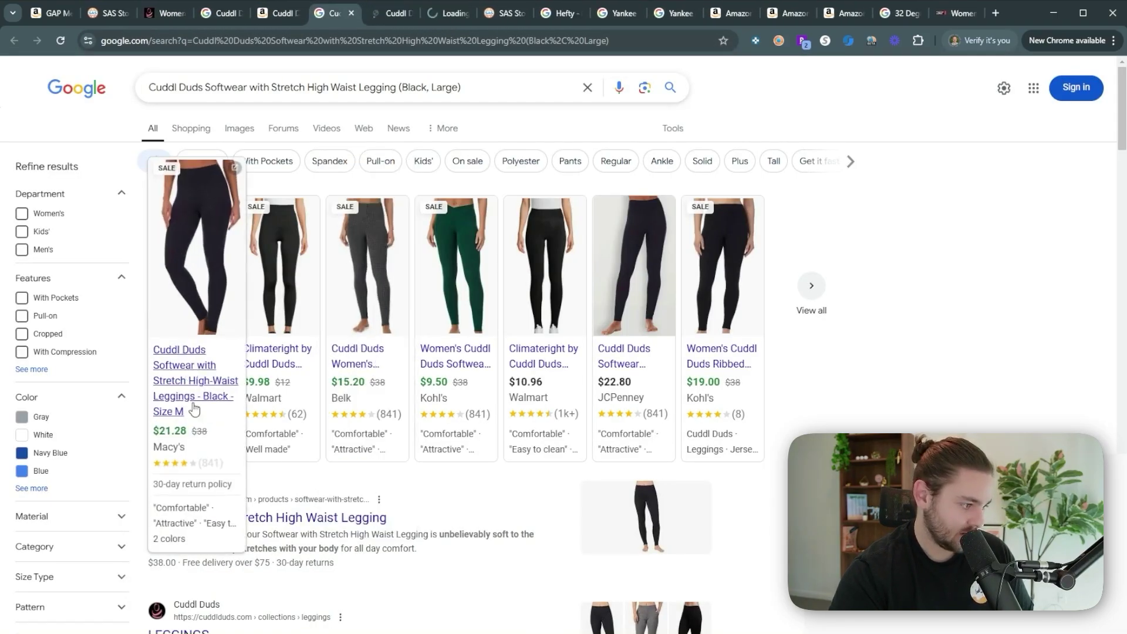
{"action": "middle_click", "coordinate": [481, 383]}
{"action": "left_click", "coordinate": [463, 15]}
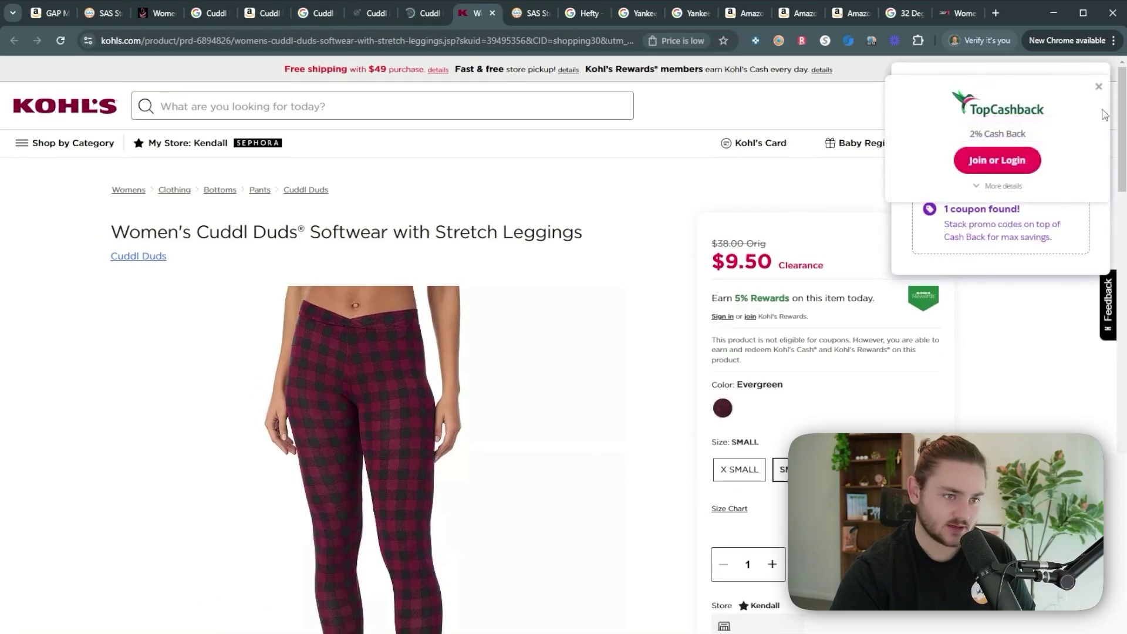
Step: Check the black Cuddl Duds leggings at $21.28 on Macy's, then return to the SellerAmp Amazon listing
{"action": "left_click", "coordinate": [427, 20]}
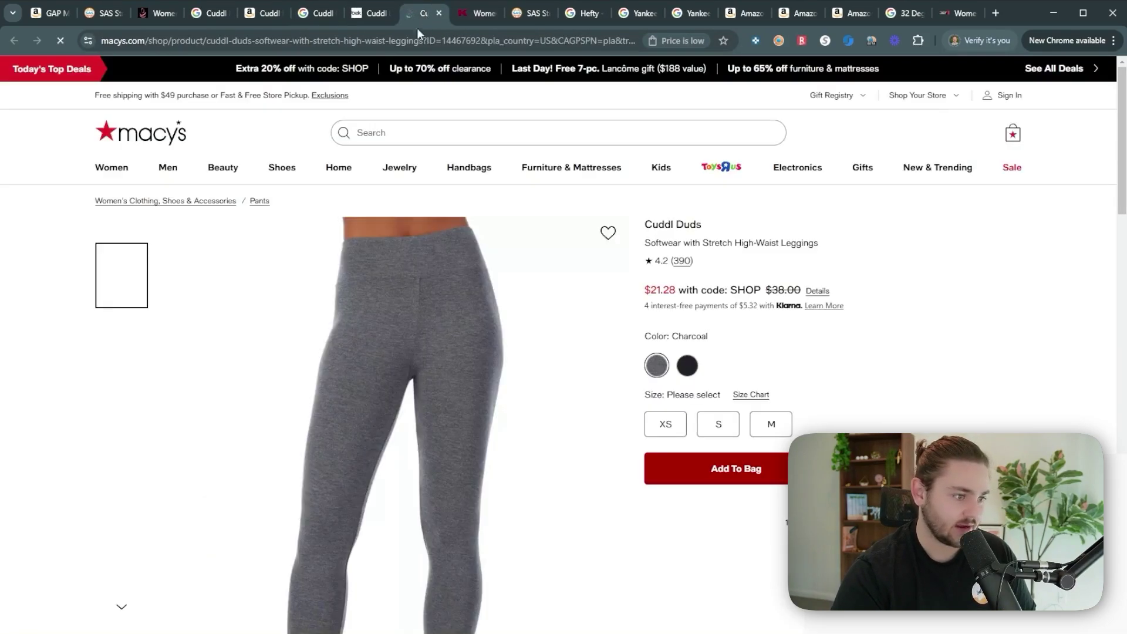
{"action": "left_click", "coordinate": [687, 413]}
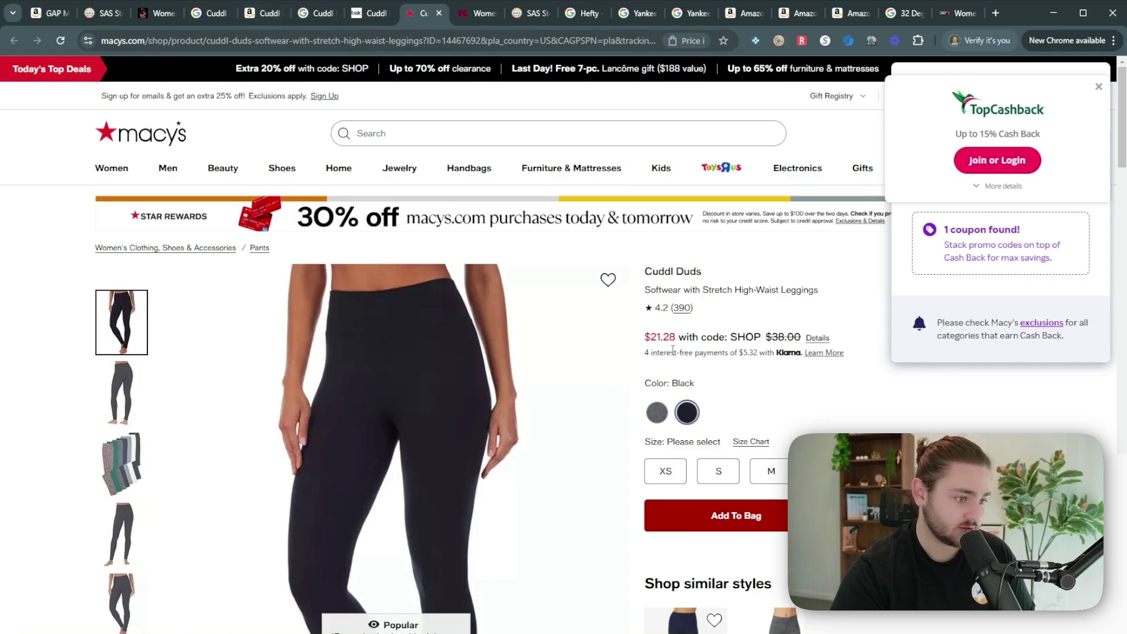
{"action": "left_click", "coordinate": [258, 14]}
{"action": "left_click", "coordinate": [214, 14]}
{"action": "left_click", "coordinate": [252, 14]}
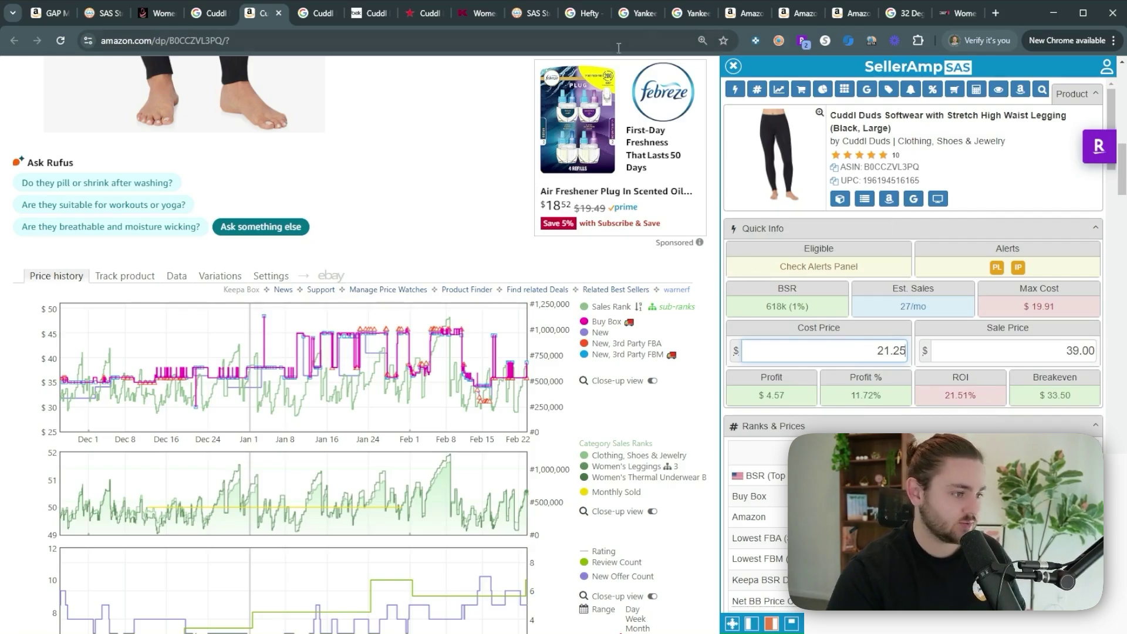
{"action": "left_click", "coordinate": [1003, 17]}
Step: Load cardbear.com and search it for Macy's gift cards
{"action": "type", "text": "ca"}
{"action": "key", "text": "Return"}
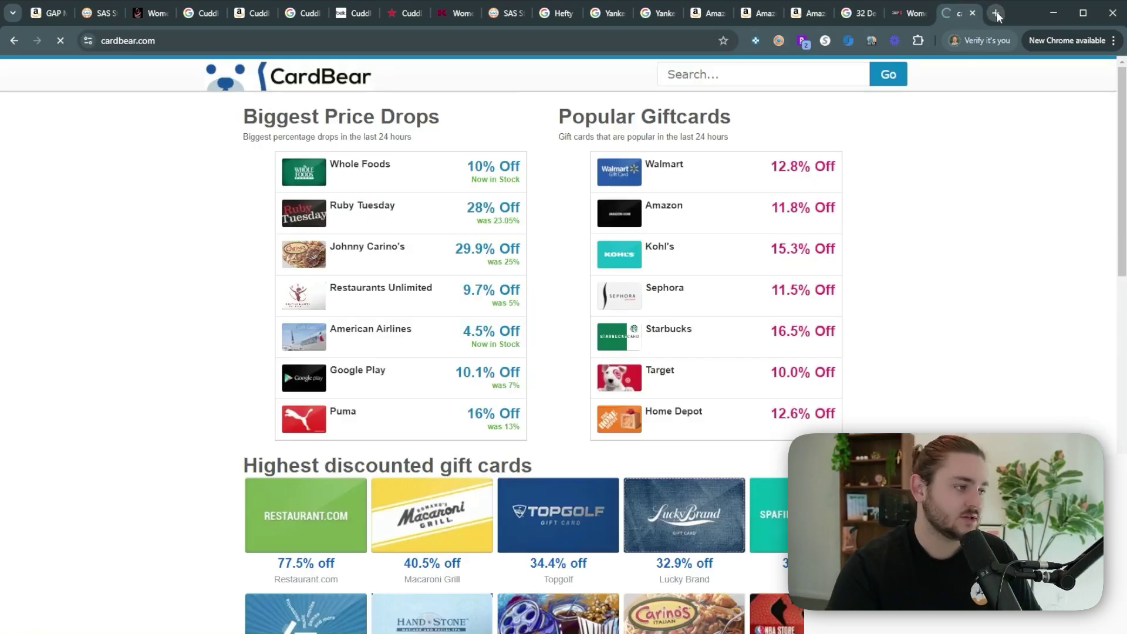
{"action": "left_click", "coordinate": [693, 74]}
{"action": "type", "text": "macy"}
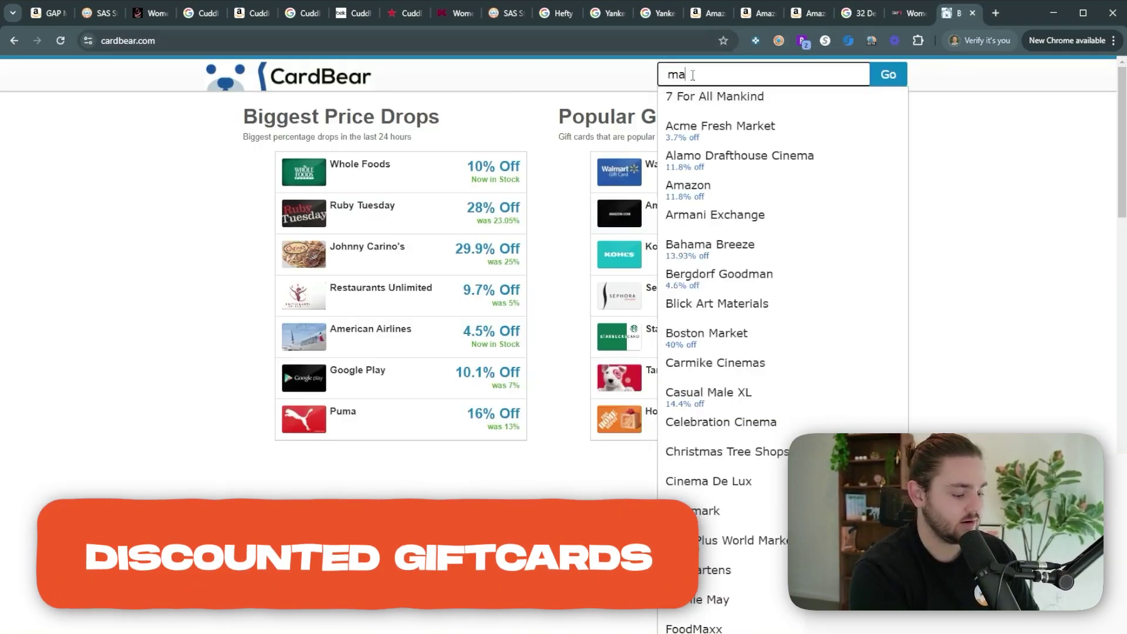
{"action": "left_click", "coordinate": [405, 12]}
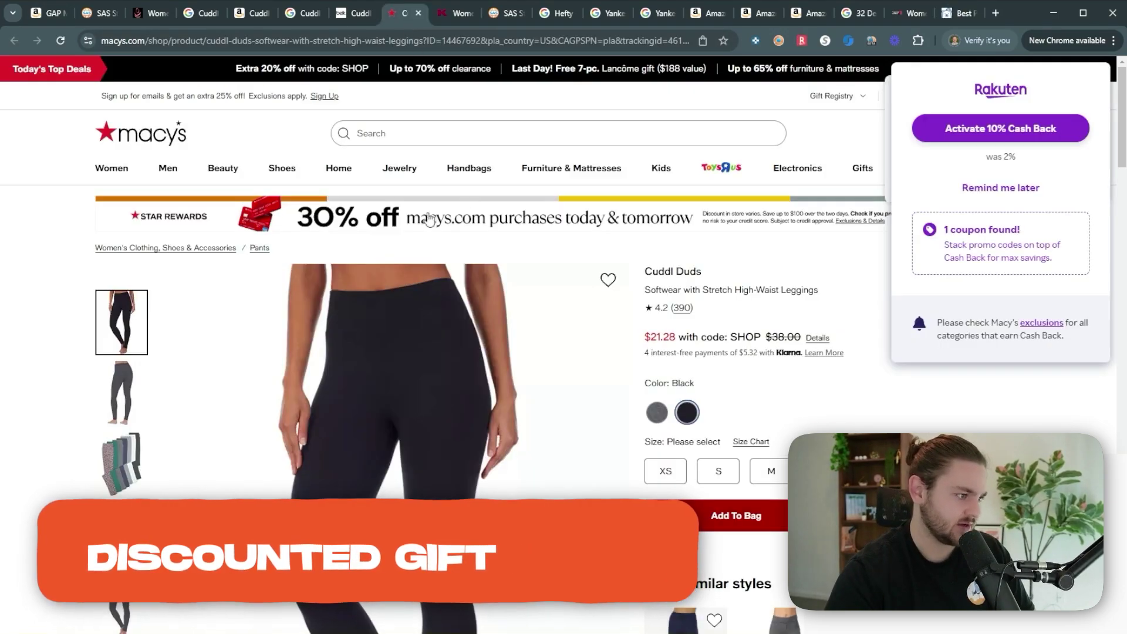
{"action": "left_click", "coordinate": [962, 14]}
Step: On GCX, pick out the $200.00 Macy's gift card at 12.00% off for $176.09
{"action": "left_click", "coordinate": [465, 487]}
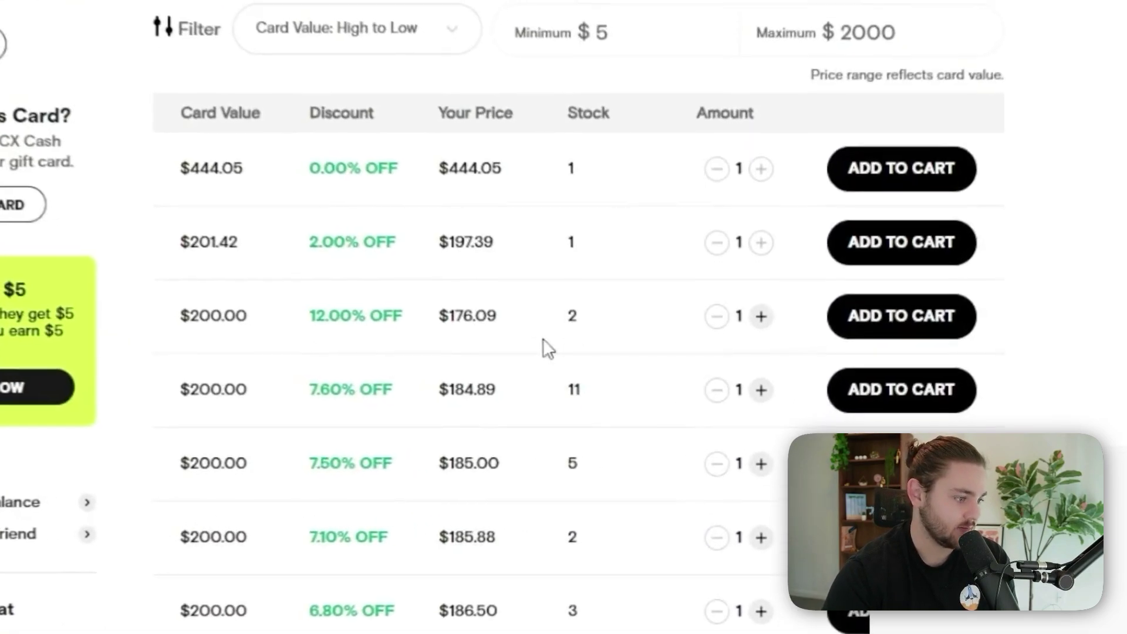
{"action": "double_click", "coordinate": [452, 506]}
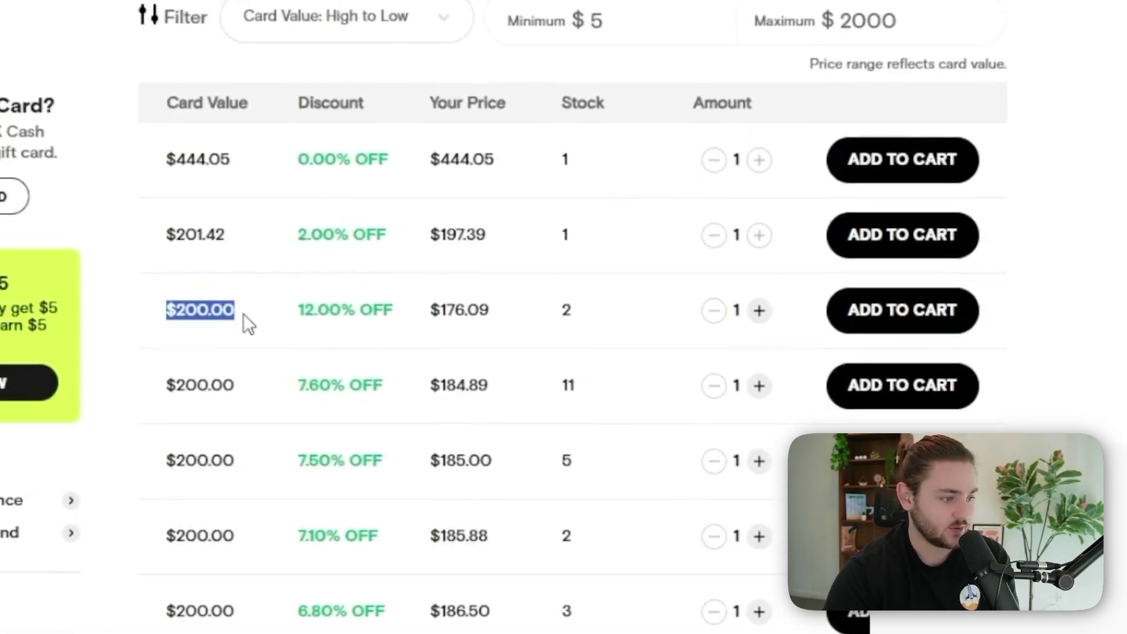
{"action": "left_click", "coordinate": [244, 314]}
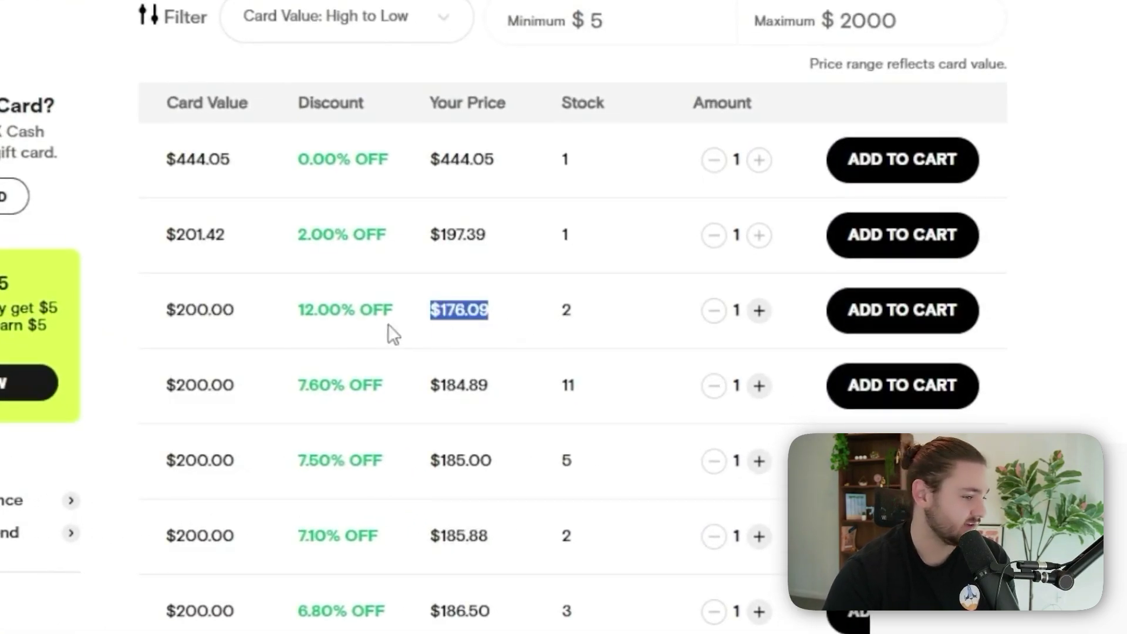
{"action": "double_click", "coordinate": [353, 311]}
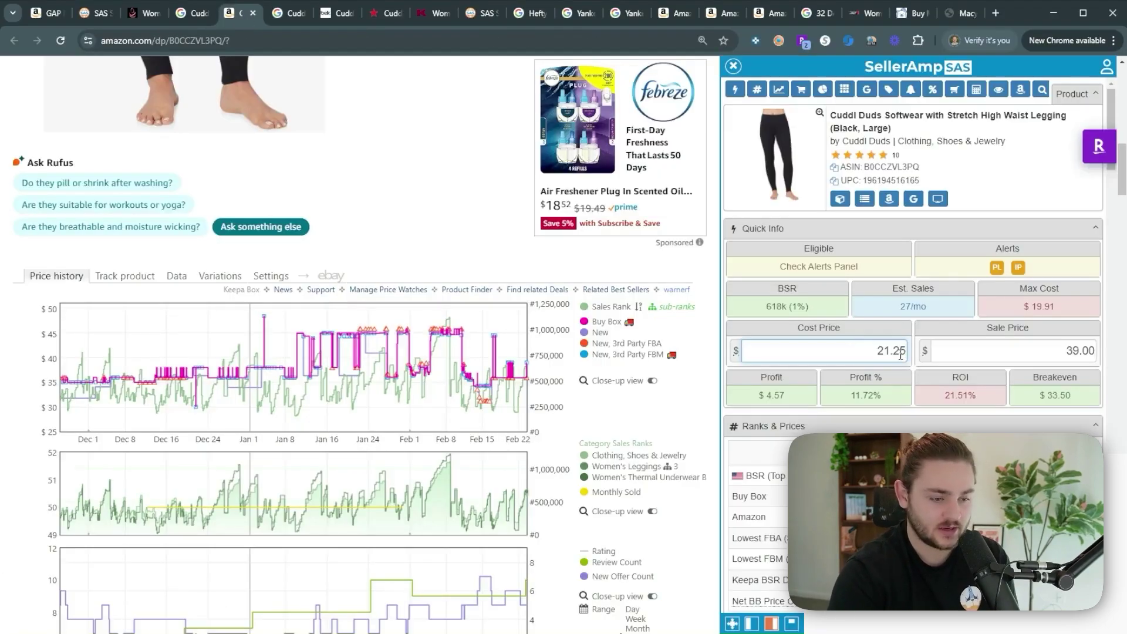
Step: Apply the 12% gift card discount (*.88) to get an 18.70 cost, then select the 39.00 sale price
{"action": "type", "text": "*.88"}
{"action": "key", "text": "Return"}
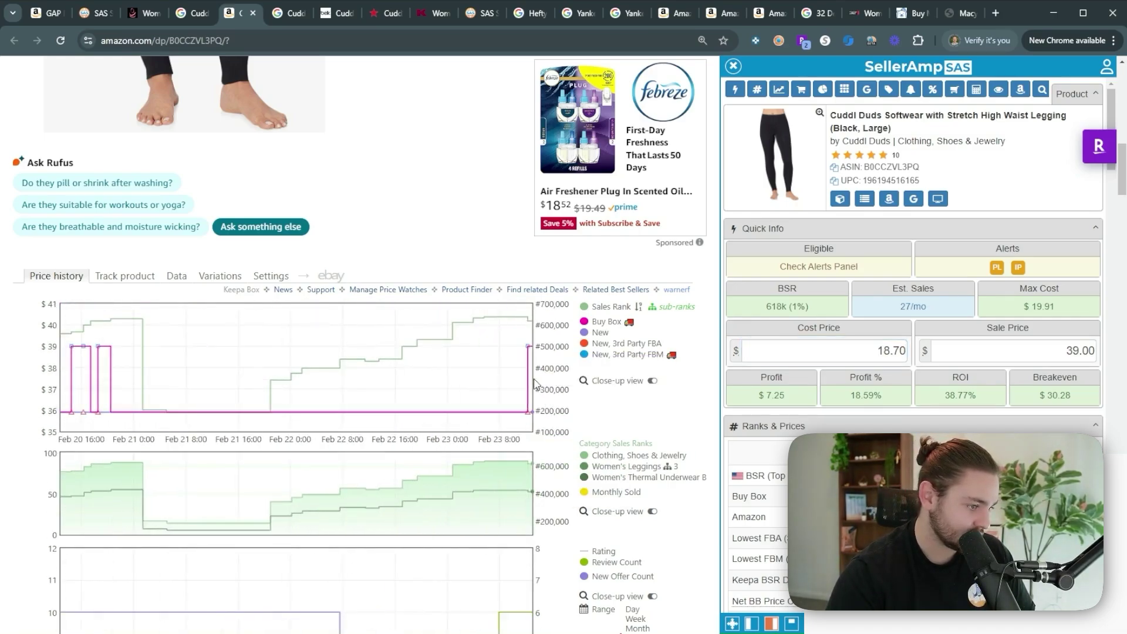
{"action": "left_click", "coordinate": [1056, 358]}
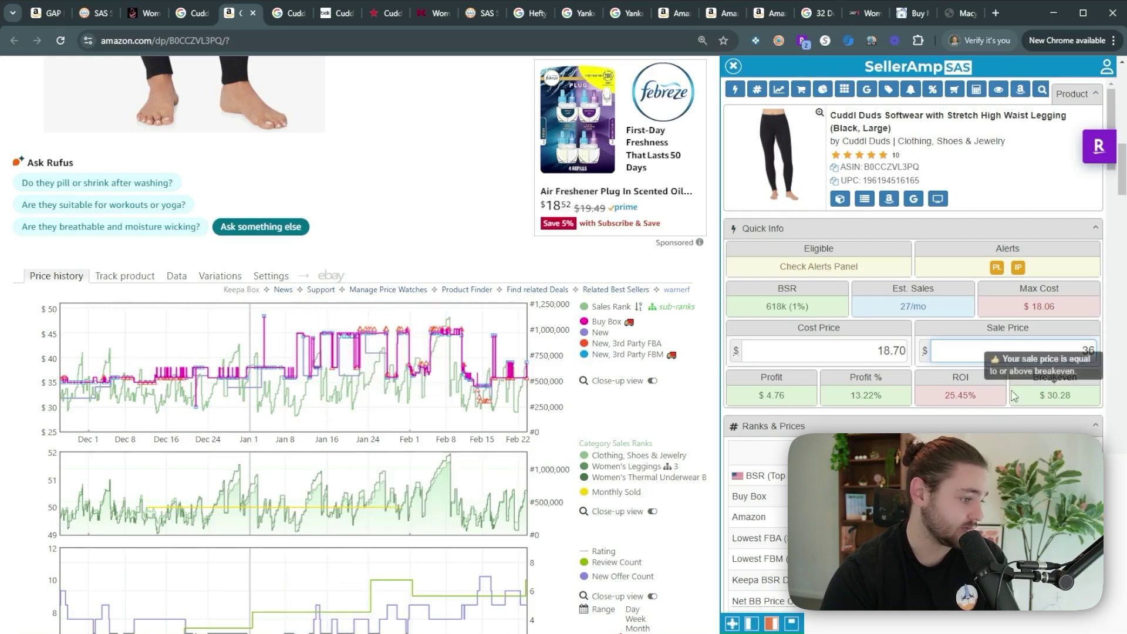
Step: Try a 45 sale price and zoom the Keepa chart to check recent Buy Box prices
{"action": "left_click", "coordinate": [997, 361]}
{"action": "type", "text": "4"}
{"action": "key", "text": "ctrl+a"}
{"action": "type", "text": "45"}
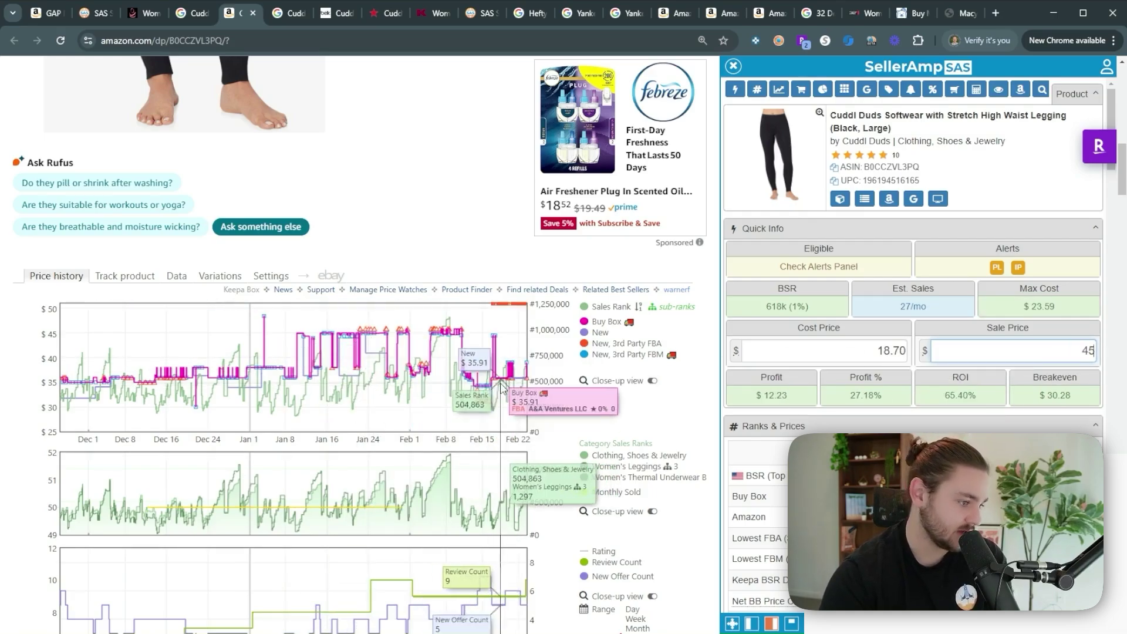
{"action": "left_click_drag", "start_coordinate": [498, 389], "coordinate": [568, 388]}
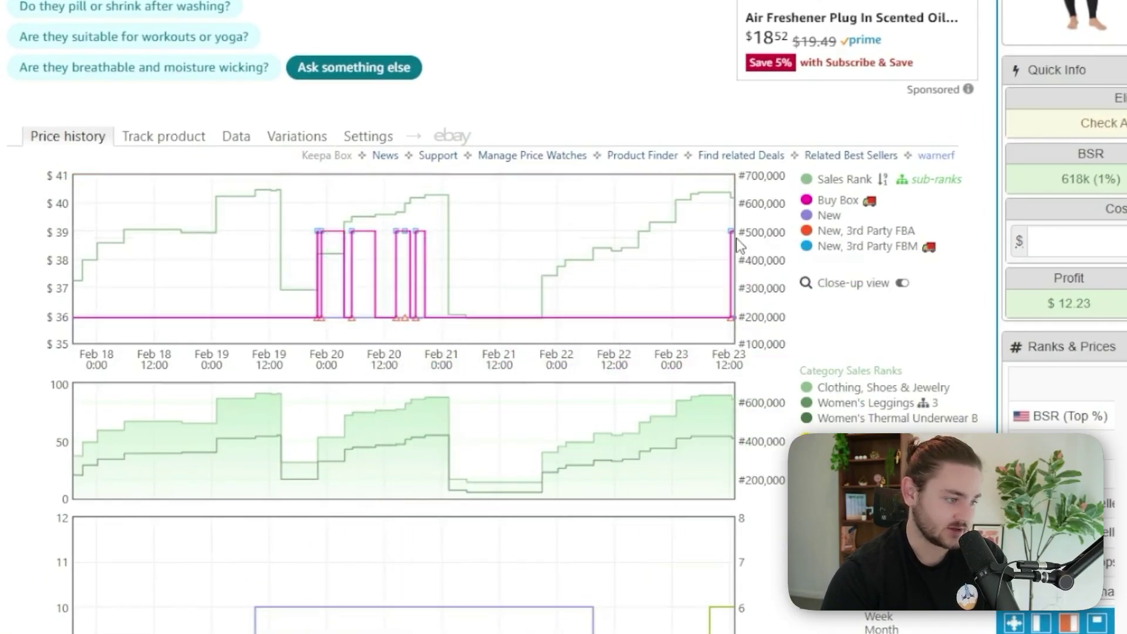
{"action": "left_click", "coordinate": [734, 238]}
{"action": "left_click", "coordinate": [735, 409]}
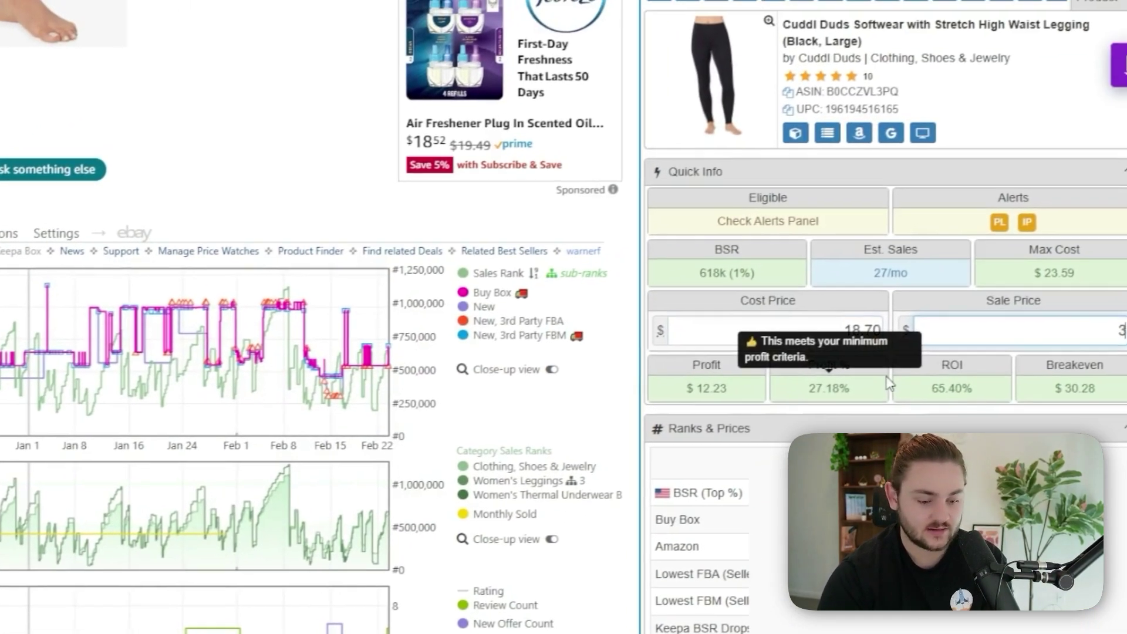
Step: Change the sale price to 39.00, giving $7.25 profit and 38.77% ROI
{"action": "type", "text": "39"}
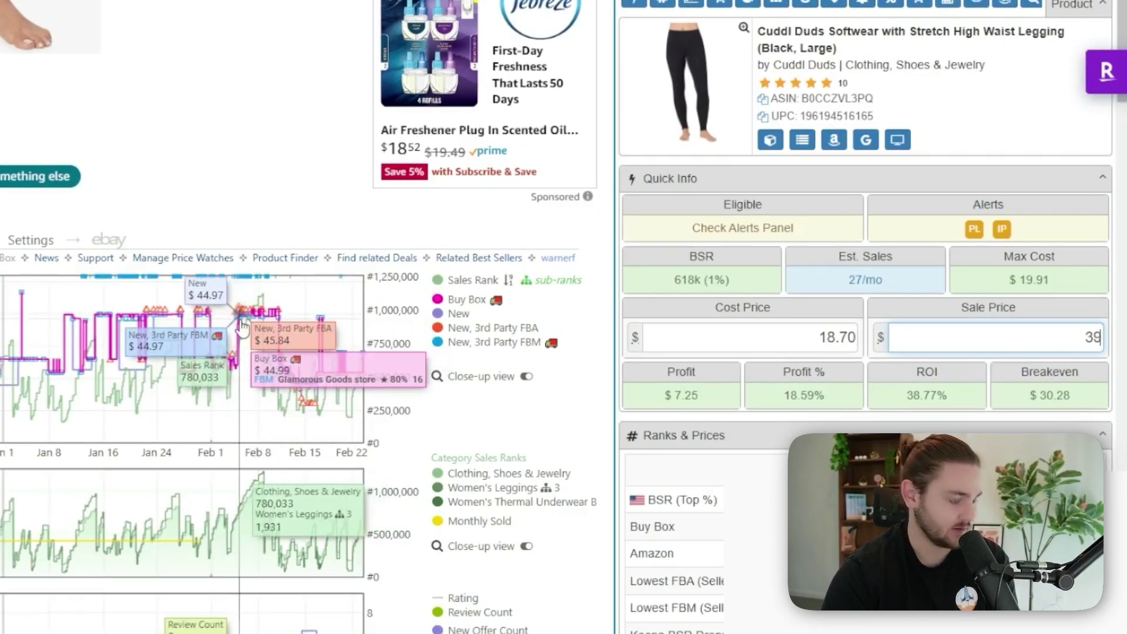
{"action": "scroll", "coordinate": [767, 403], "scroll_direction": "up", "scroll_amount": 7}
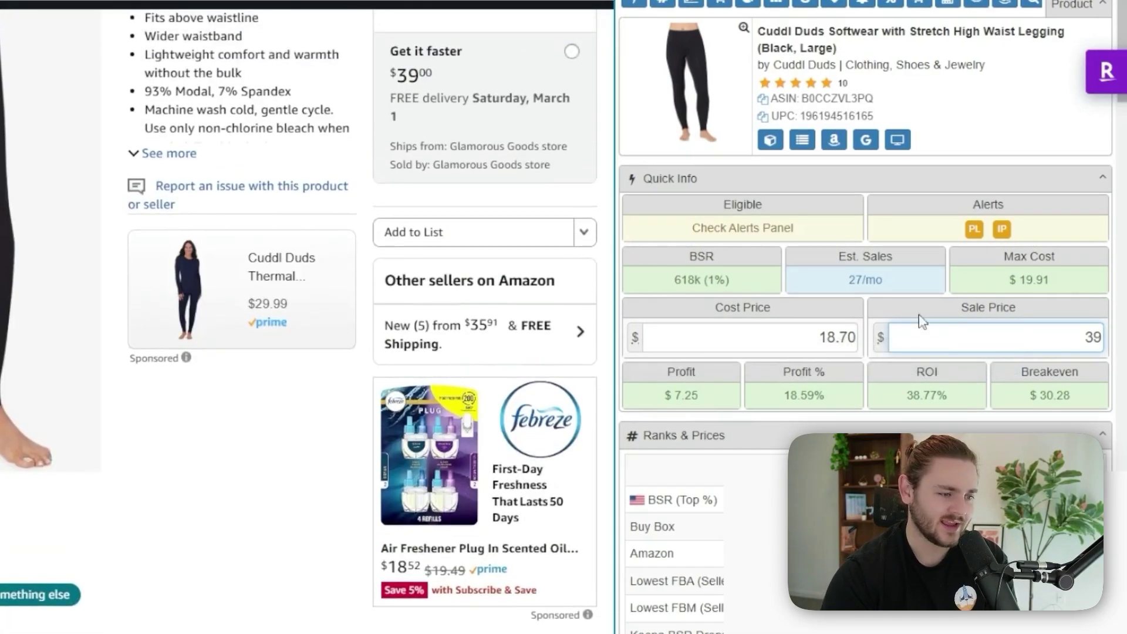
{"action": "double_click", "coordinate": [909, 283]}
{"action": "scroll", "coordinate": [337, 433], "scroll_direction": "up", "scroll_amount": 10}
{"action": "scroll", "coordinate": [529, 429], "scroll_direction": "down", "scroll_amount": 6}
{"action": "scroll", "coordinate": [744, 425], "scroll_direction": "down", "scroll_amount": 3}
{"action": "scroll", "coordinate": [313, 400], "scroll_direction": "down", "scroll_amount": 7}
{"action": "scroll", "coordinate": [790, 347], "scroll_direction": "up", "scroll_amount": 3}
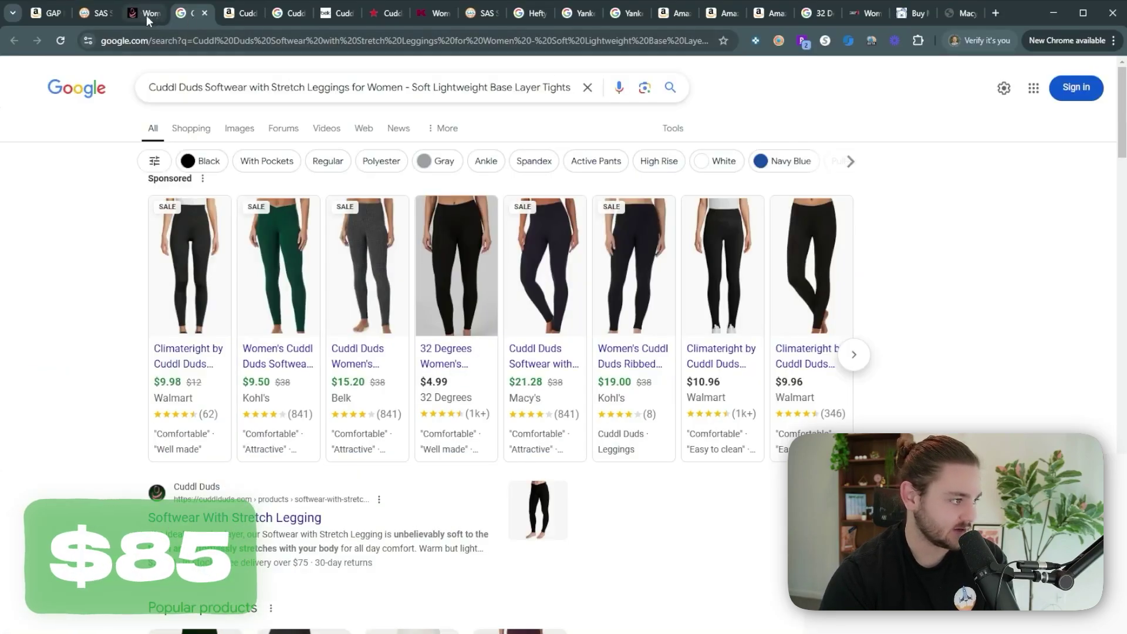
Step: Review the open Cuddl Duds, Amazon, Google and Belk tabs for the legging
{"action": "left_click", "coordinate": [146, 15]}
{"action": "left_click", "coordinate": [237, 14]}
{"action": "left_click", "coordinate": [208, 13]}
{"action": "left_click", "coordinate": [279, 16]}
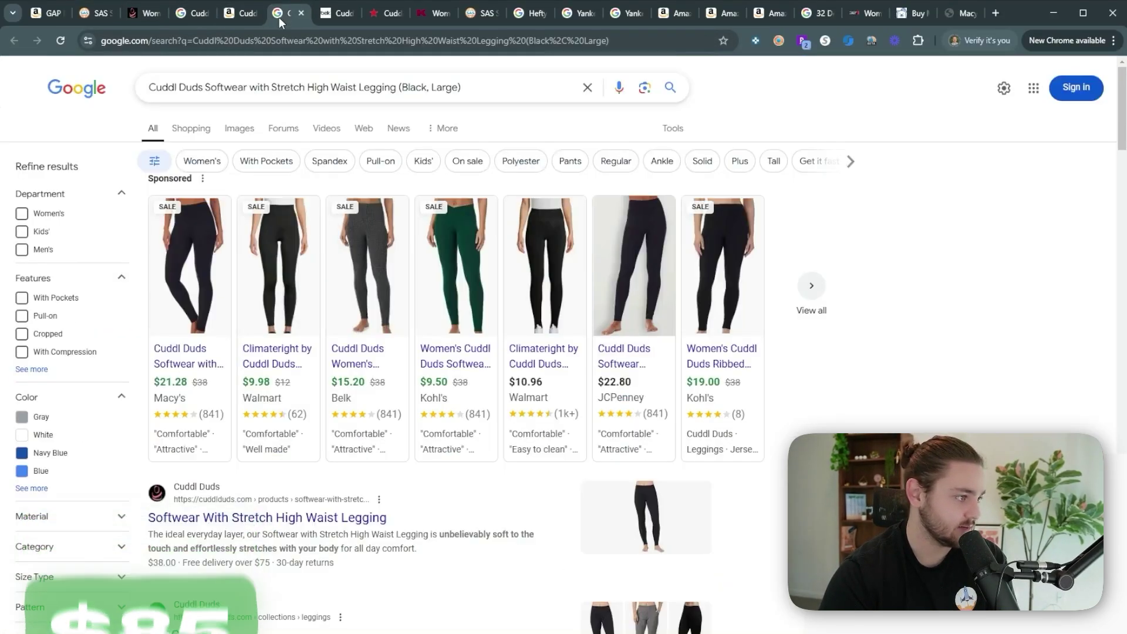
{"action": "left_click", "coordinate": [327, 18]}
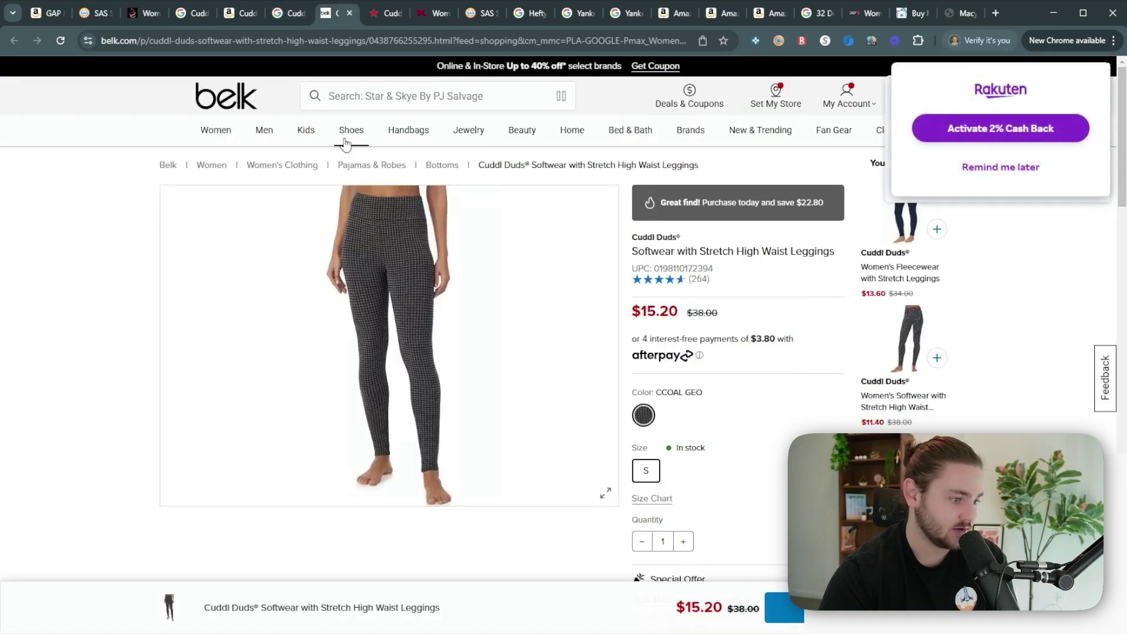
Step: Open the grey legging's Amazon listing from the SAS lookup and compare it with the black one
{"action": "left_click", "coordinate": [99, 13]}
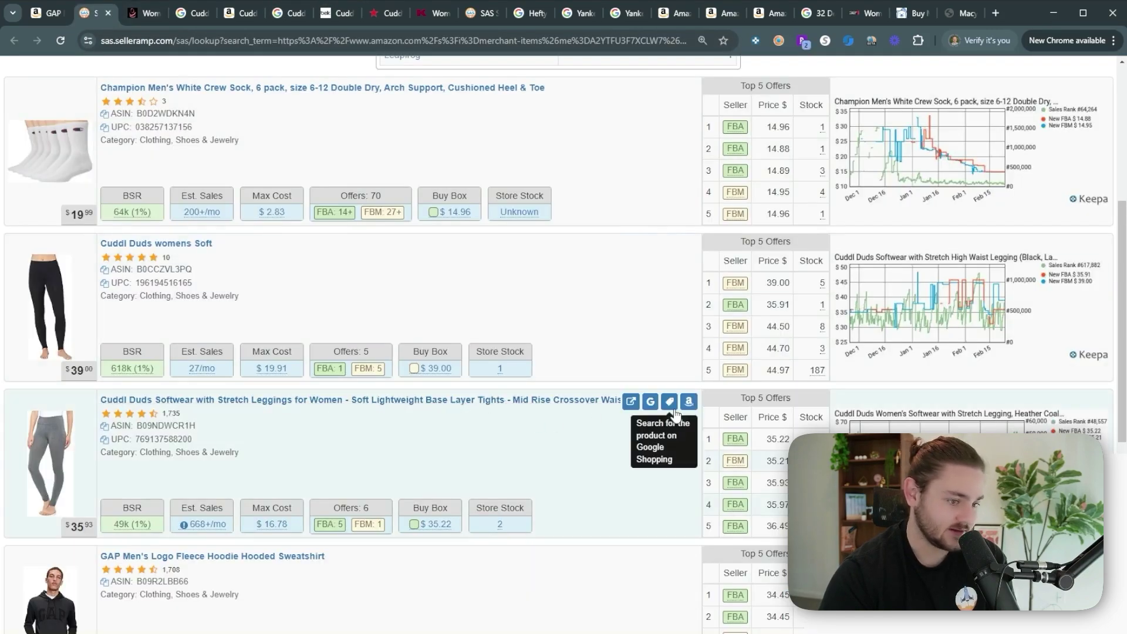
{"action": "left_click", "coordinate": [690, 403]}
{"action": "left_click", "coordinate": [142, 20]}
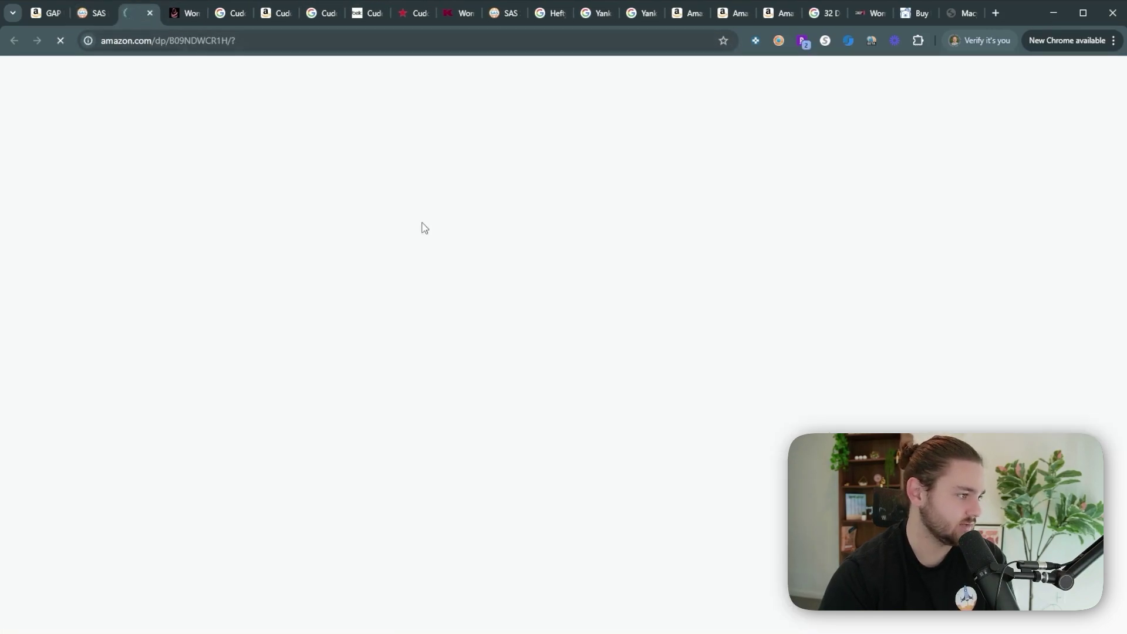
{"action": "left_click", "coordinate": [266, 14]}
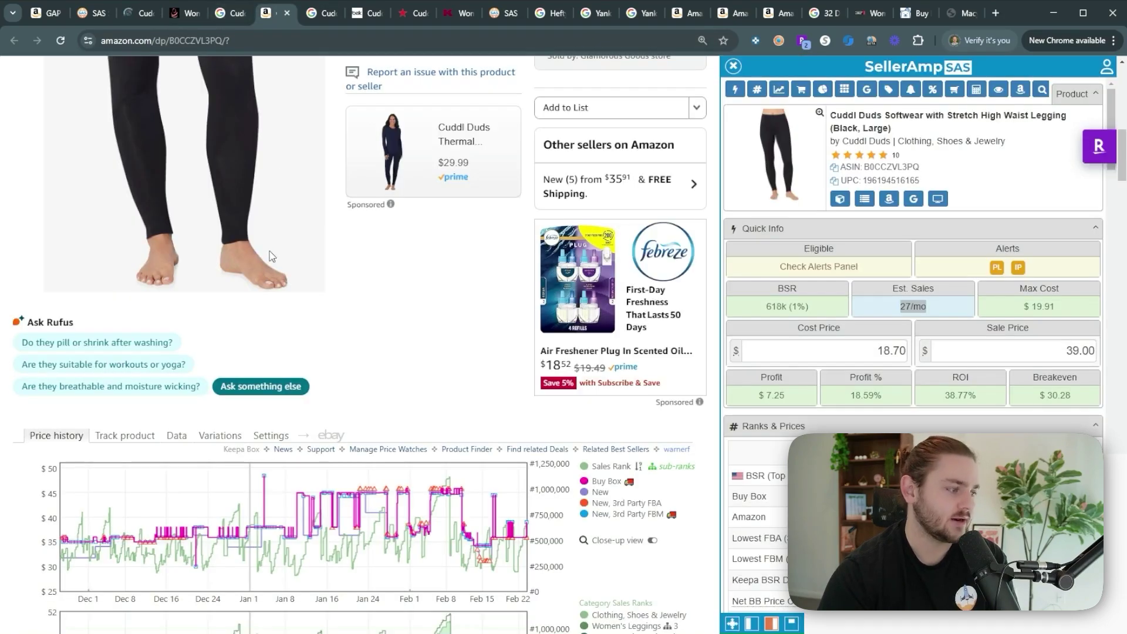
{"action": "scroll", "coordinate": [438, 364], "scroll_direction": "up", "scroll_amount": 4}
{"action": "scroll", "coordinate": [438, 364], "scroll_direction": "up", "scroll_amount": 5}
{"action": "scroll", "coordinate": [411, 341], "scroll_direction": "down", "scroll_amount": 3}
{"action": "scroll", "coordinate": [392, 318], "scroll_direction": "up", "scroll_amount": 4}
{"action": "scroll", "coordinate": [392, 317], "scroll_direction": "down", "scroll_amount": 2}
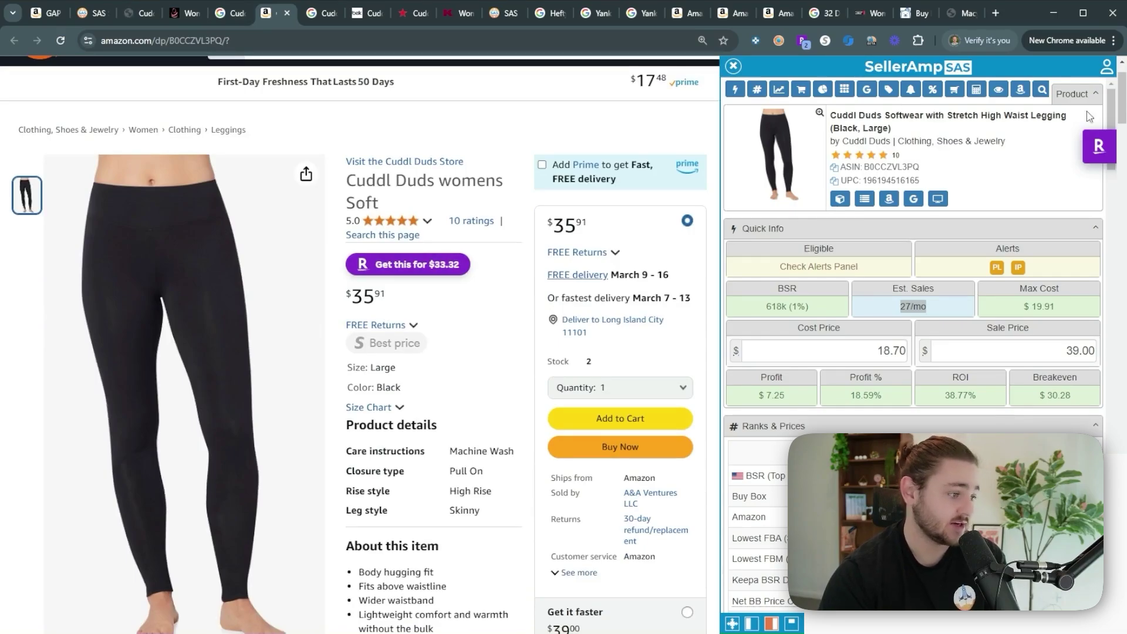
Step: Run a Google search for the grey Heather Coal High legging's title
{"action": "left_click", "coordinate": [146, 17]}
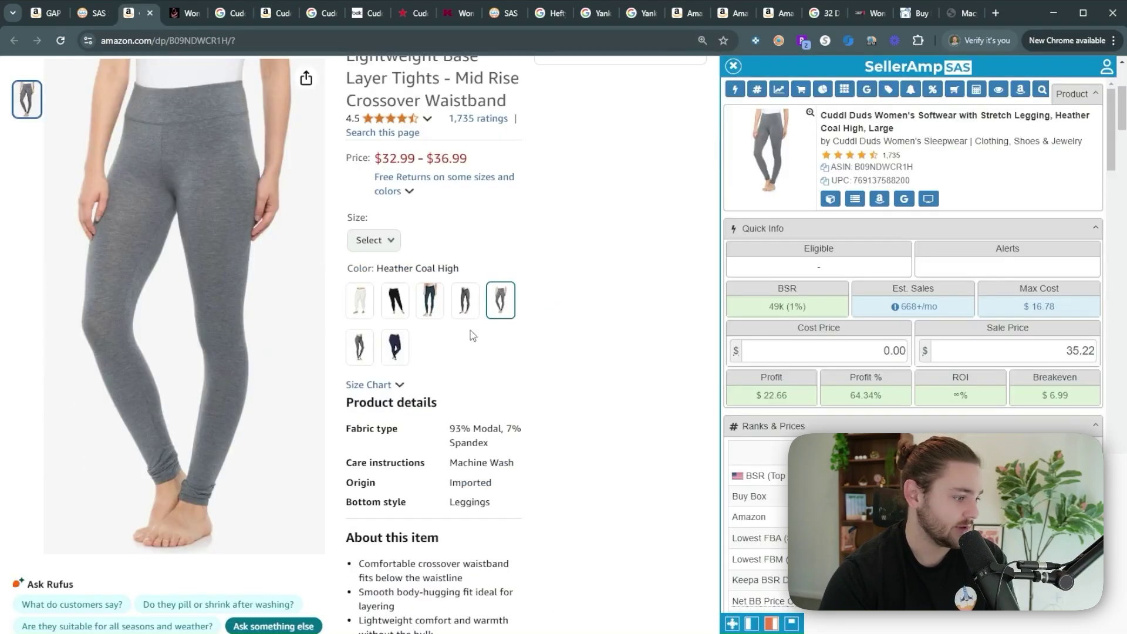
{"action": "double_click", "coordinate": [889, 156]}
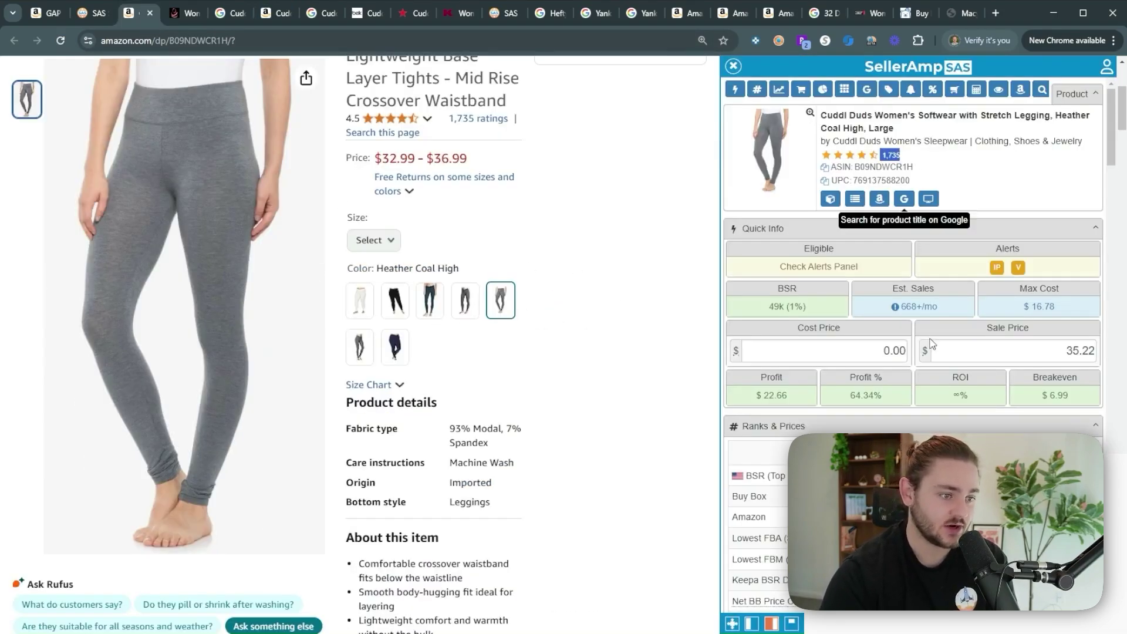
{"action": "left_click", "coordinate": [562, 308]}
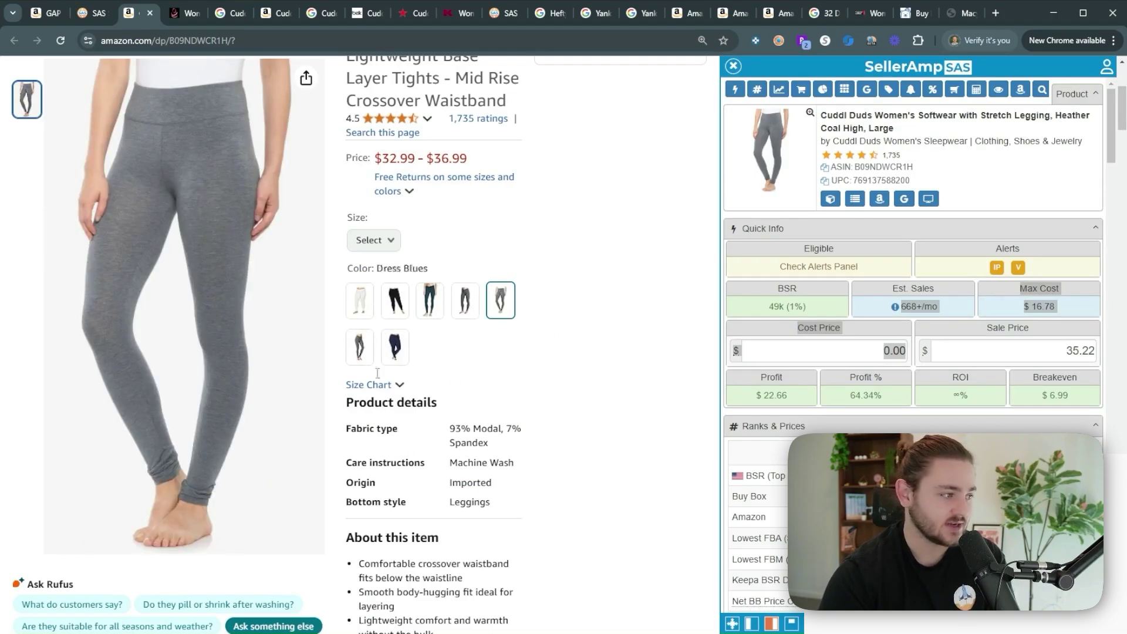
{"action": "scroll", "coordinate": [392, 401], "scroll_direction": "down", "scroll_amount": 8}
{"action": "scroll", "coordinate": [392, 401], "scroll_direction": "up", "scroll_amount": 5}
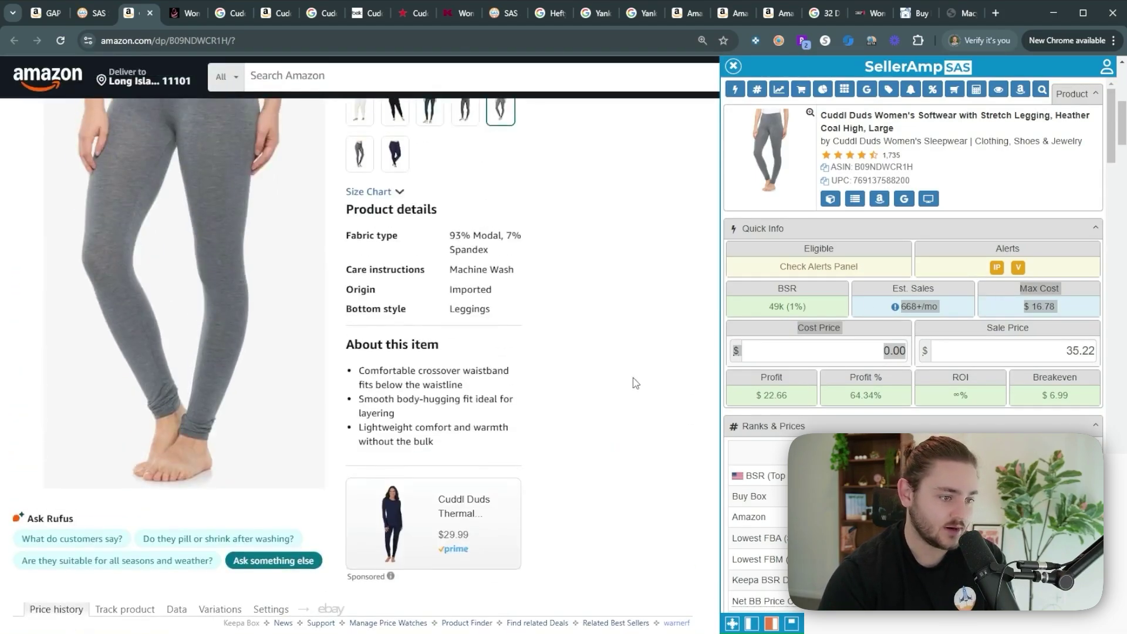
{"action": "left_click", "coordinate": [903, 202]}
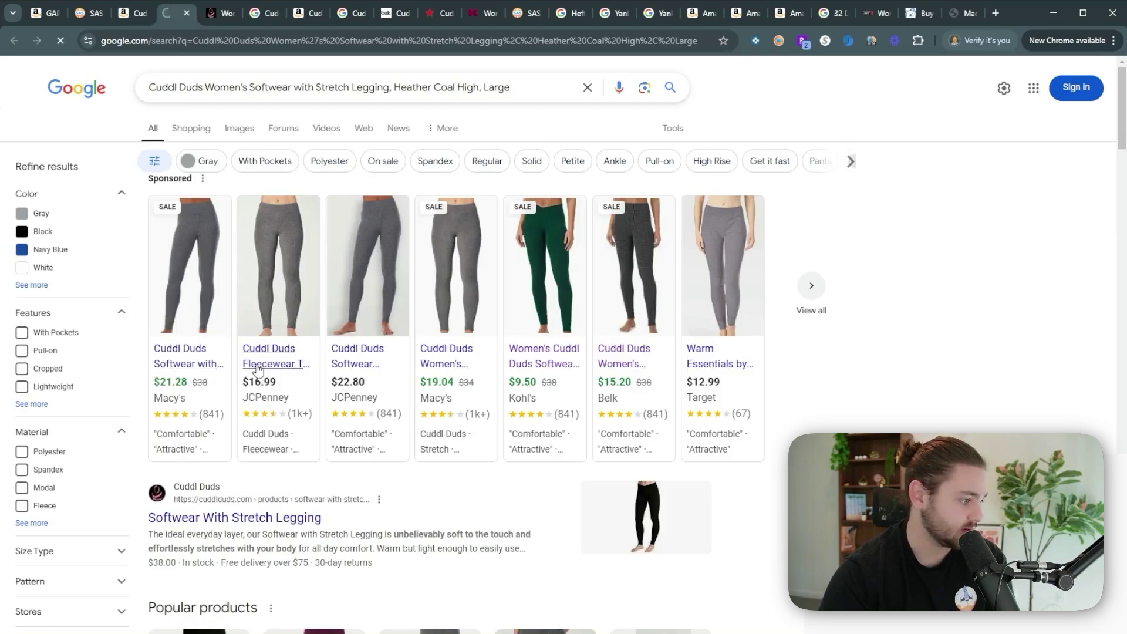
Step: Open the $16.99 JCPenney Fleecewear legging and compare it with the Amazon listing's photos and title
{"action": "left_click", "coordinate": [128, 18]}
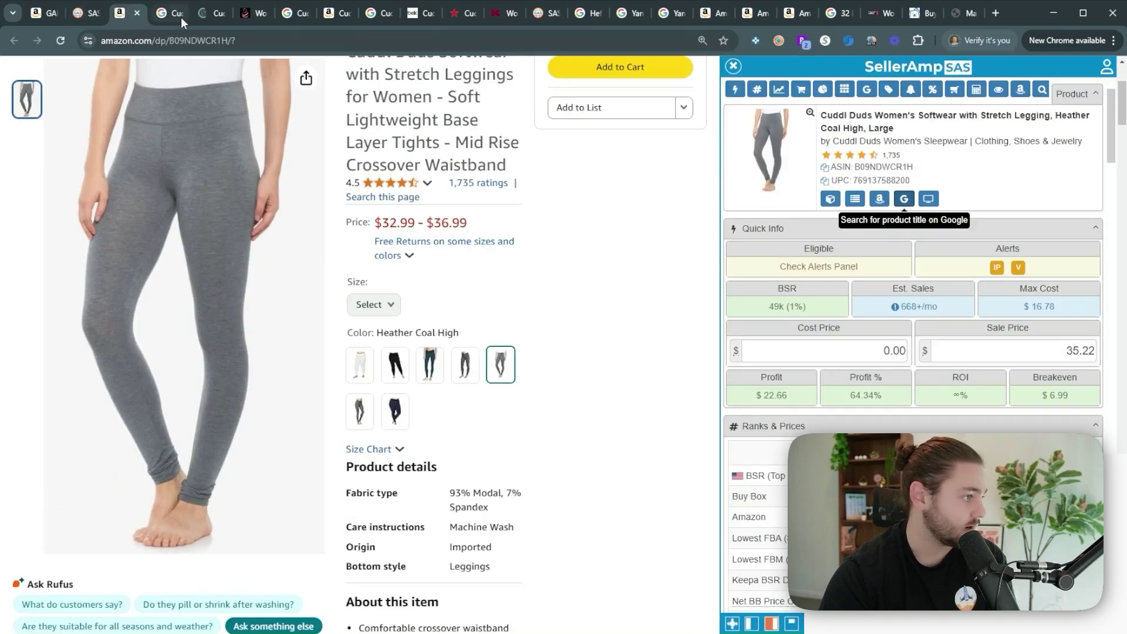
{"action": "left_click", "coordinate": [179, 16]}
{"action": "left_click", "coordinate": [269, 352]}
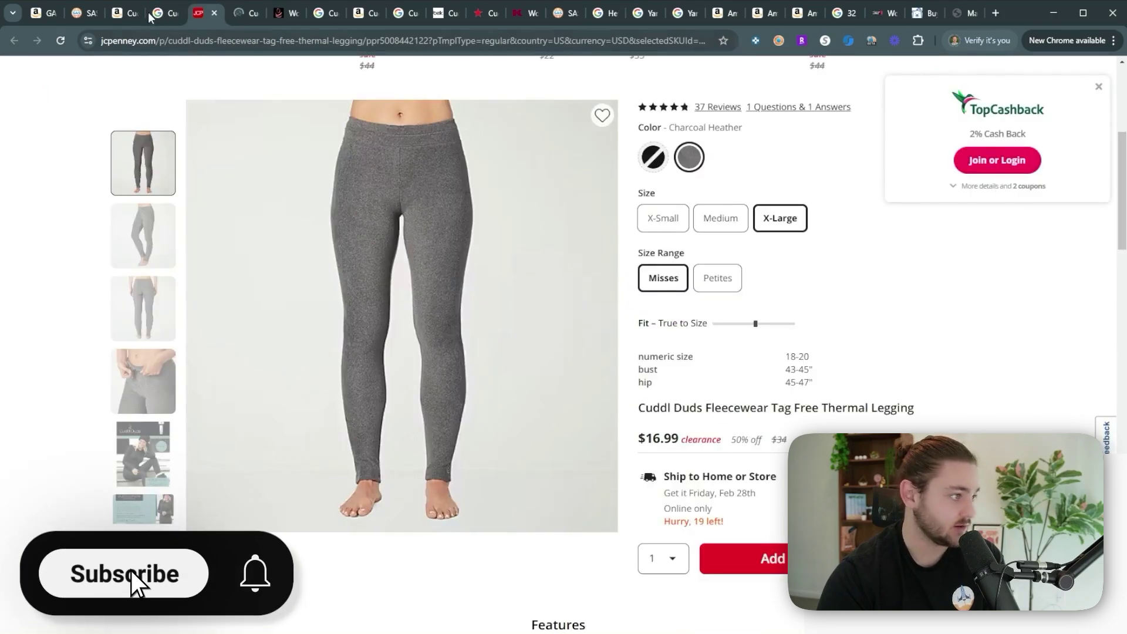
{"action": "key", "text": "ctrl+shift+Tab"}
{"action": "key", "text": "ctrl+shift+Tab"}
{"action": "scroll", "coordinate": [434, 387], "scroll_direction": "up", "scroll_amount": 5}
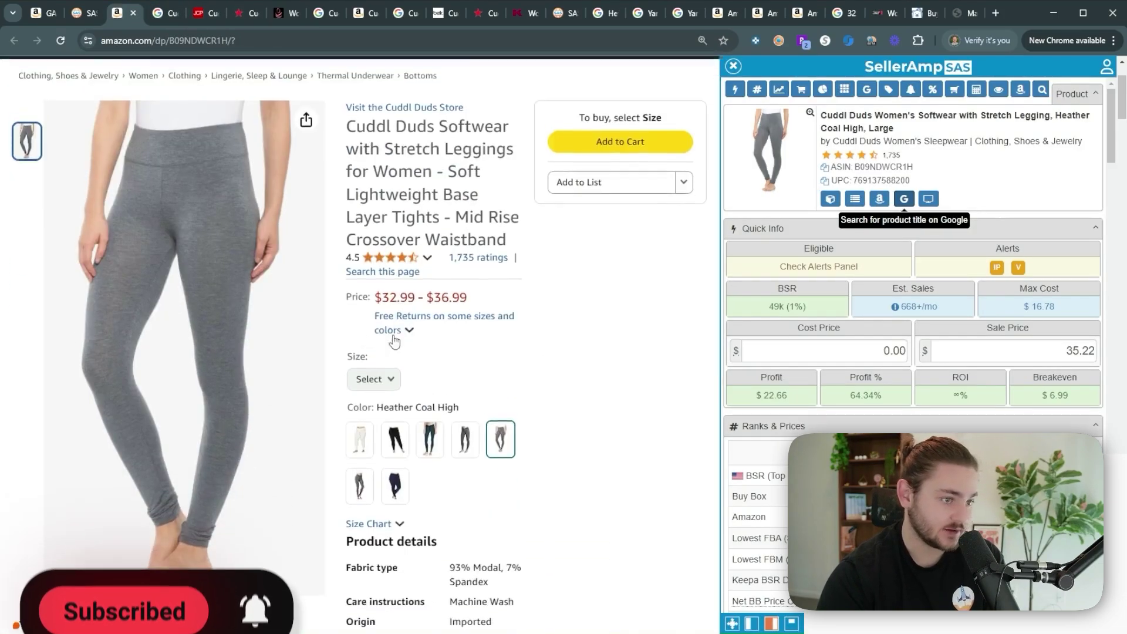
{"action": "scroll", "coordinate": [434, 286], "scroll_direction": "down", "scroll_amount": 6}
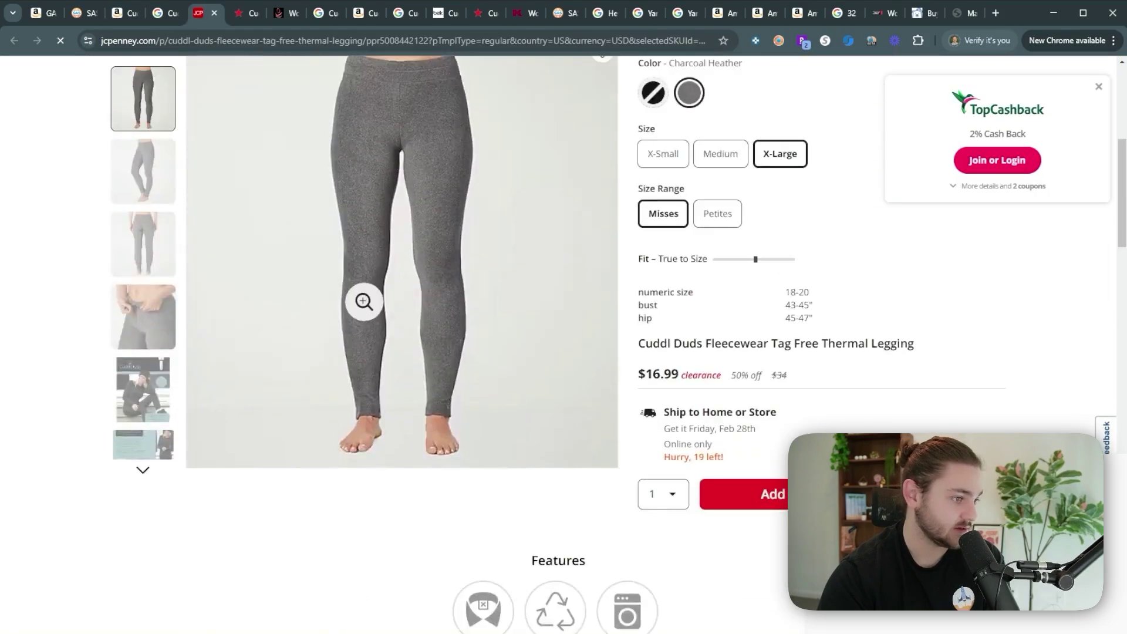
{"action": "scroll", "coordinate": [518, 371], "scroll_direction": "up", "scroll_amount": 2}
{"action": "left_click", "coordinate": [143, 320]}
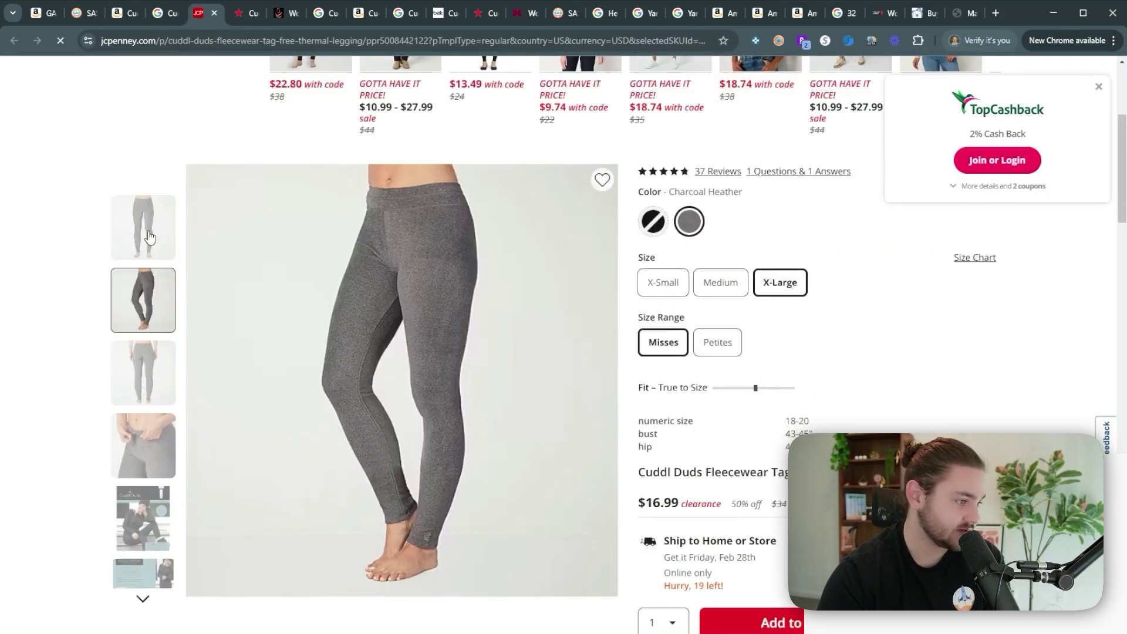
{"action": "left_click_drag", "start_coordinate": [712, 473], "coordinate": [754, 480]}
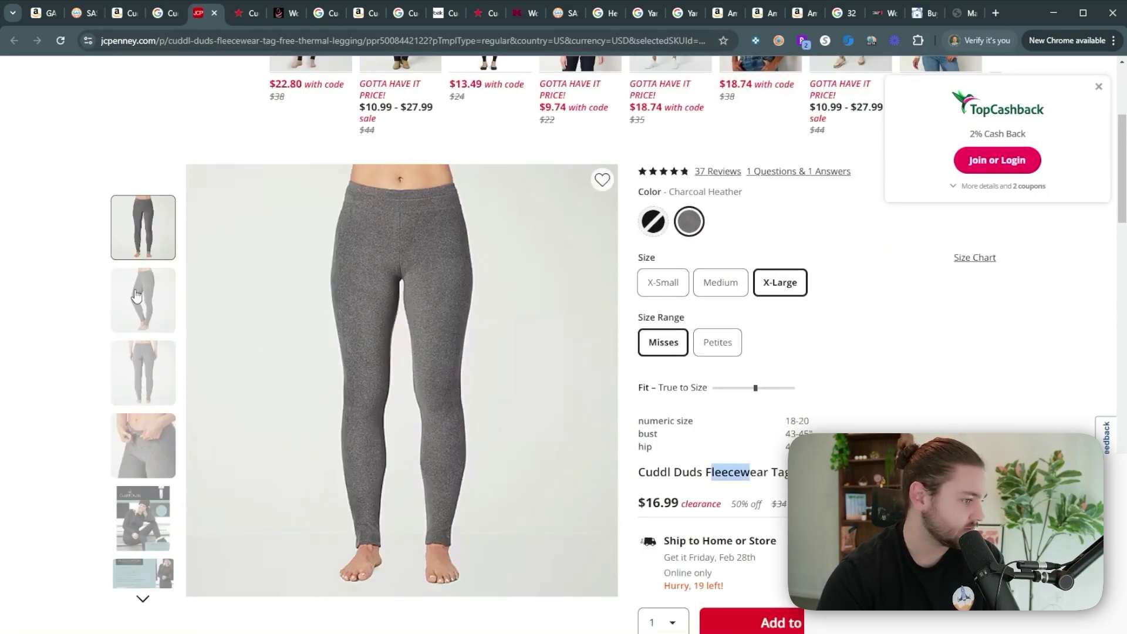
Step: Load the grey legging's Keepa variations list, glancing at the Macy's leggings listing
{"action": "left_click", "coordinate": [124, 13]}
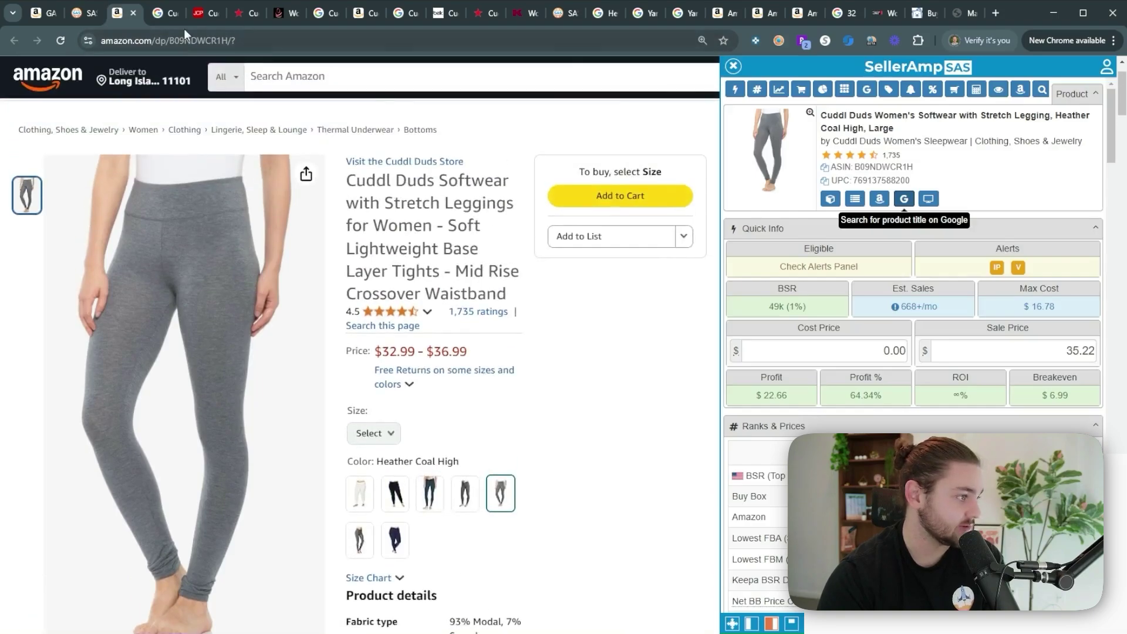
{"action": "left_click", "coordinate": [172, 14]}
{"action": "left_click", "coordinate": [117, 12]}
{"action": "scroll", "coordinate": [352, 352], "scroll_direction": "down", "scroll_amount": 10}
{"action": "left_click", "coordinate": [125, 223]}
{"action": "left_click", "coordinate": [220, 223]}
{"action": "left_click", "coordinate": [238, 13]}
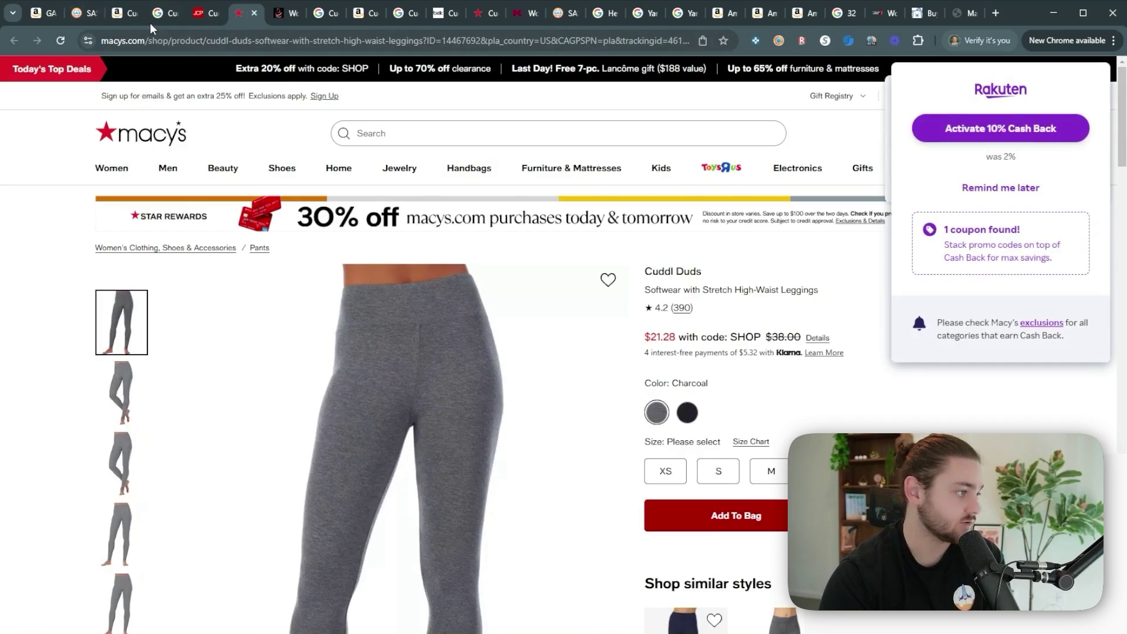
{"action": "left_click", "coordinate": [128, 14]}
{"action": "scroll", "coordinate": [359, 410], "scroll_direction": "left", "scroll_amount": 4}
{"action": "scroll", "coordinate": [247, 361], "scroll_direction": "right", "scroll_amount": 2}
Step: Filter the variations' Color to only Heather Coal High and Heather Charcoal
{"action": "scroll", "coordinate": [247, 362], "scroll_direction": "right", "scroll_amount": 8}
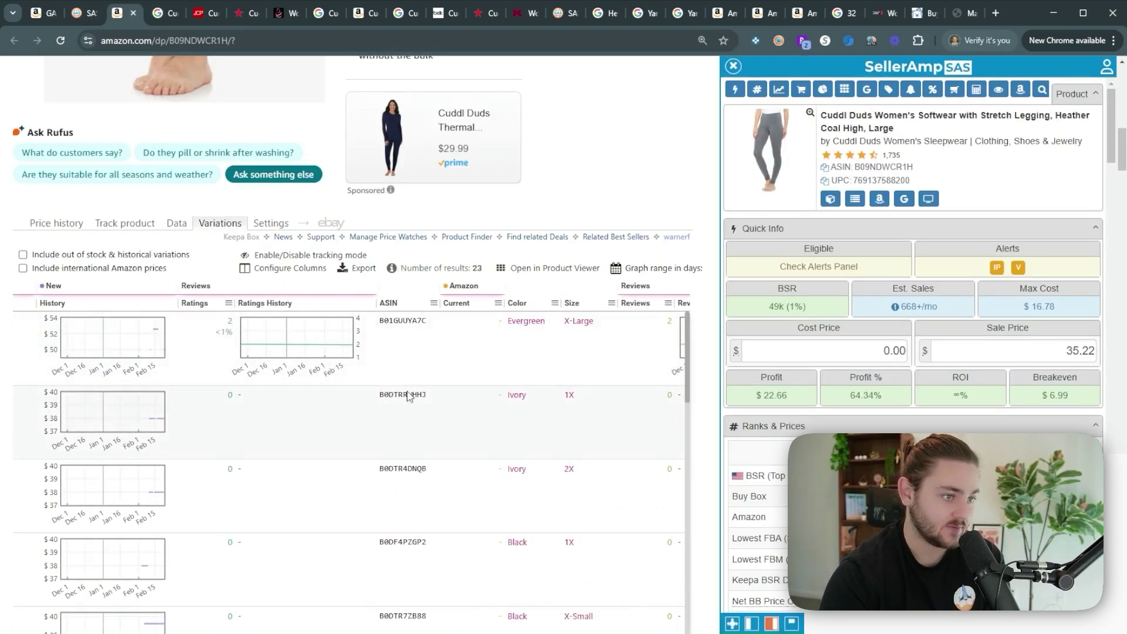
{"action": "left_click", "coordinate": [279, 303]}
{"action": "left_click", "coordinate": [296, 344]}
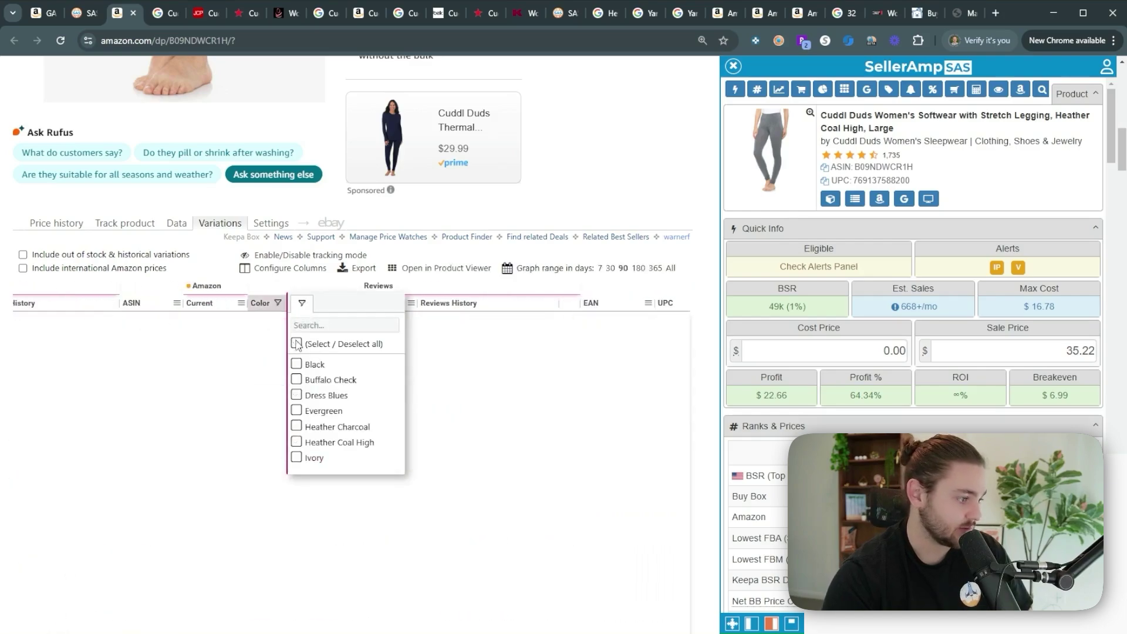
{"action": "left_click", "coordinate": [296, 442]}
{"action": "left_click", "coordinate": [296, 427]}
{"action": "scroll", "coordinate": [304, 455], "scroll_direction": "left", "scroll_amount": 8}
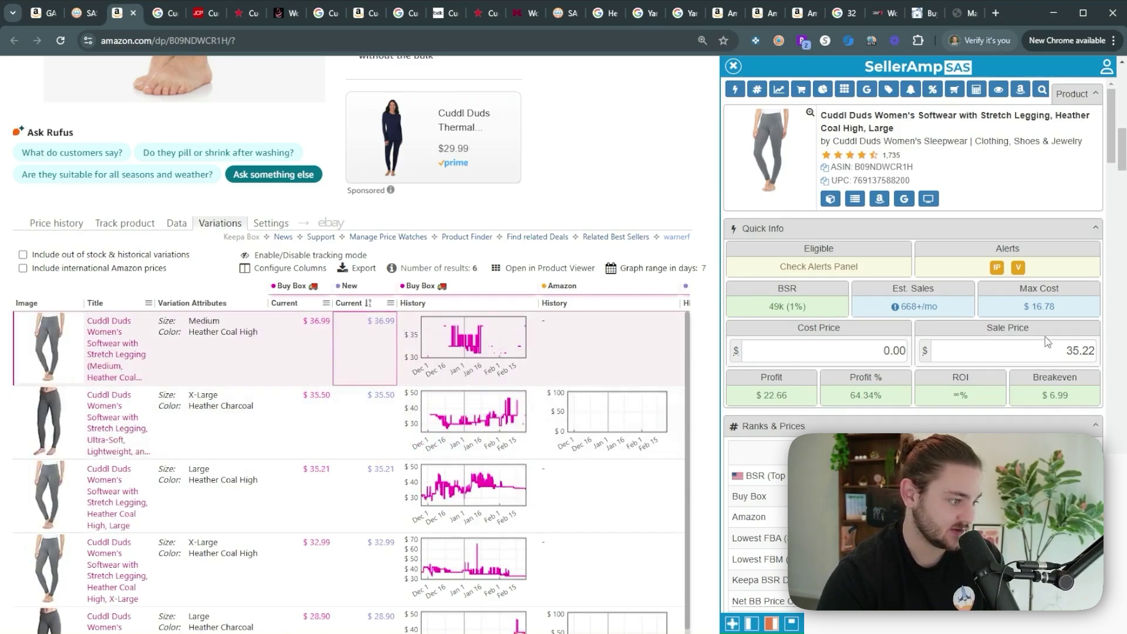
Step: Set the grey legging's SAS sale price to 37.00 and return to the JCPenney tab
{"action": "left_click", "coordinate": [1028, 353]}
{"action": "type", "text": "37"}
{"action": "left_click", "coordinate": [846, 361]}
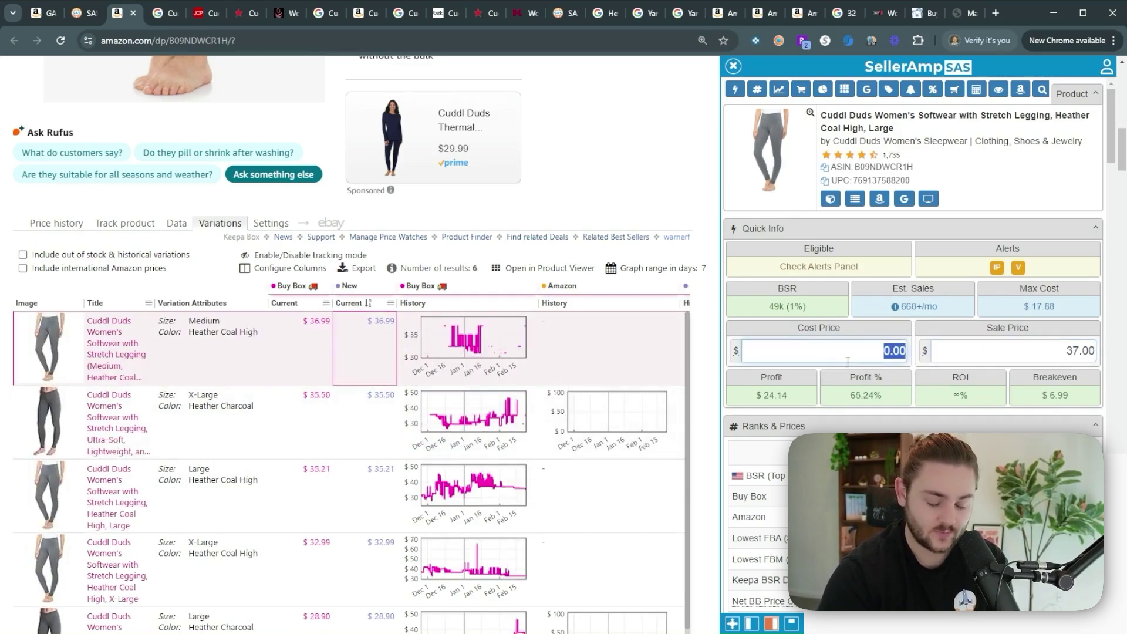
{"action": "type", "text": "1"}
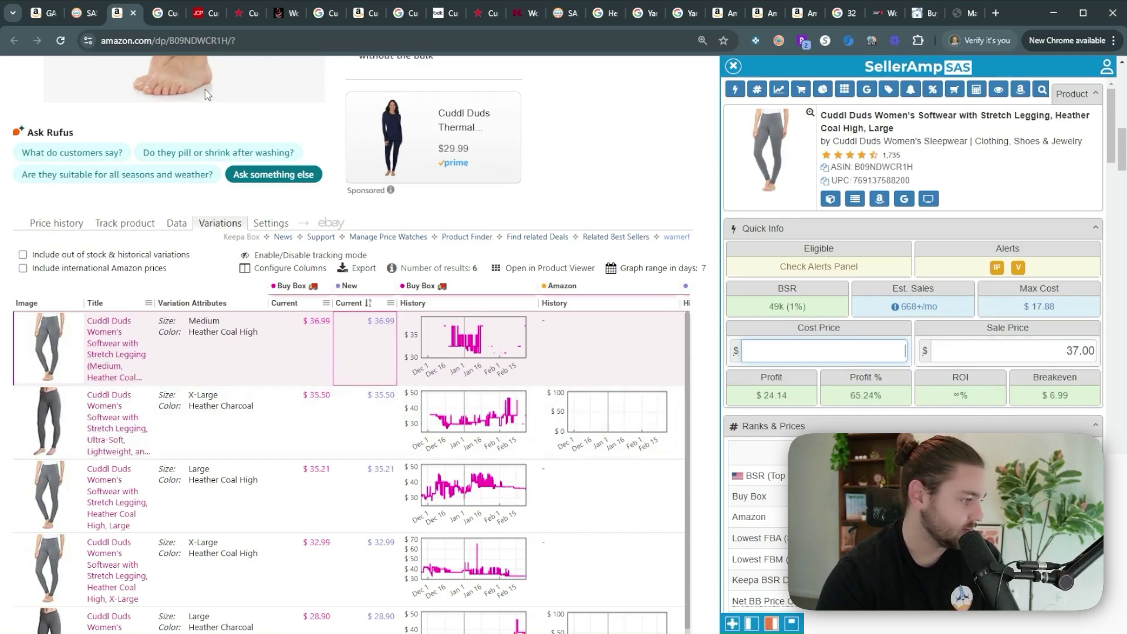
{"action": "left_click", "coordinate": [207, 15]}
Step: Check the JCPenney Fleecewear legging in sizes Medium and X-Large
{"action": "left_click", "coordinate": [720, 284]}
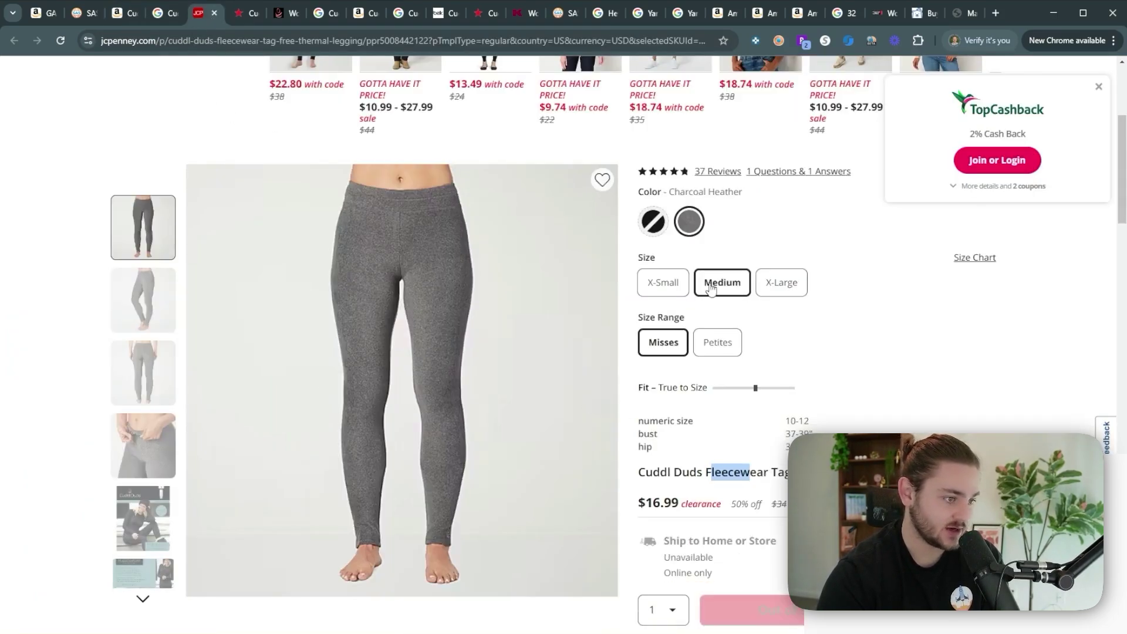
{"action": "left_click", "coordinate": [780, 282]}
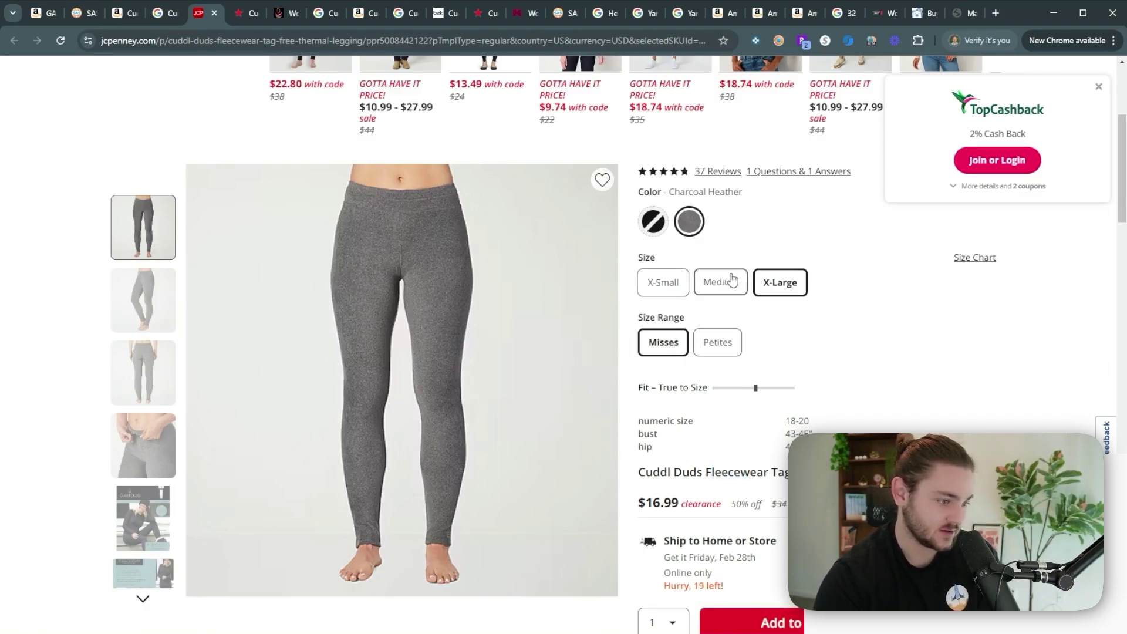
{"action": "left_click", "coordinate": [178, 17]}
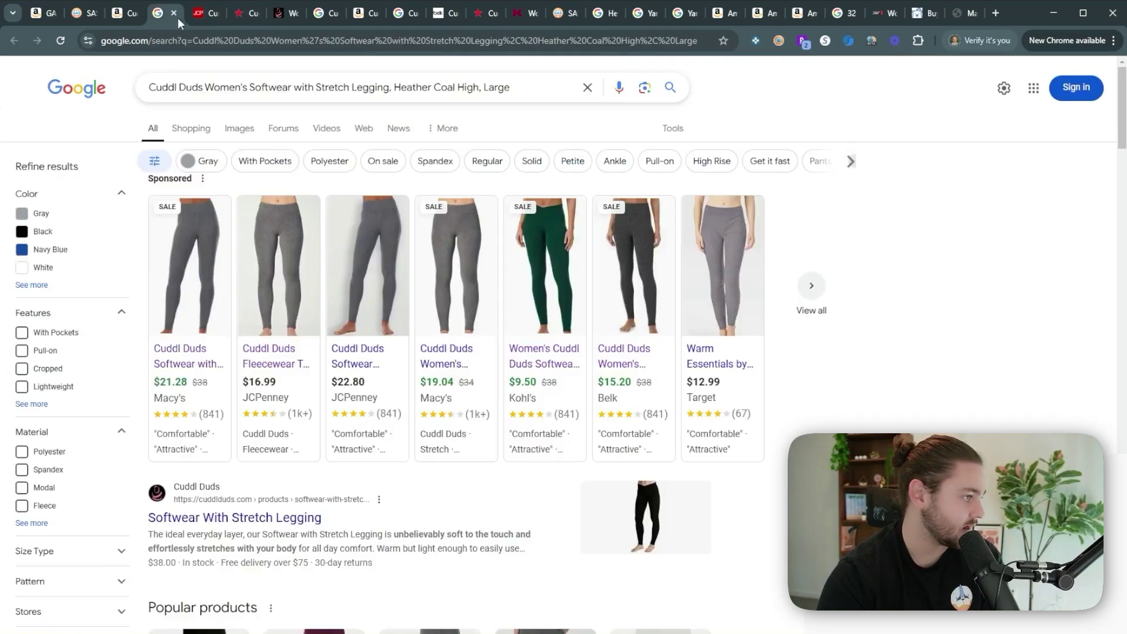
{"action": "left_click", "coordinate": [135, 14]}
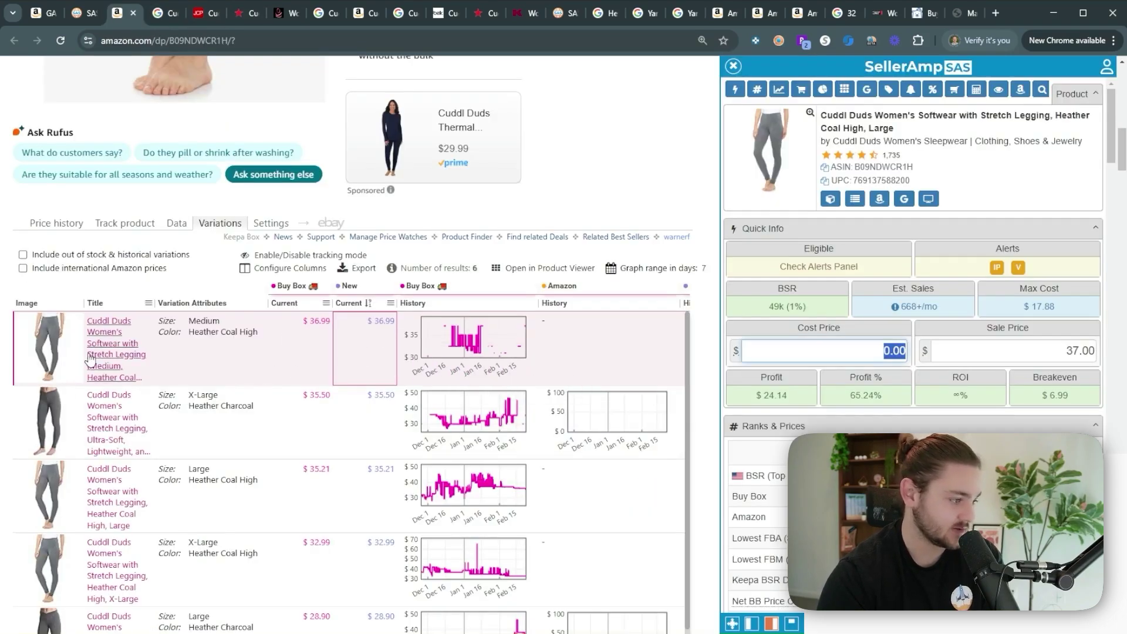
Step: Open the Medium Heather Coal High variation and enter a 17 cost price
{"action": "left_click", "coordinate": [103, 356]}
{"action": "scroll", "coordinate": [511, 345], "scroll_direction": "down", "scroll_amount": 3}
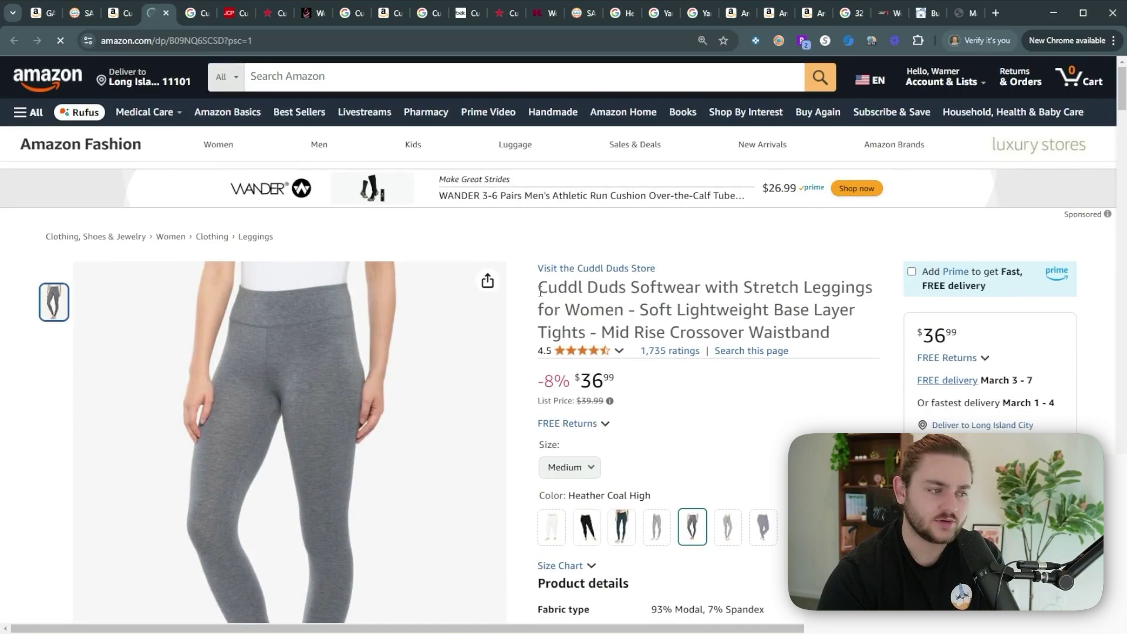
{"action": "left_click_drag", "start_coordinate": [540, 292], "coordinate": [874, 348]}
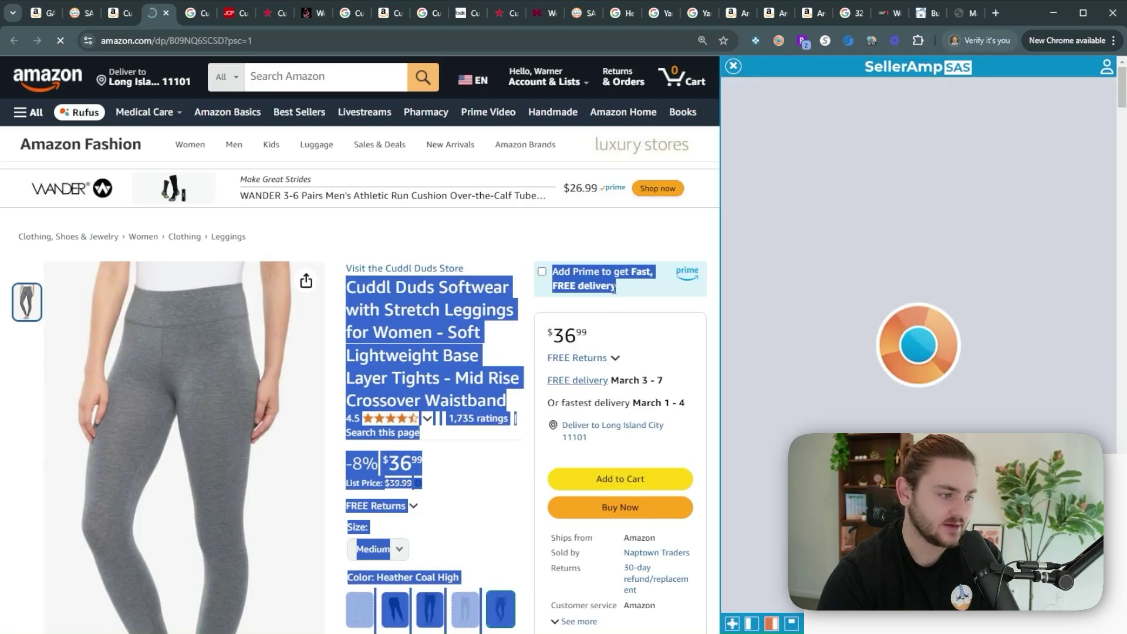
{"action": "left_click", "coordinate": [879, 350]}
{"action": "type", "text": "17"}
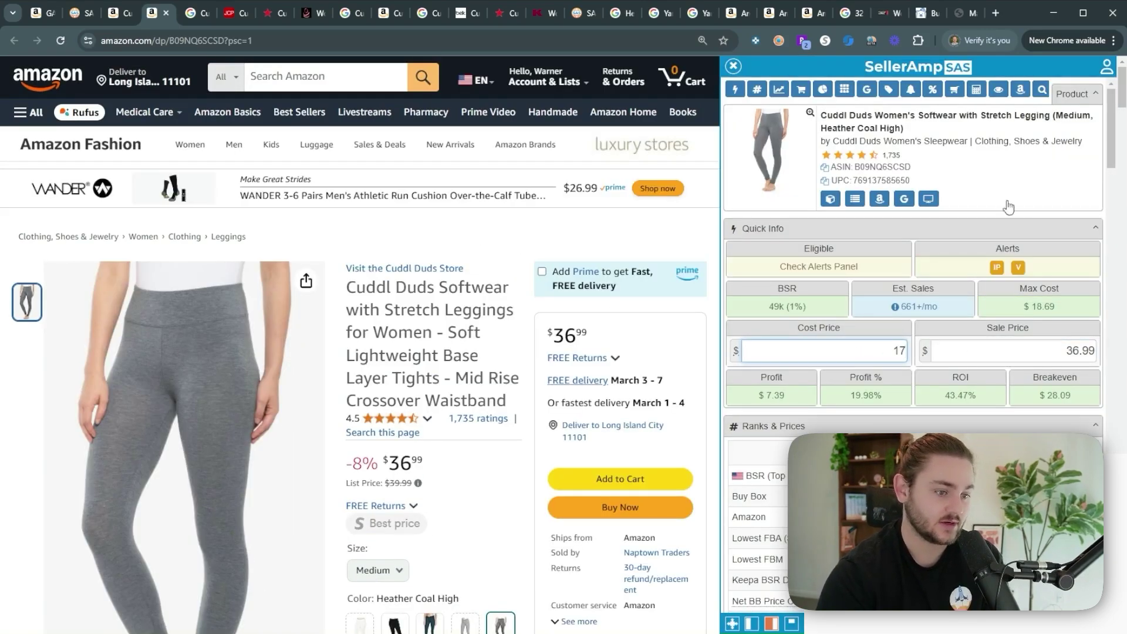
Step: Look up JCPenney's gift card discount on CardBear
{"action": "left_click", "coordinate": [938, 17]}
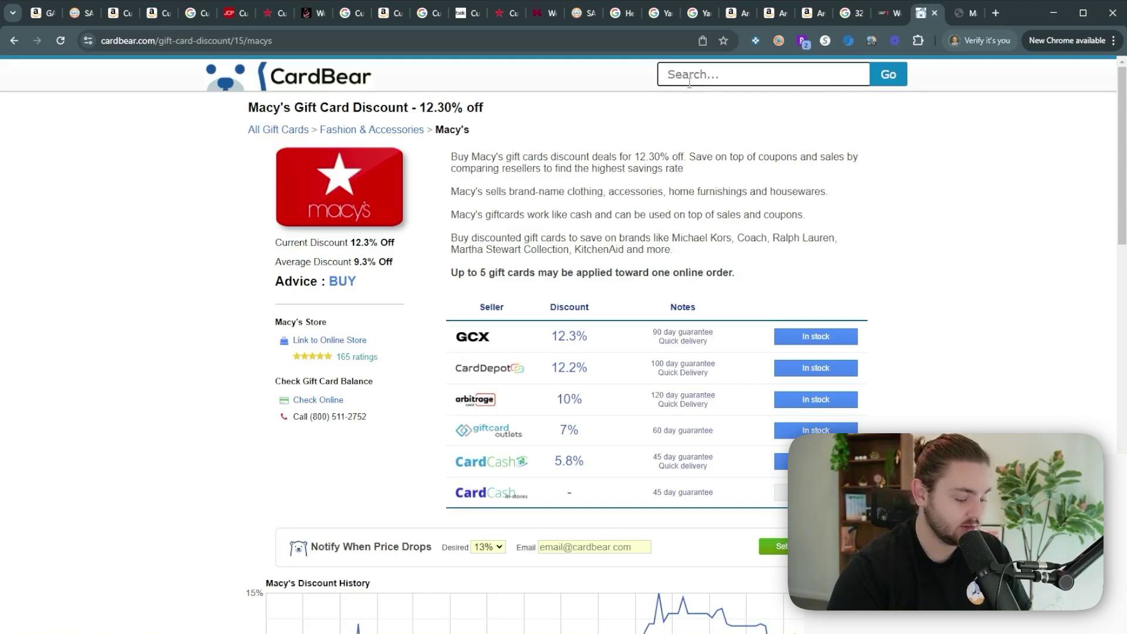
{"action": "type", "text": "jcpenn"}
{"action": "left_click", "coordinate": [757, 93]}
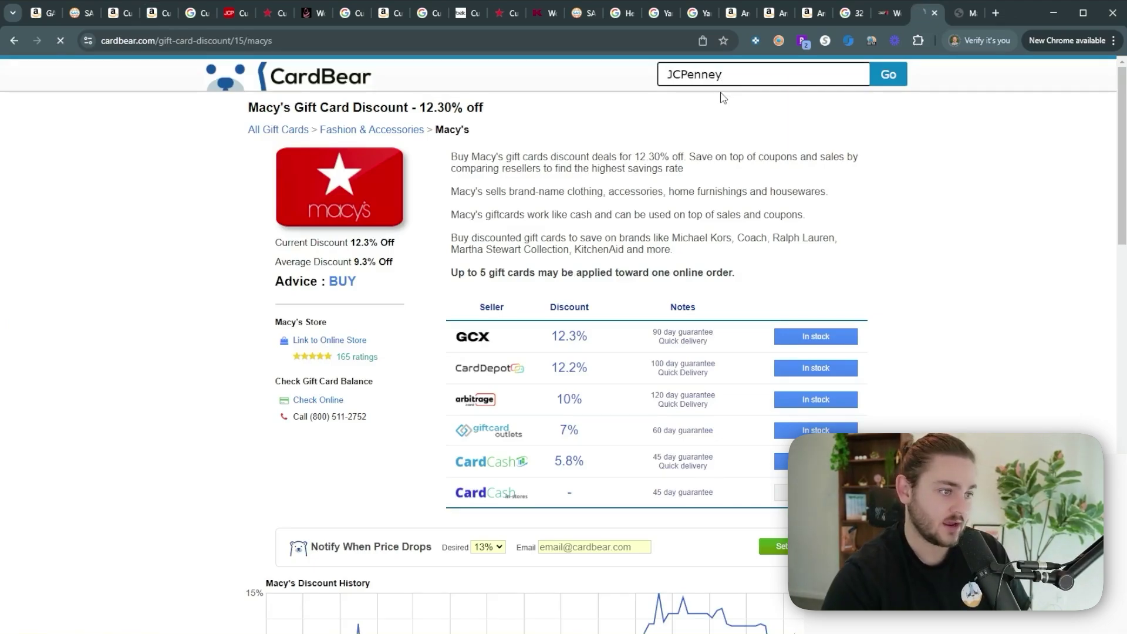
{"action": "scroll", "coordinate": [804, 421], "scroll_direction": "down", "scroll_amount": 1}
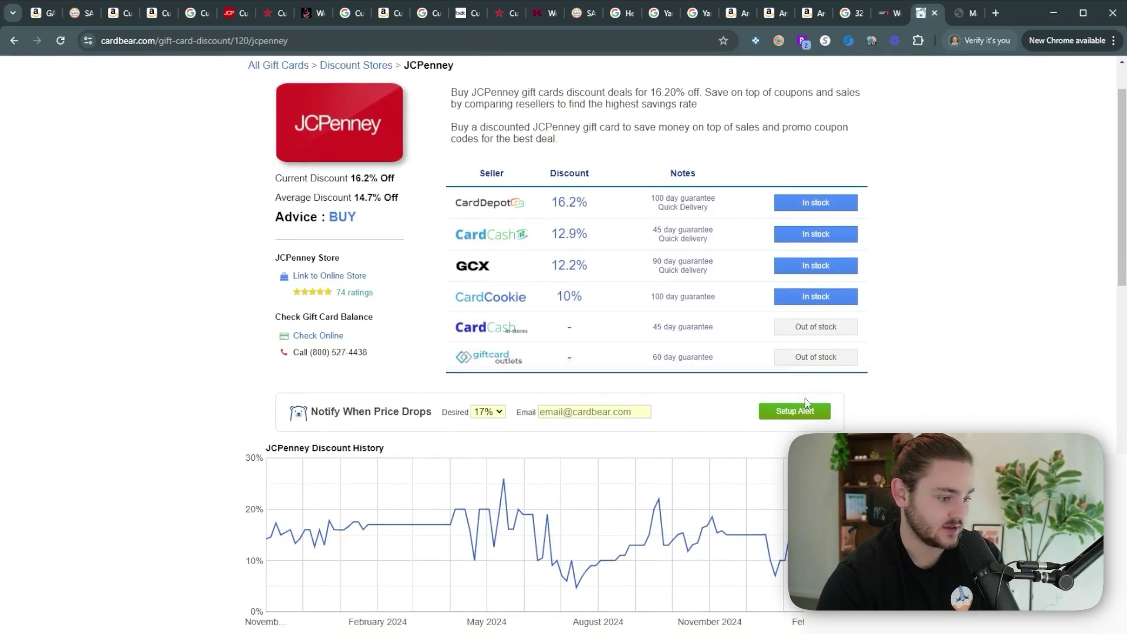
Step: Append -16% to the 17.00 cost, yielding 14.28 cost, $10.25 profit and 71.78% ROI
{"action": "left_click", "coordinate": [206, 15]}
{"action": "left_click", "coordinate": [159, 17]}
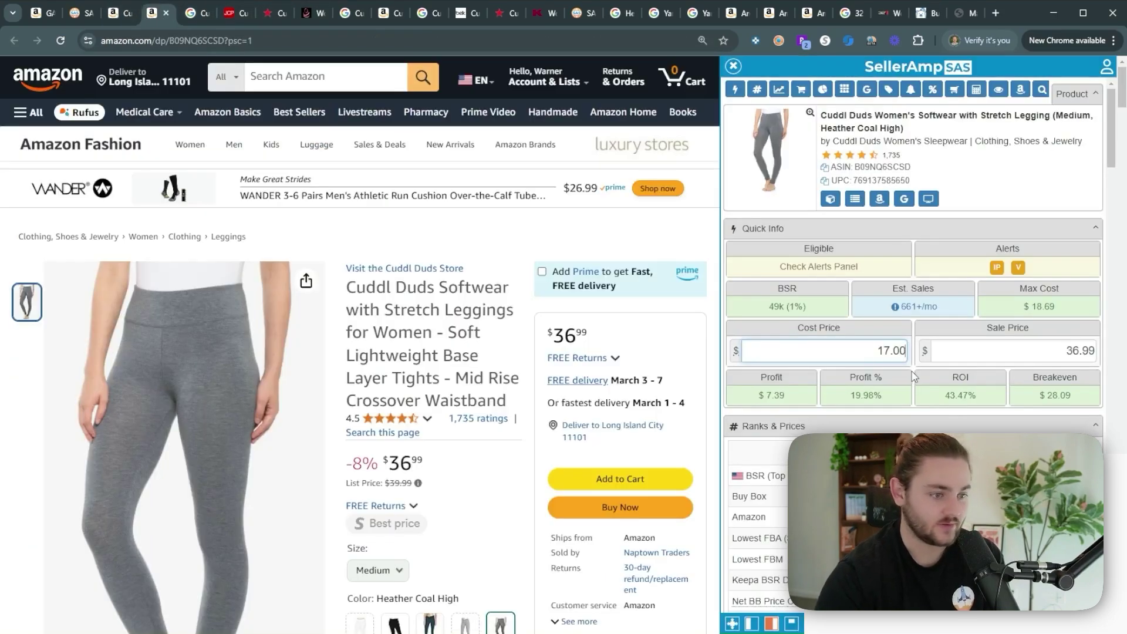
{"action": "type", "text": "-16"}
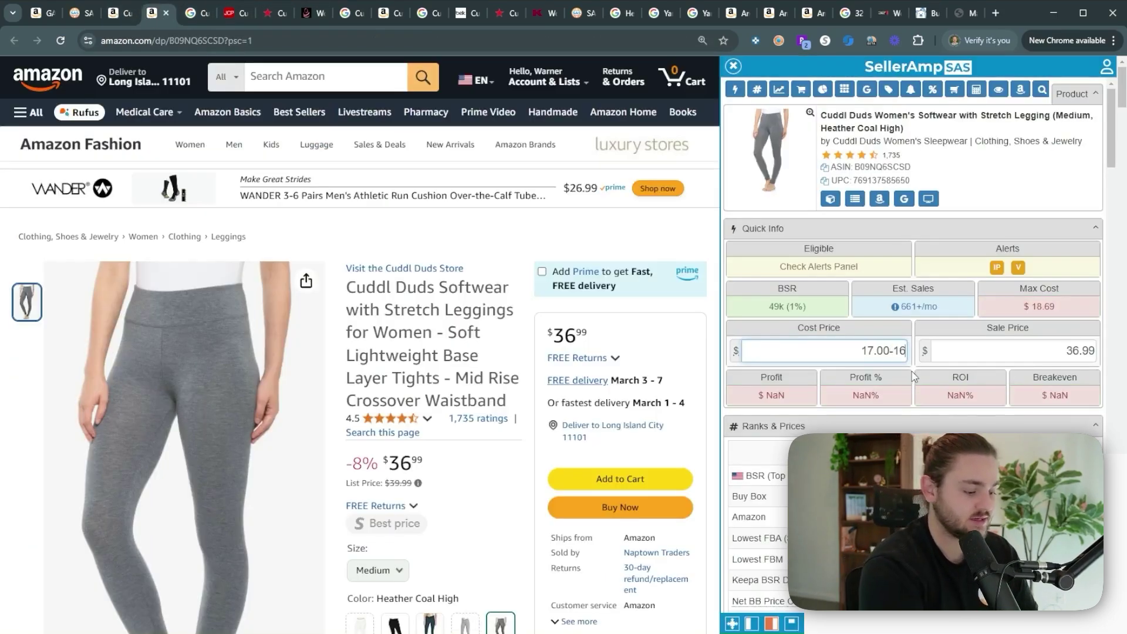
{"action": "type", "text": "%"}
{"action": "key", "text": "Return"}
{"action": "triple_click", "coordinate": [763, 396]}
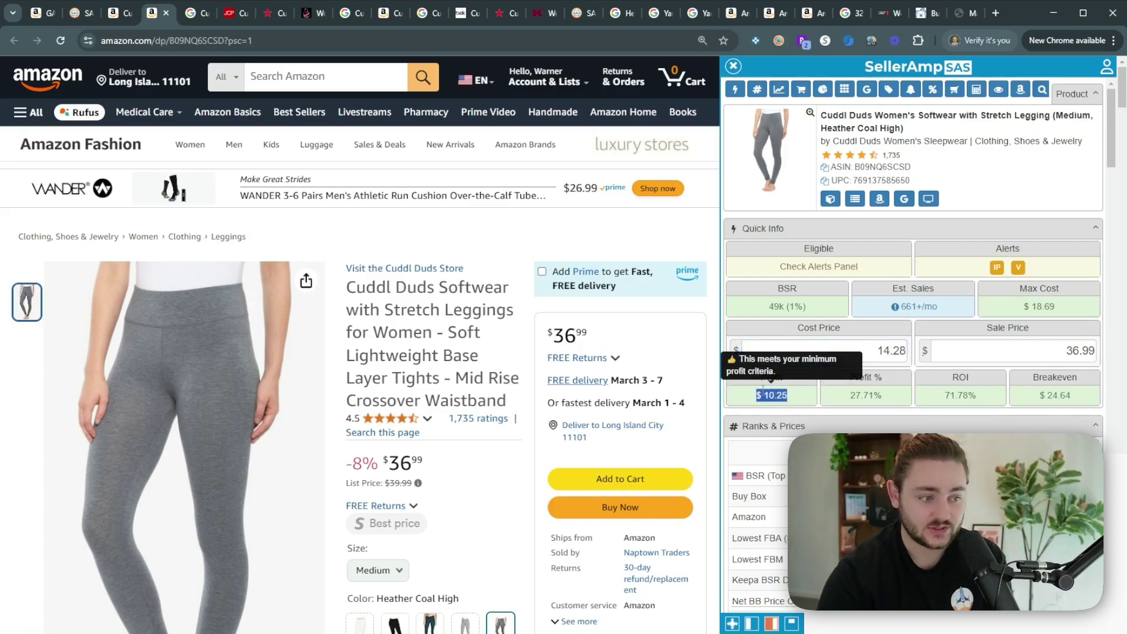
{"action": "left_click", "coordinate": [896, 309]}
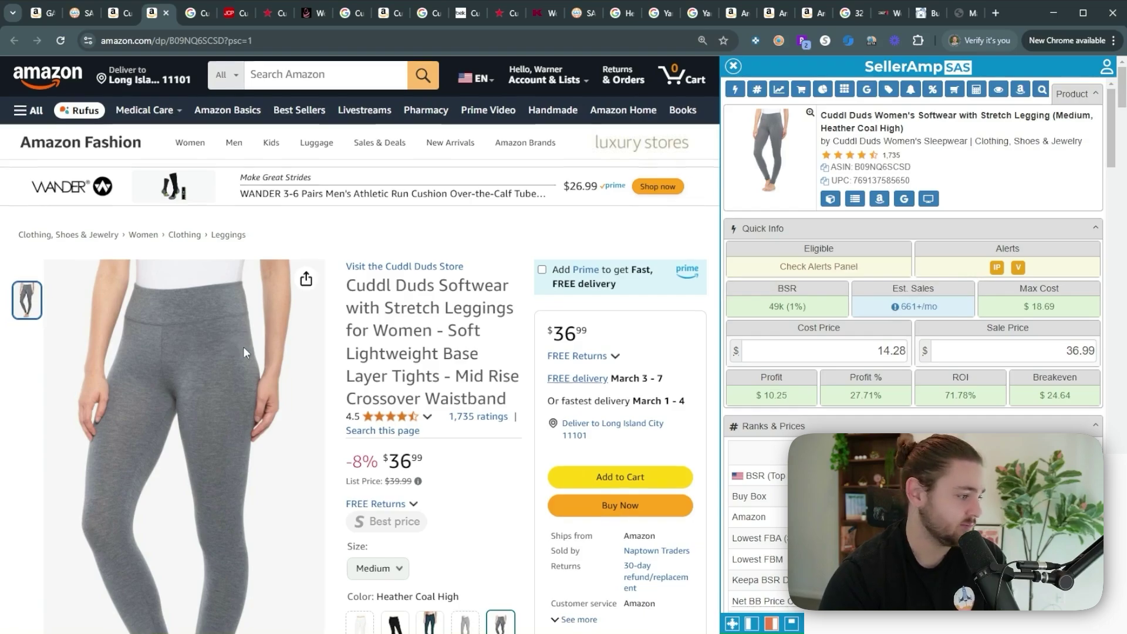
{"action": "left_click_drag", "start_coordinate": [925, 306], "coordinate": [697, 304]}
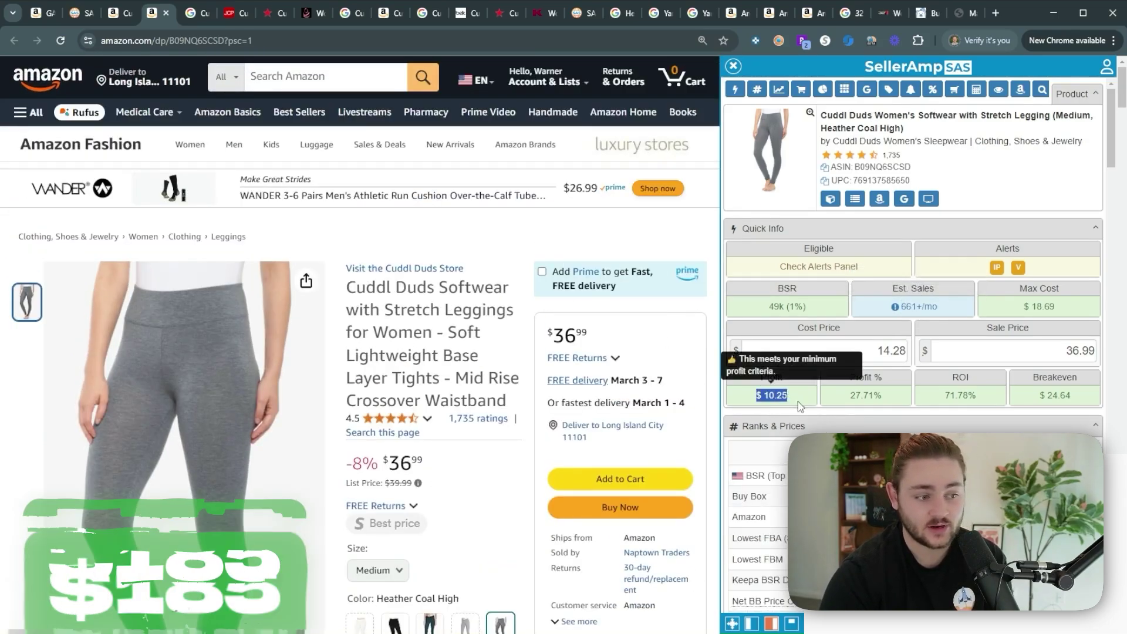
Step: Cycle through the JCPenney, Google and legging tabs, settling on the Large legging's Amazon listing
{"action": "left_click_drag", "start_coordinate": [799, 396], "coordinate": [493, 265]}
{"action": "key", "text": "ctrl+shift+Tab"}
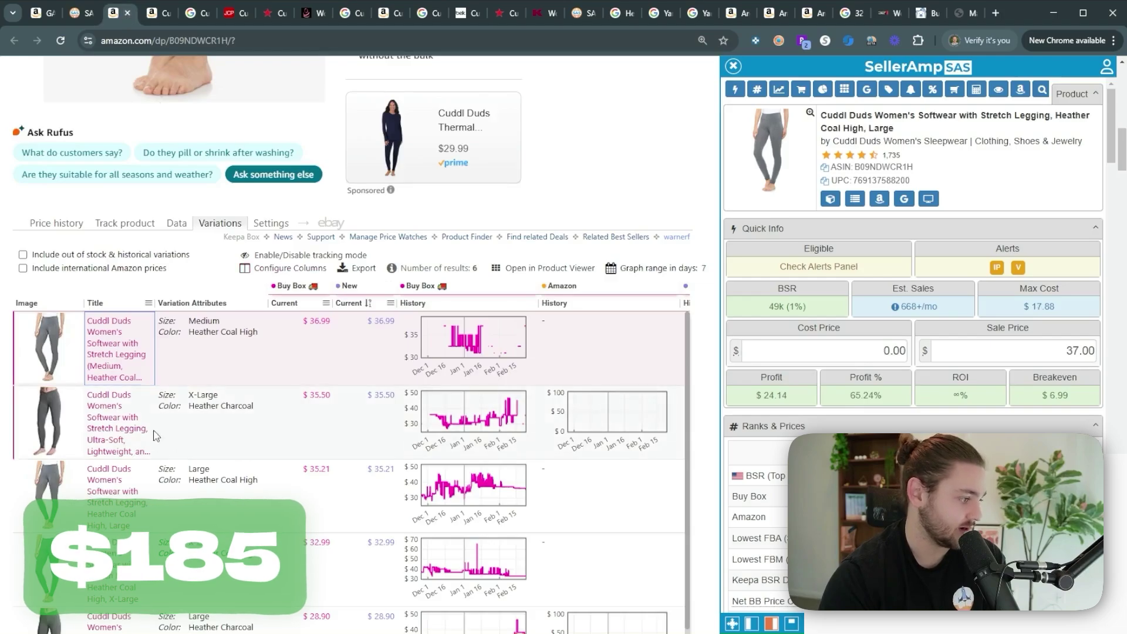
{"action": "key", "text": "ctrl+Tab"}
{"action": "key", "text": "ctrl+Tab"}
{"action": "key", "text": "ctrl+Tab"}
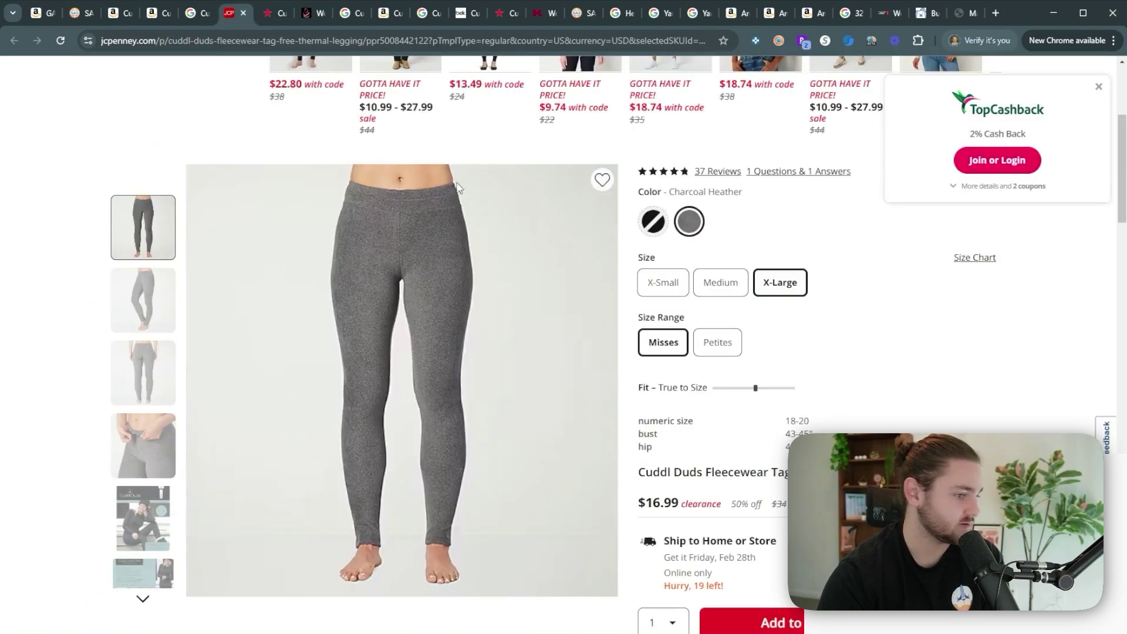
{"action": "left_click", "coordinate": [115, 17]}
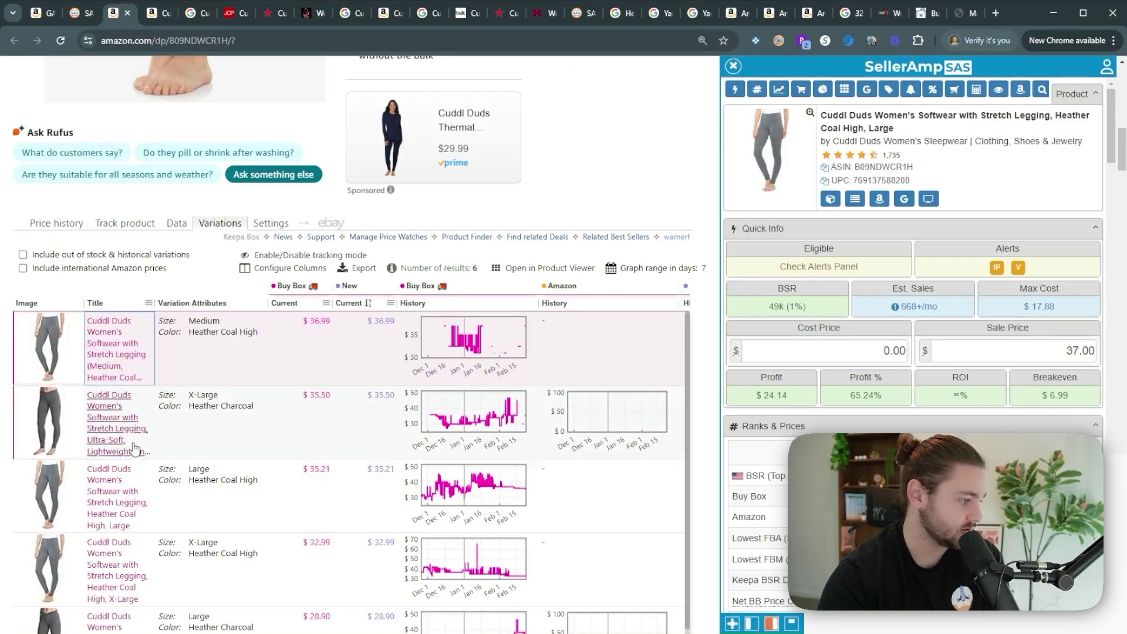
{"action": "key", "text": "ctrl+Tab"}
{"action": "key", "text": "ctrl+Tab"}
{"action": "left_click", "coordinate": [230, 16]}
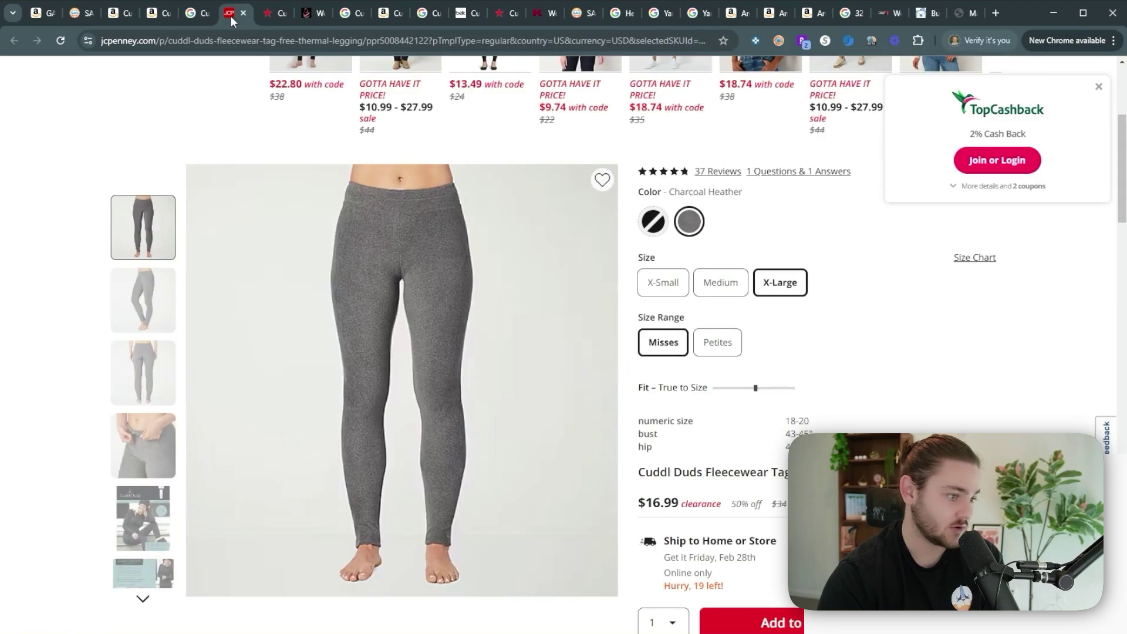
{"action": "left_click", "coordinate": [136, 18]}
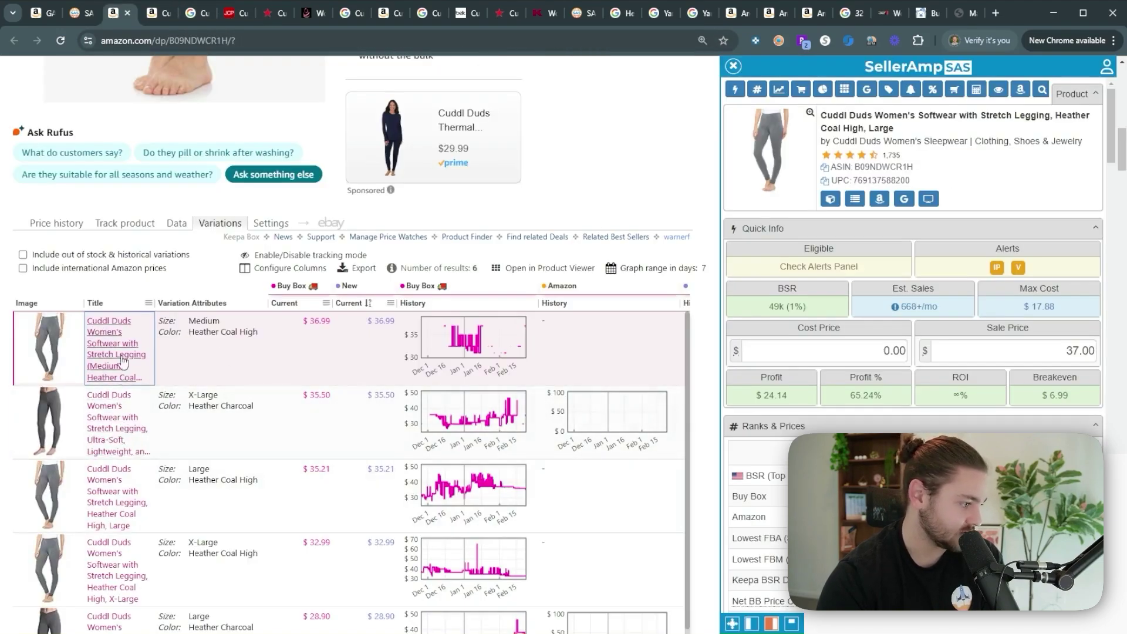
{"action": "scroll", "coordinate": [132, 464], "scroll_direction": "down", "scroll_amount": 1}
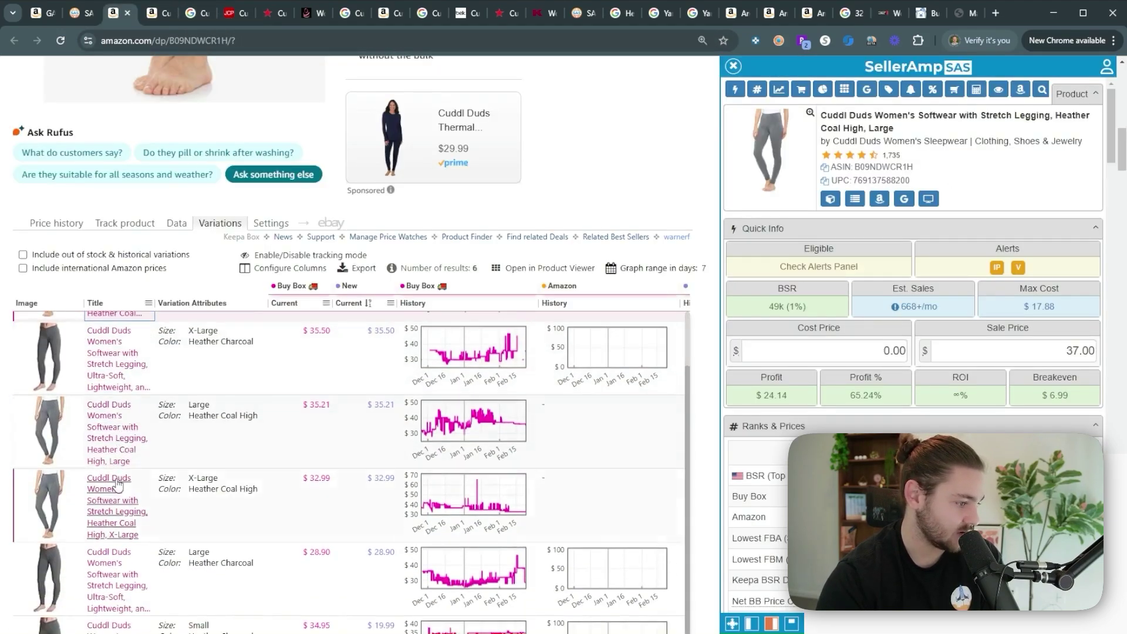
{"action": "scroll", "coordinate": [152, 504], "scroll_direction": "up", "scroll_amount": 1}
{"action": "scroll", "coordinate": [249, 528], "scroll_direction": "down", "scroll_amount": 1}
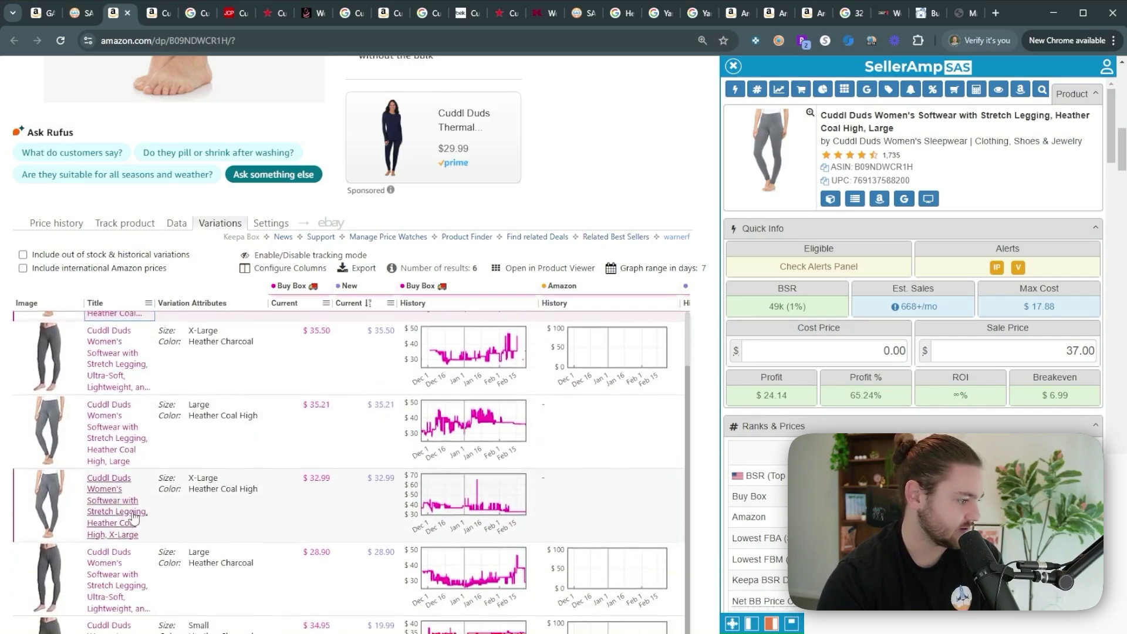
Step: Enter sale price 32 and cost 17*.87 (14.79), giving $4.46 profit and 30.16% ROI
{"action": "left_click", "coordinate": [1010, 358]}
{"action": "type", "text": "32"}
{"action": "left_click", "coordinate": [830, 358]}
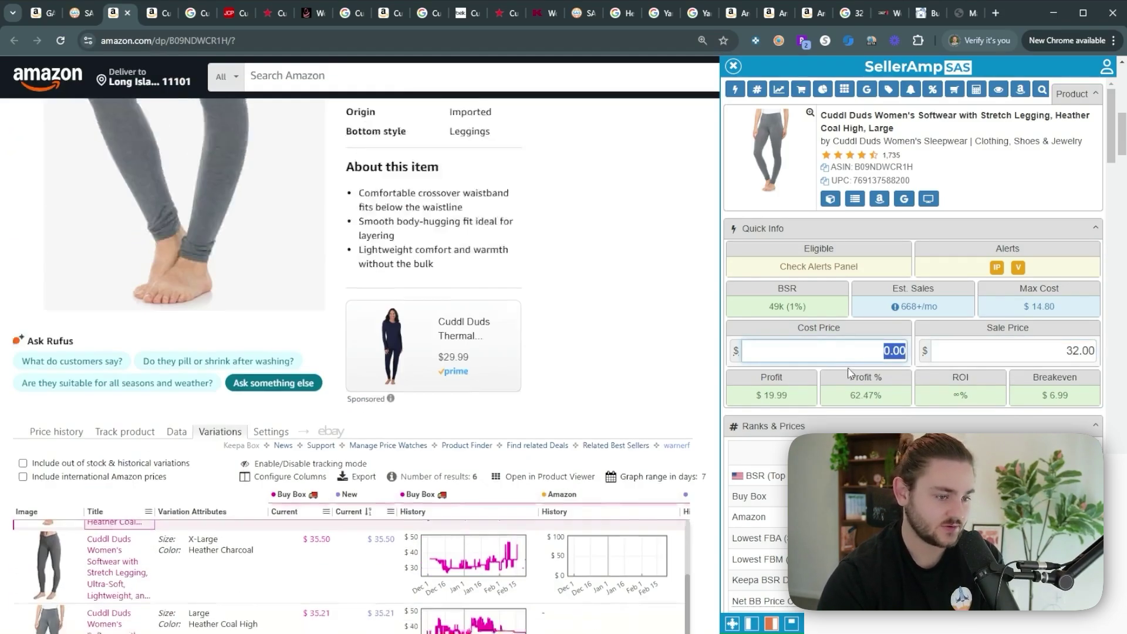
{"action": "type", "text": "17*."}
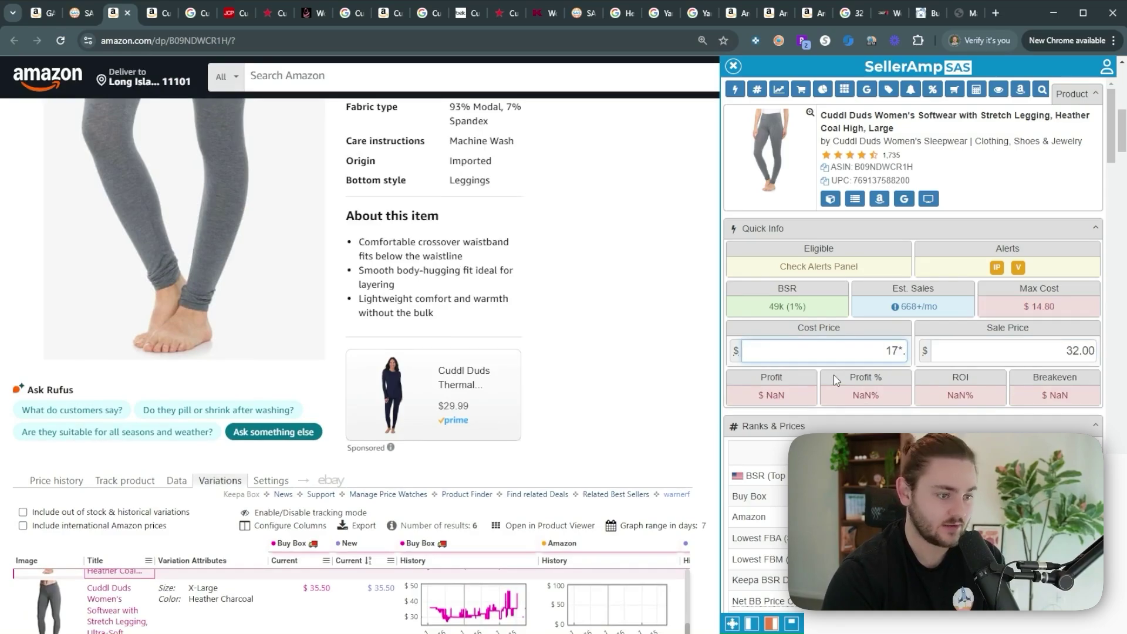
{"action": "type", "text": "87"}
{"action": "key", "text": "Return"}
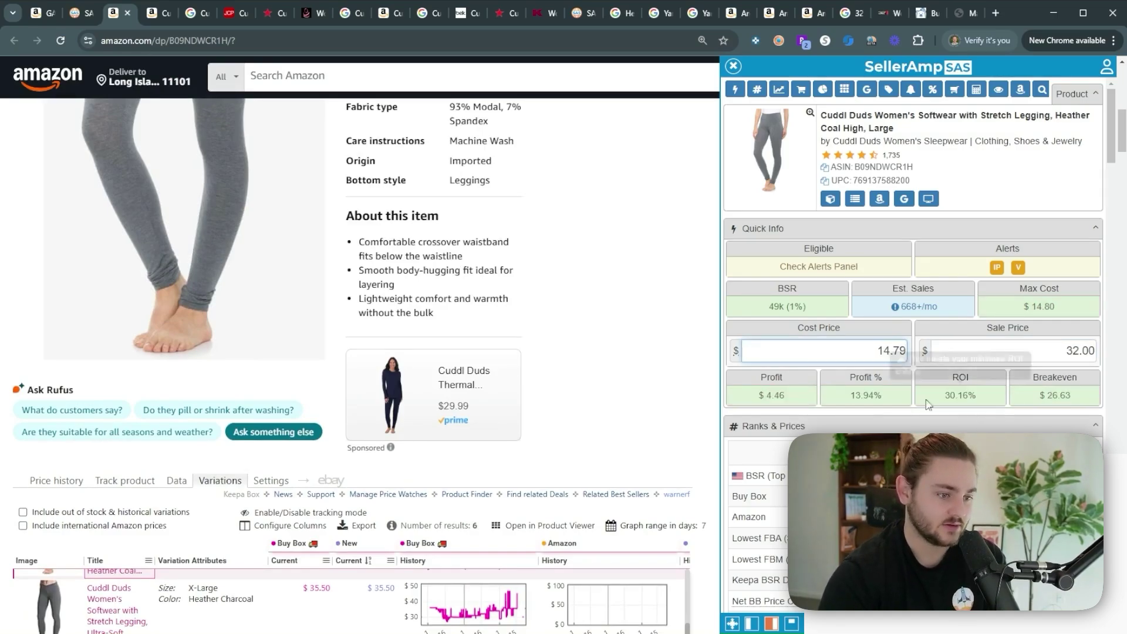
{"action": "scroll", "coordinate": [836, 381], "scroll_direction": "down", "scroll_amount": 4}
{"action": "scroll", "coordinate": [660, 415], "scroll_direction": "down", "scroll_amount": 4}
{"action": "scroll", "coordinate": [739, 430], "scroll_direction": "up", "scroll_amount": 4}
{"action": "scroll", "coordinate": [587, 417], "scroll_direction": "up", "scroll_amount": 4}
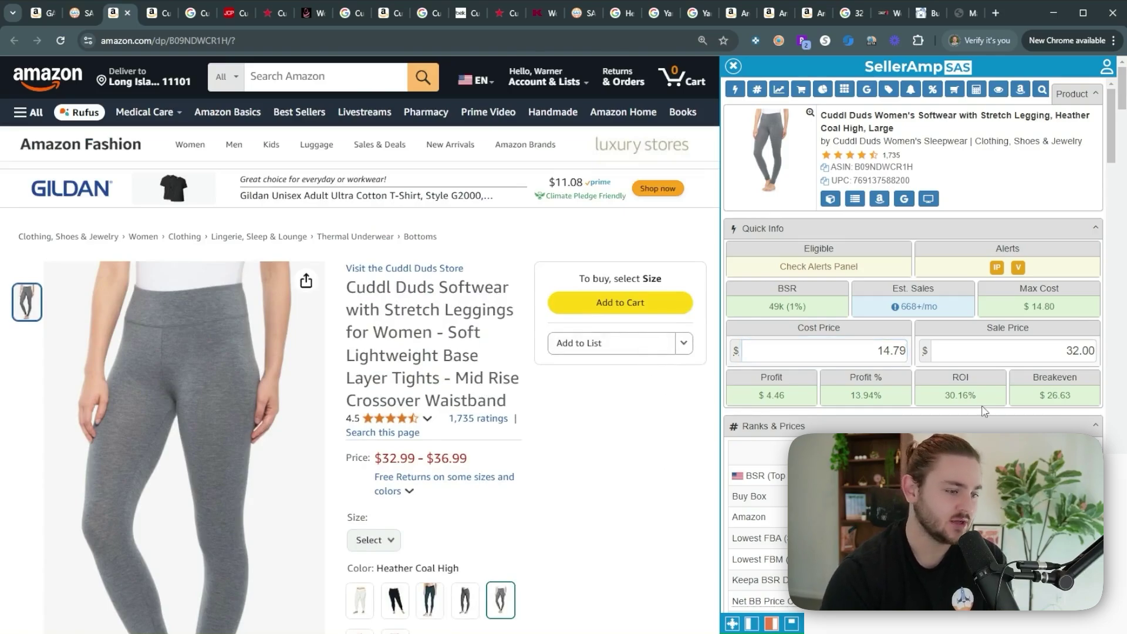
{"action": "left_click_drag", "start_coordinate": [979, 395], "coordinate": [943, 395]}
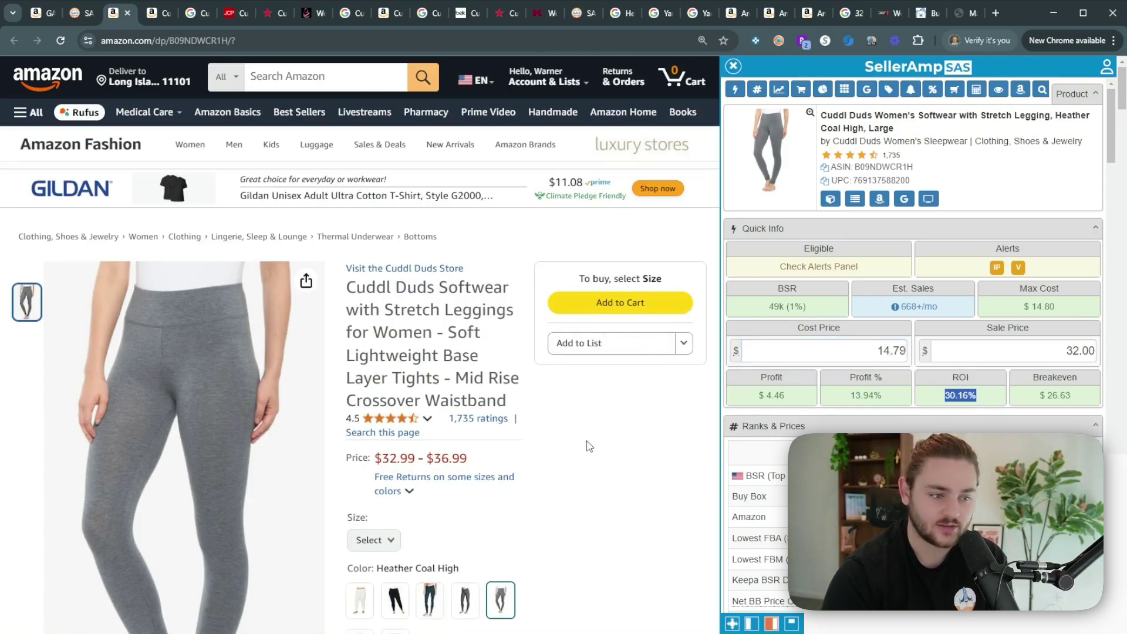
Step: Scroll the SAS lookup results and start a Google search for the Jockey boxer brief 3-pack
{"action": "left_click", "coordinate": [89, 14]}
{"action": "scroll", "coordinate": [481, 334], "scroll_direction": "down", "scroll_amount": 5}
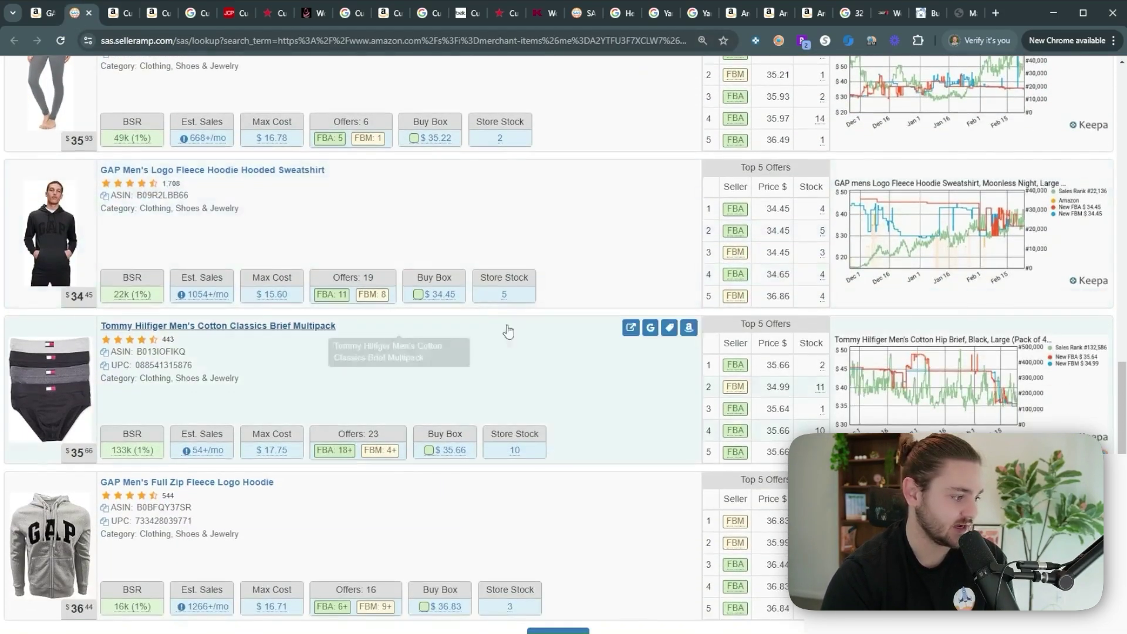
{"action": "scroll", "coordinate": [522, 331], "scroll_direction": "down", "scroll_amount": 1}
{"action": "scroll", "coordinate": [599, 443], "scroll_direction": "down", "scroll_amount": 8}
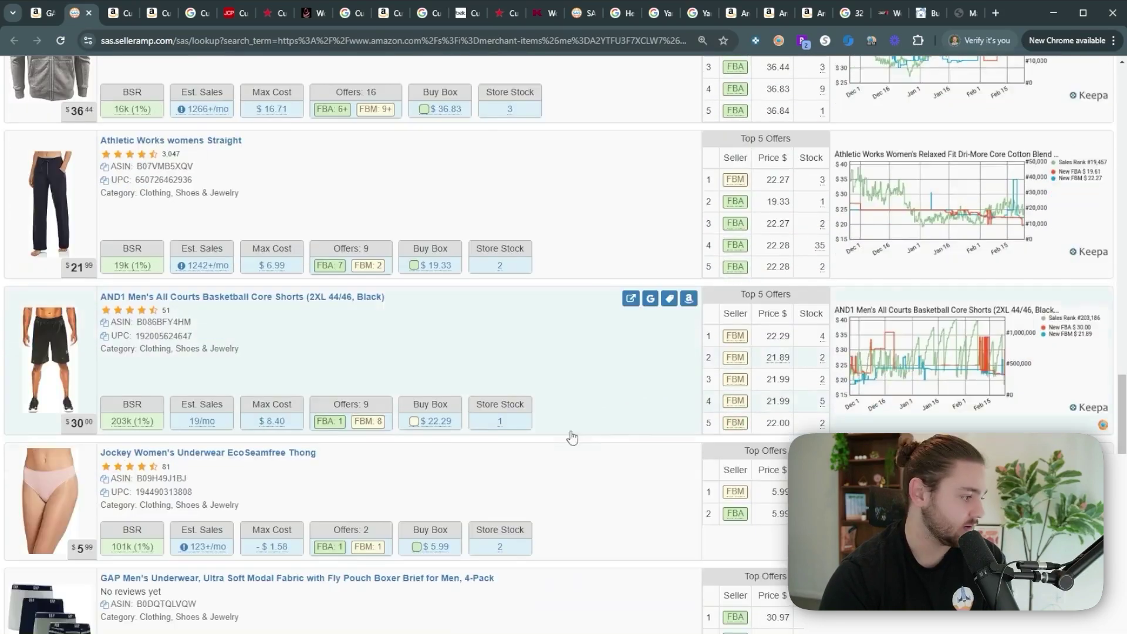
{"action": "scroll", "coordinate": [605, 436], "scroll_direction": "down", "scroll_amount": 7}
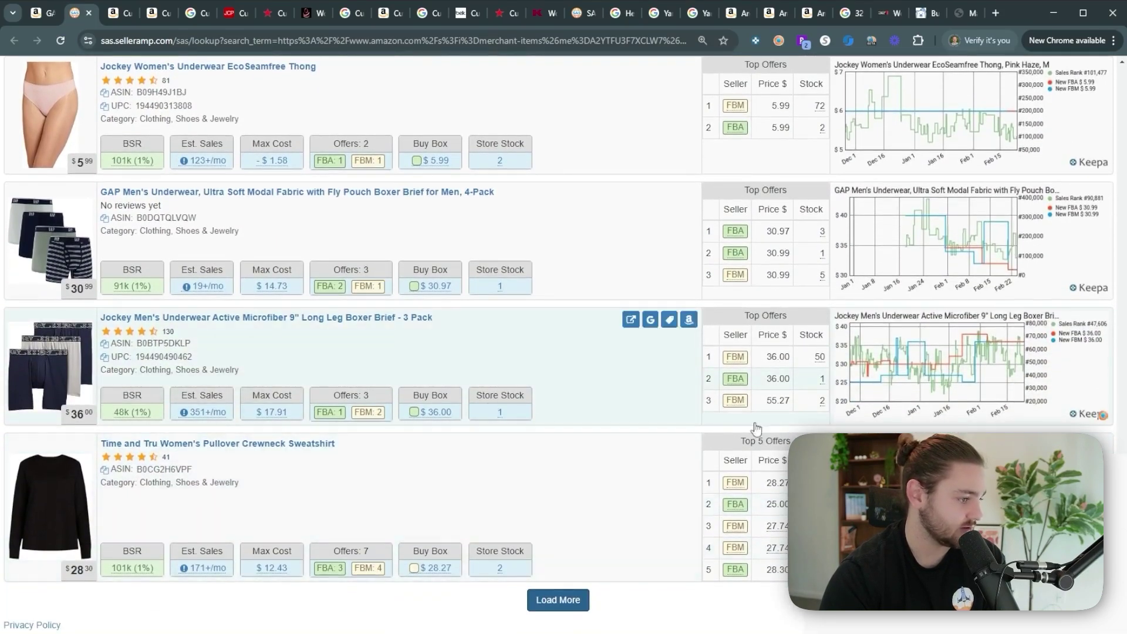
{"action": "left_click", "coordinate": [650, 320]}
{"action": "scroll", "coordinate": [504, 600], "scroll_direction": "down", "scroll_amount": 1}
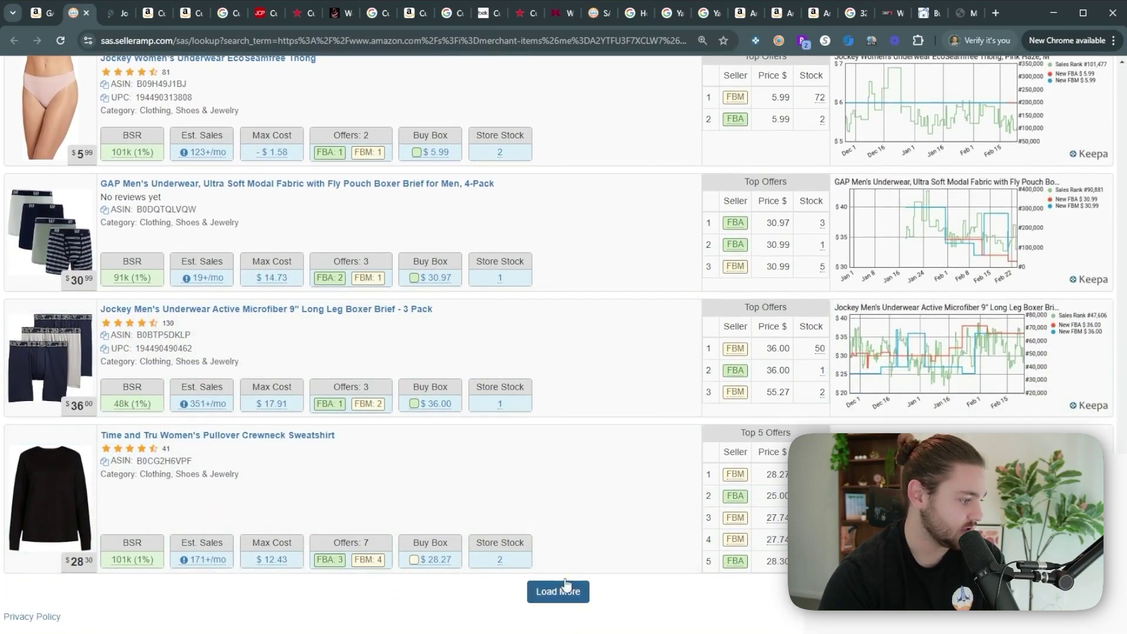
Step: Launch a Google search and the Amazon page for the Time and Tru sweatshirt
{"action": "left_click", "coordinate": [650, 435]}
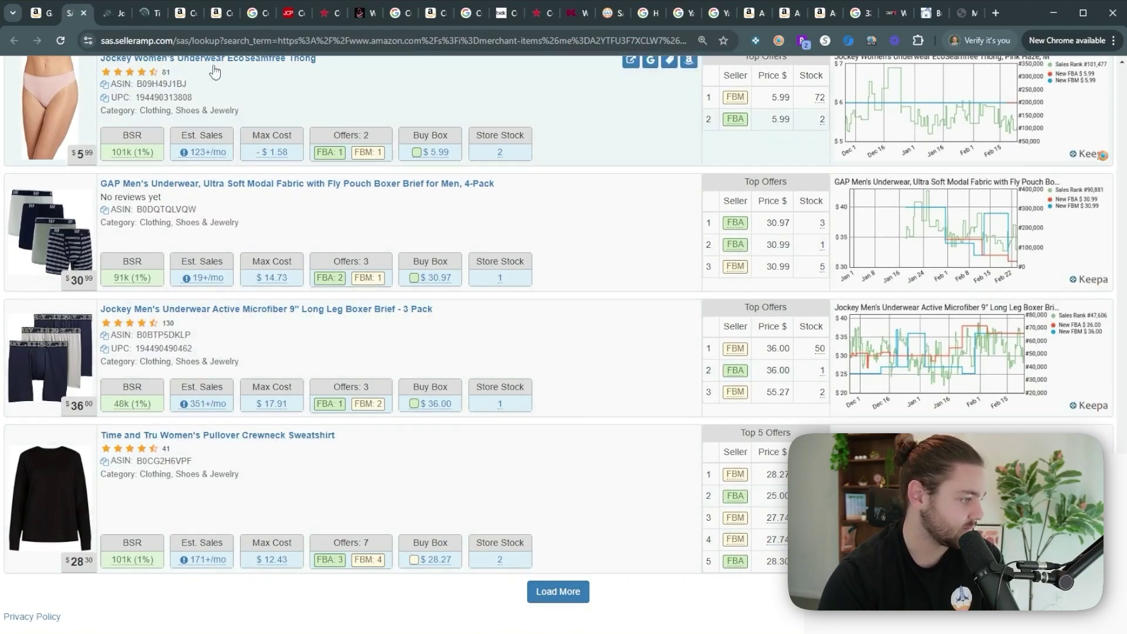
{"action": "left_click", "coordinate": [148, 13]}
{"action": "left_click", "coordinate": [118, 13]}
{"action": "left_click", "coordinate": [70, 13]}
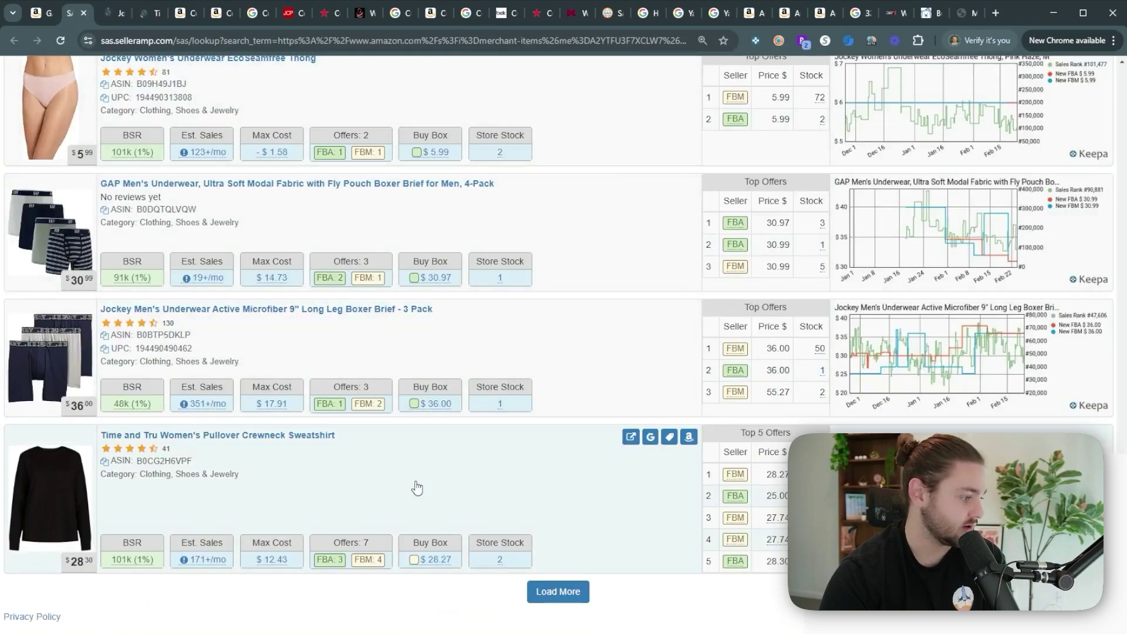
{"action": "left_click", "coordinate": [689, 437]}
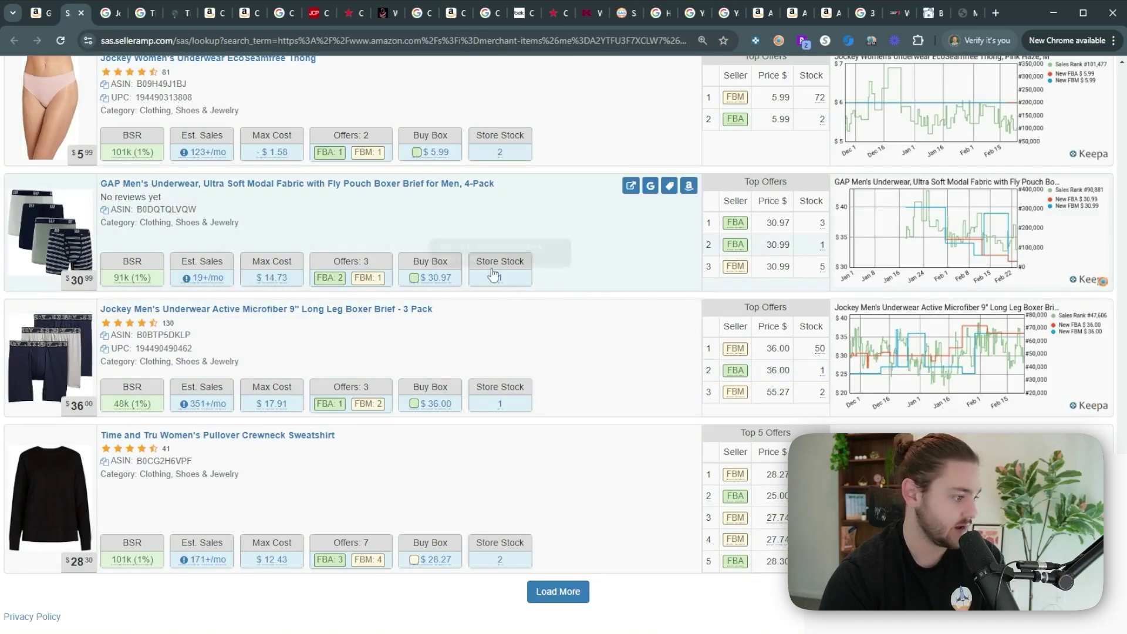
Step: Compare the Jockey boxer briefs' Google prices against the Jockey.com offer
{"action": "left_click", "coordinate": [119, 14]}
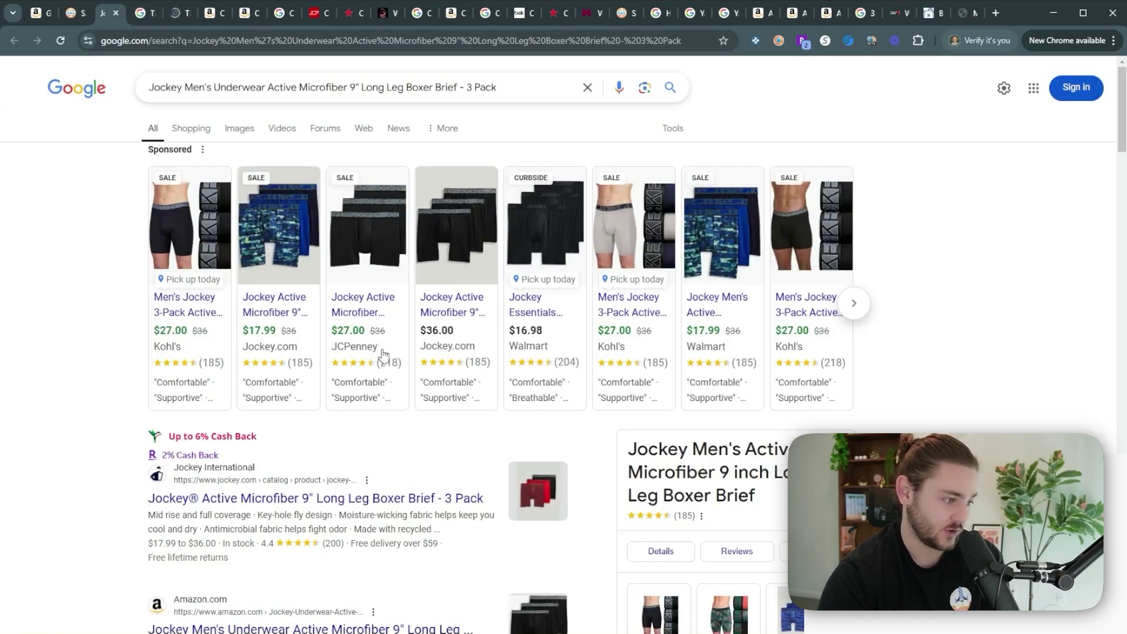
{"action": "scroll", "coordinate": [383, 356], "scroll_direction": "down", "scroll_amount": 8}
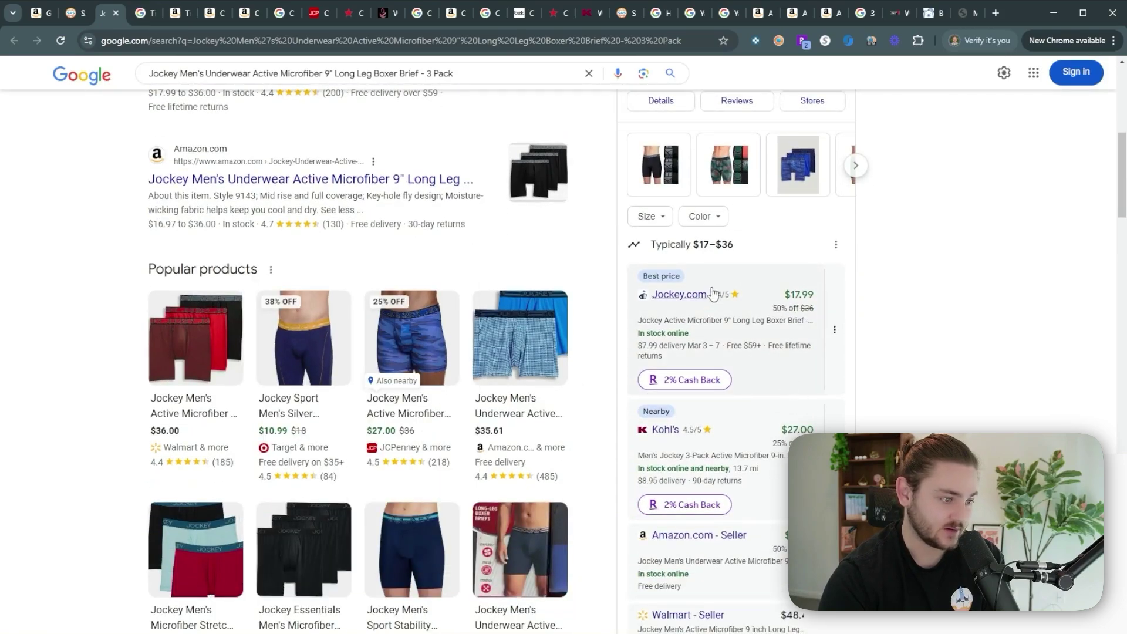
{"action": "left_click", "coordinate": [713, 294]}
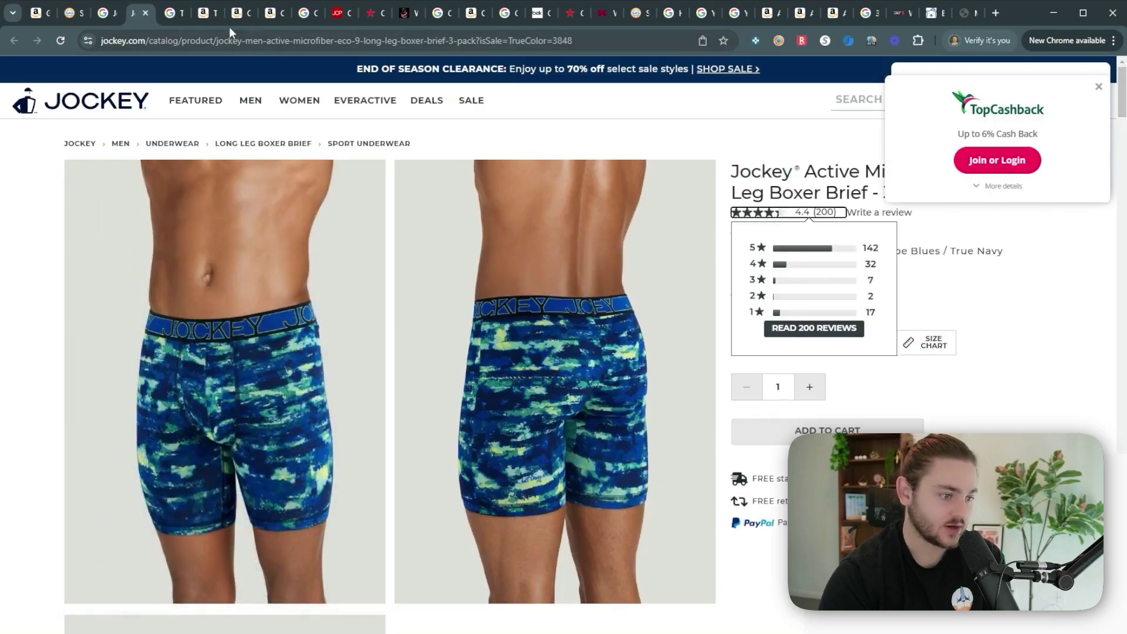
{"action": "left_click", "coordinate": [114, 14]}
{"action": "scroll", "coordinate": [176, 166], "scroll_direction": "up", "scroll_amount": 5}
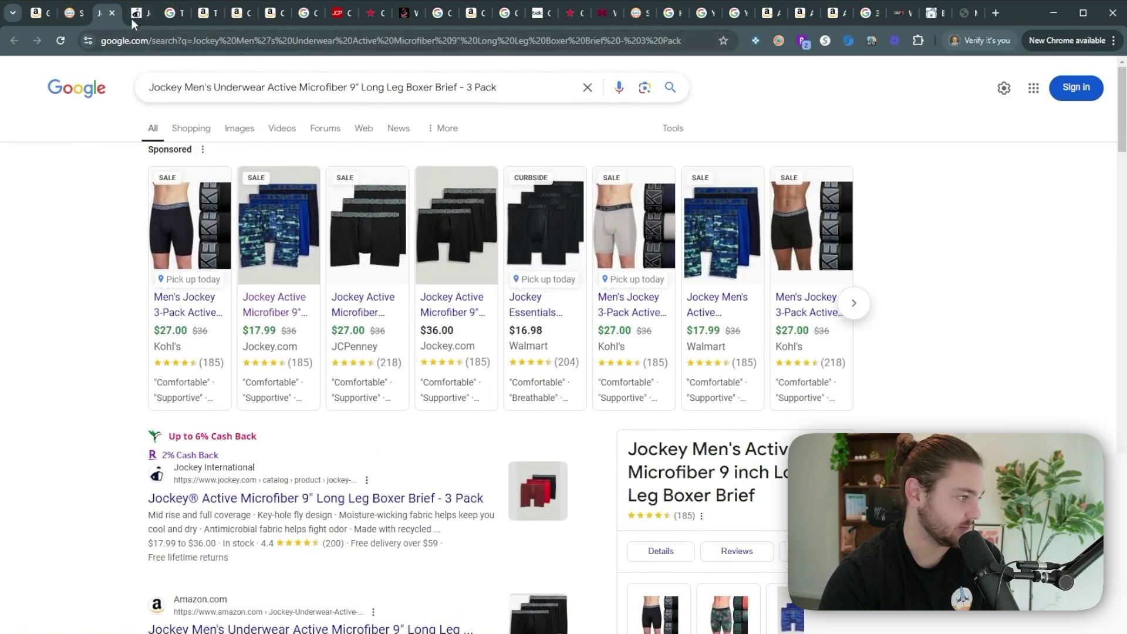
Step: Open the $12.98 Walmart Time and Tru sweatshirt result in a new tab
{"action": "left_click", "coordinate": [144, 14]}
{"action": "left_click", "coordinate": [168, 16]}
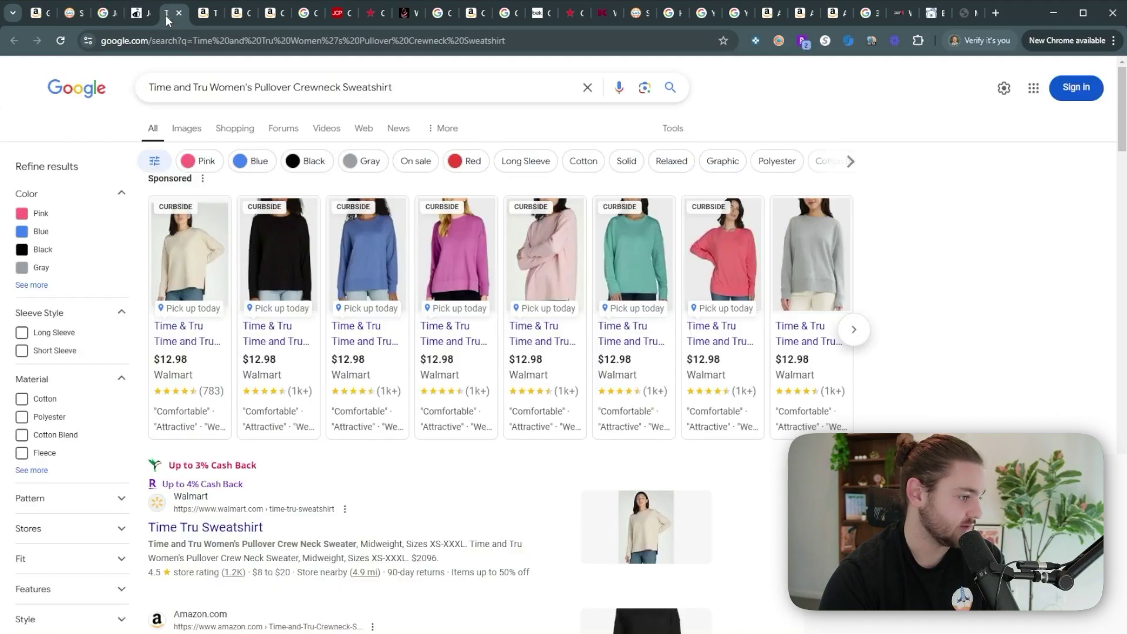
{"action": "middle_click", "coordinate": [282, 346]}
{"action": "key", "text": "ctrl+shift+Tab"}
{"action": "key", "text": "ctrl+shift+Tab"}
{"action": "key", "text": "ctrl+shift+Tab"}
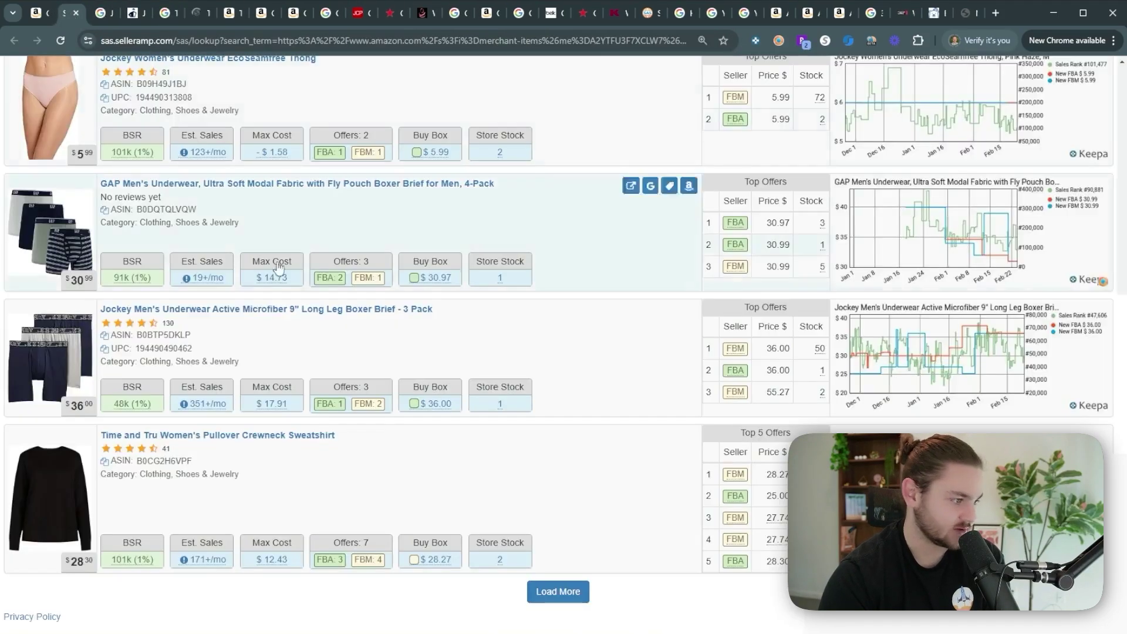
Step: Inspect Keepa offers and set the sweatshirt's sale price to 25.00 for $14.08 profit
{"action": "left_click", "coordinate": [227, 15]}
{"action": "scroll", "coordinate": [386, 353], "scroll_direction": "down", "scroll_amount": 20}
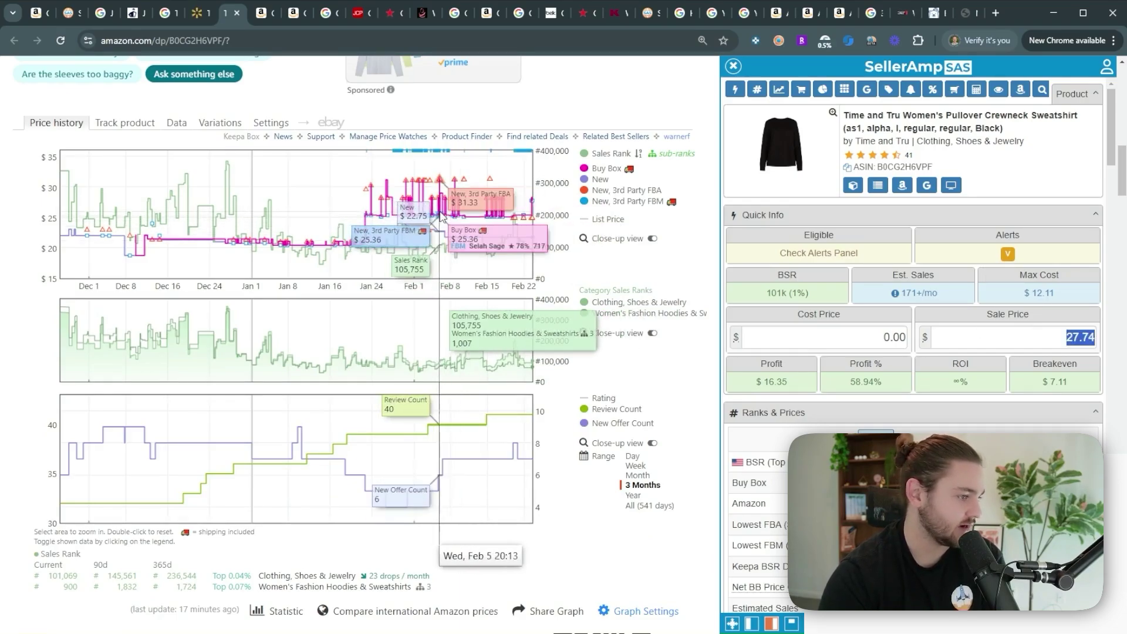
{"action": "left_click", "coordinate": [470, 216]}
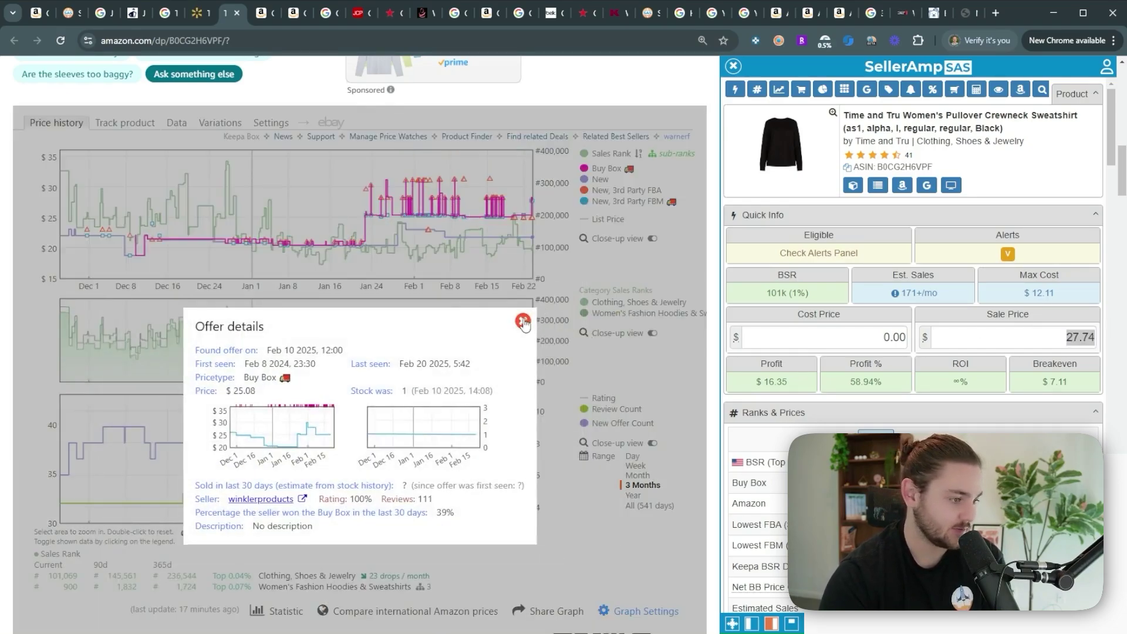
{"action": "left_click", "coordinate": [522, 321]}
{"action": "left_click", "coordinate": [969, 337]}
{"action": "type", "text": "25"}
{"action": "key", "text": "shift+Tab"}
Step: Close the Cuddl Duds tab, review the Walmart listing, and show the sweatshirt's Keepa variations
{"action": "left_click", "coordinate": [264, 22]}
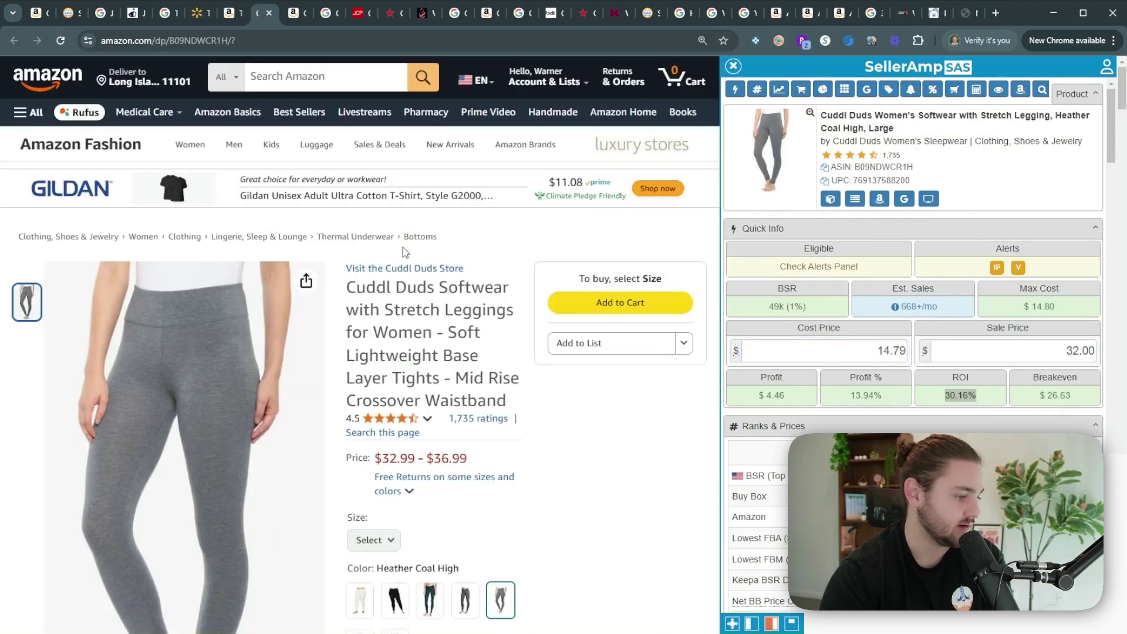
{"action": "left_click", "coordinate": [269, 13]}
{"action": "left_click", "coordinate": [201, 15]}
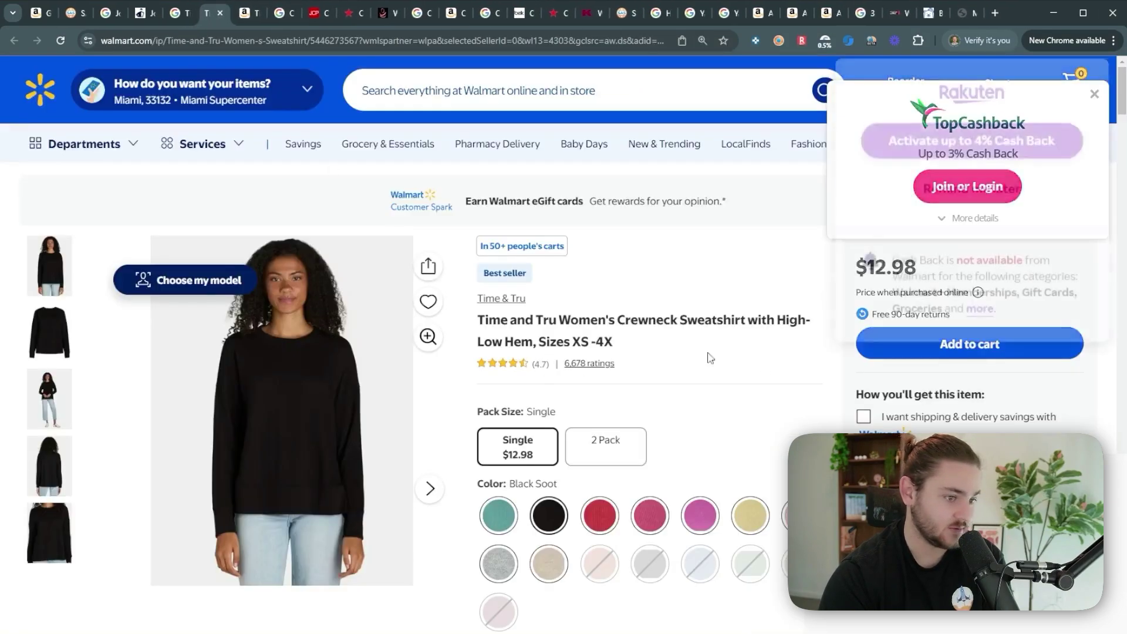
{"action": "scroll", "coordinate": [608, 343], "scroll_direction": "down", "scroll_amount": 5}
{"action": "scroll", "coordinate": [493, 264], "scroll_direction": "up", "scroll_amount": 3}
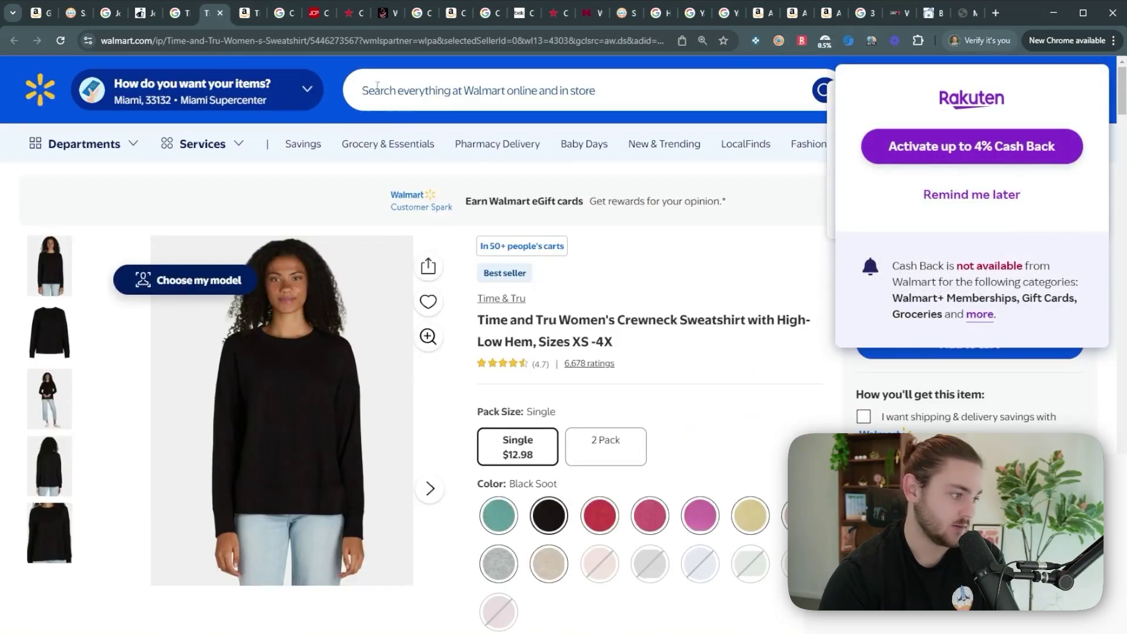
{"action": "left_click", "coordinate": [251, 19]}
{"action": "left_click", "coordinate": [220, 122]}
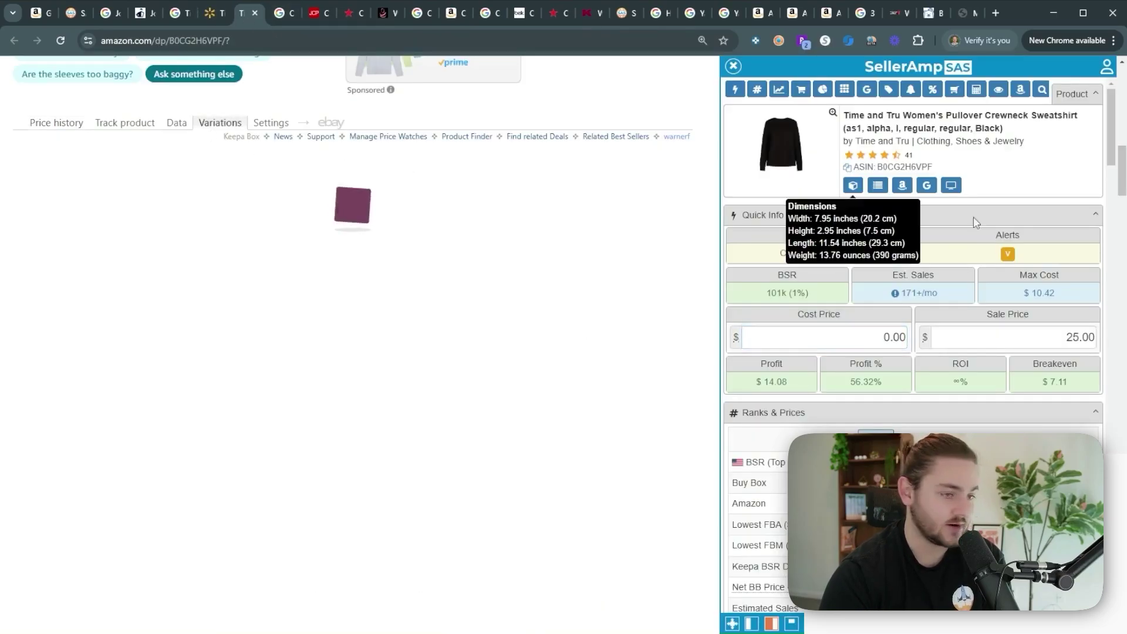
Step: Search CardBear for 'walm' and open the Walmart gift card discount page
{"action": "left_click", "coordinate": [933, 13]}
{"action": "scroll", "coordinate": [763, 65], "scroll_direction": "up", "scroll_amount": 1}
{"action": "left_click", "coordinate": [764, 65]}
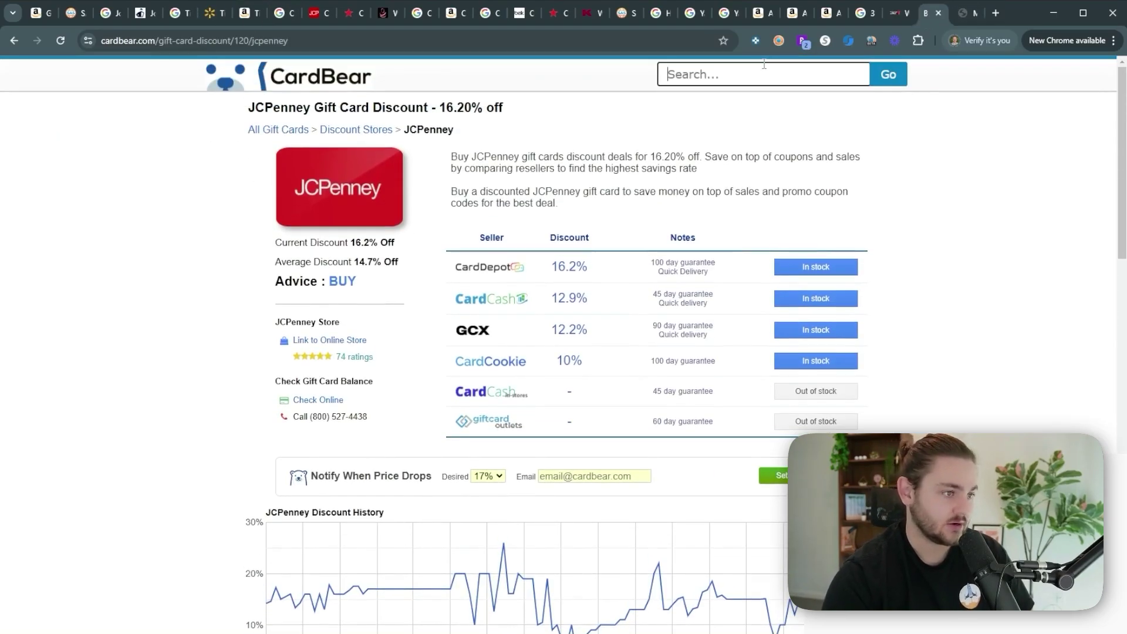
{"action": "type", "text": "walm"}
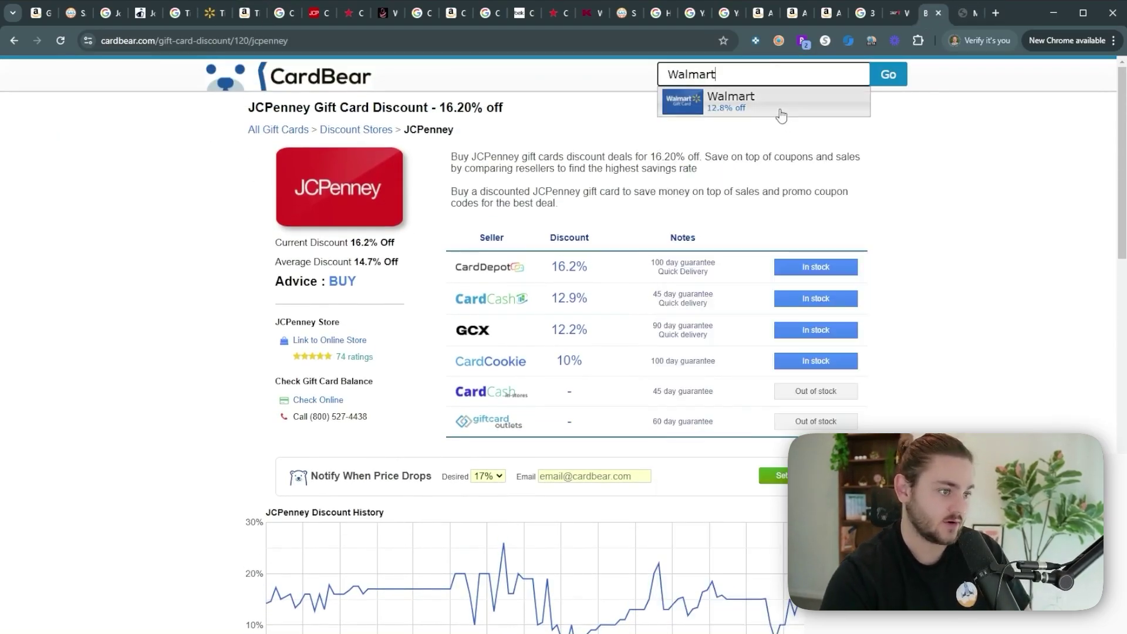
{"action": "left_click", "coordinate": [781, 114]}
Step: Review the Walmart gift card discounts (GCX at 12.8% off), then return to the Time and Tru Google results
{"action": "scroll", "coordinate": [562, 320], "scroll_direction": "down", "scroll_amount": 7}
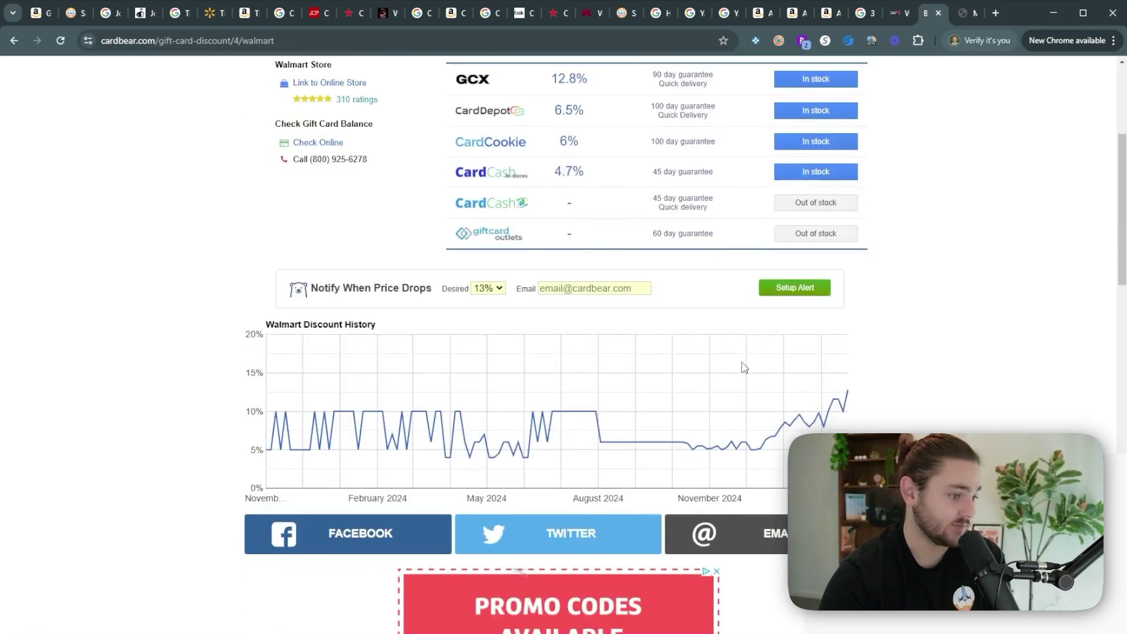
{"action": "scroll", "coordinate": [505, 418], "scroll_direction": "up", "scroll_amount": 3}
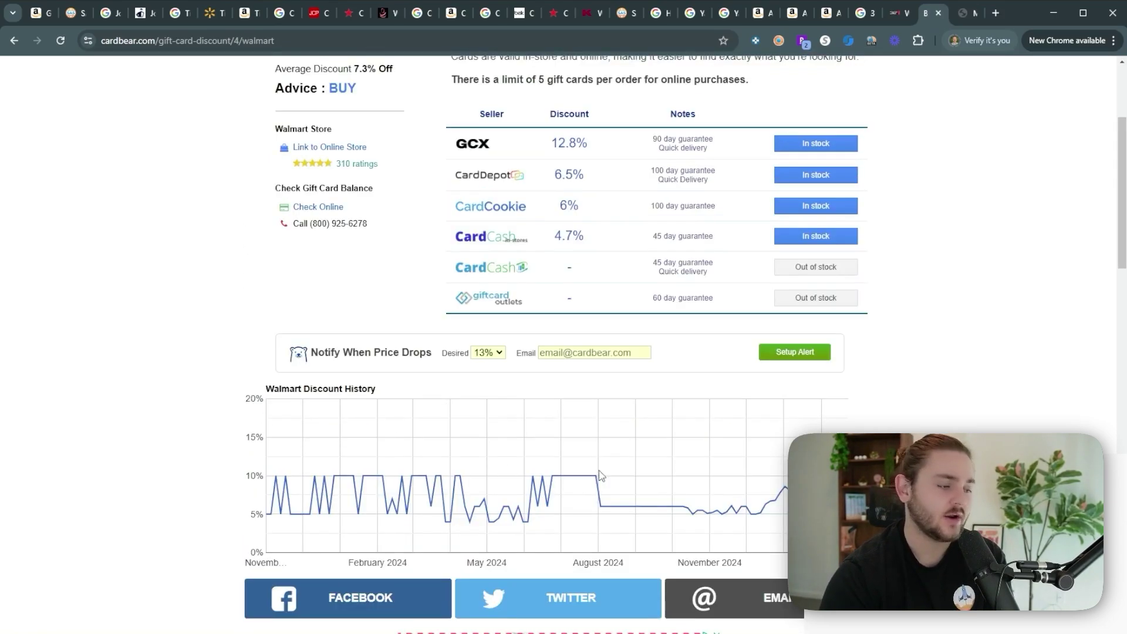
{"action": "scroll", "coordinate": [281, 392], "scroll_direction": "down", "scroll_amount": 1}
{"action": "scroll", "coordinate": [536, 432], "scroll_direction": "up", "scroll_amount": 3}
{"action": "scroll", "coordinate": [843, 358], "scroll_direction": "down", "scroll_amount": 4}
{"action": "scroll", "coordinate": [636, 322], "scroll_direction": "up", "scroll_amount": 7}
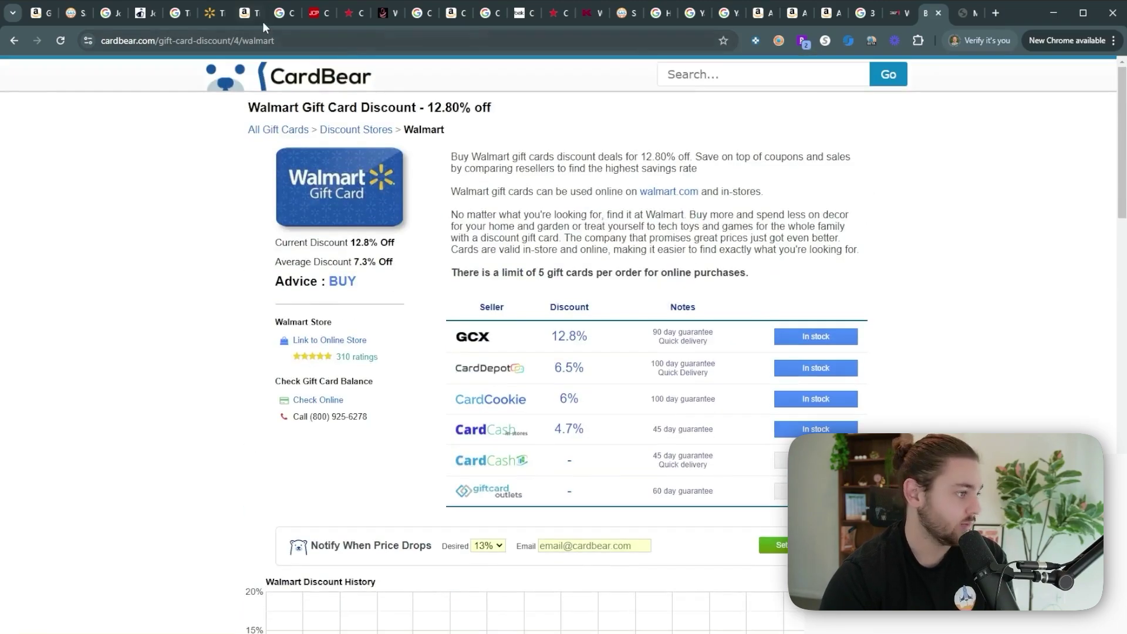
{"action": "left_click", "coordinate": [258, 17]}
{"action": "left_click", "coordinate": [175, 18]}
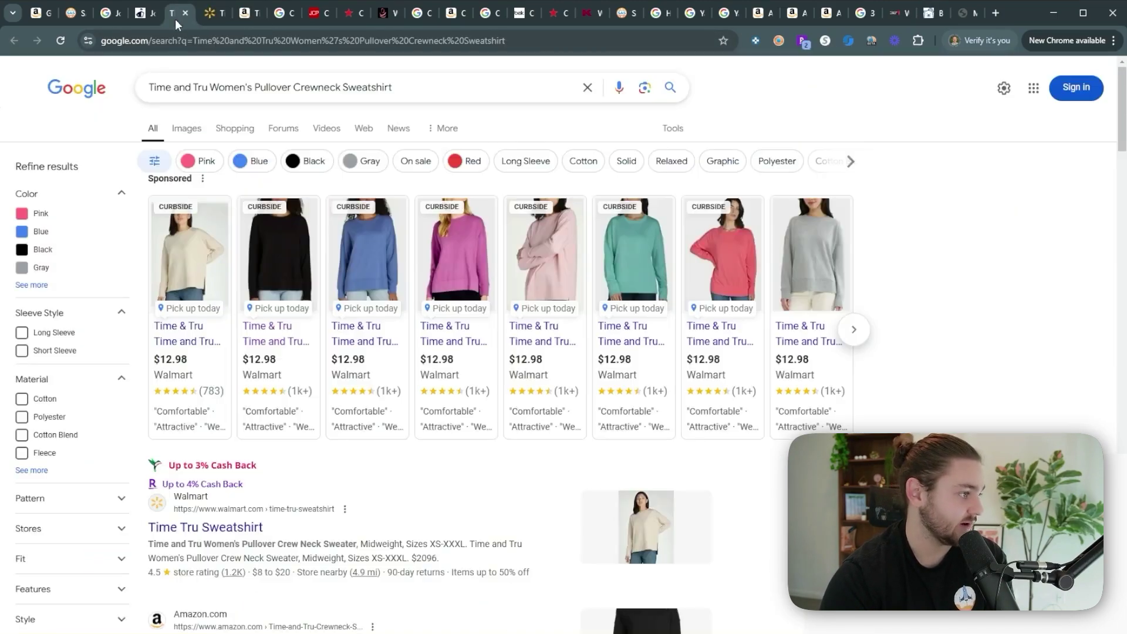
Step: Filter the sweatshirt's Keepa variations to ratings of 3 or more
{"action": "left_click", "coordinate": [206, 13]}
{"action": "left_click", "coordinate": [247, 13]}
{"action": "scroll", "coordinate": [363, 229], "scroll_direction": "right", "scroll_amount": 5}
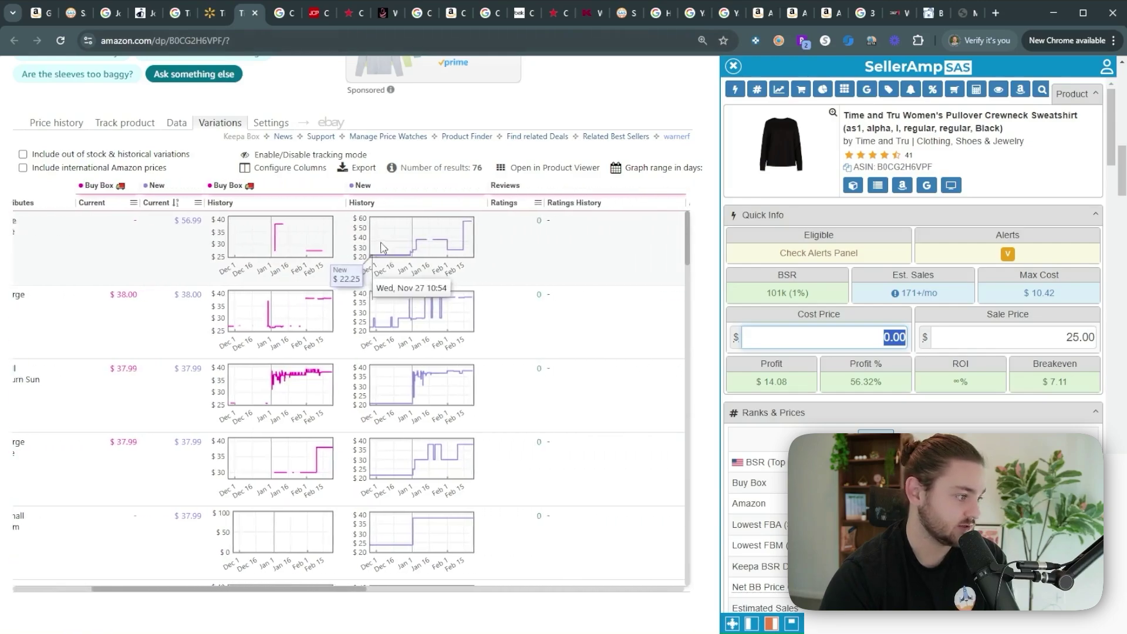
{"action": "left_click", "coordinate": [474, 202]}
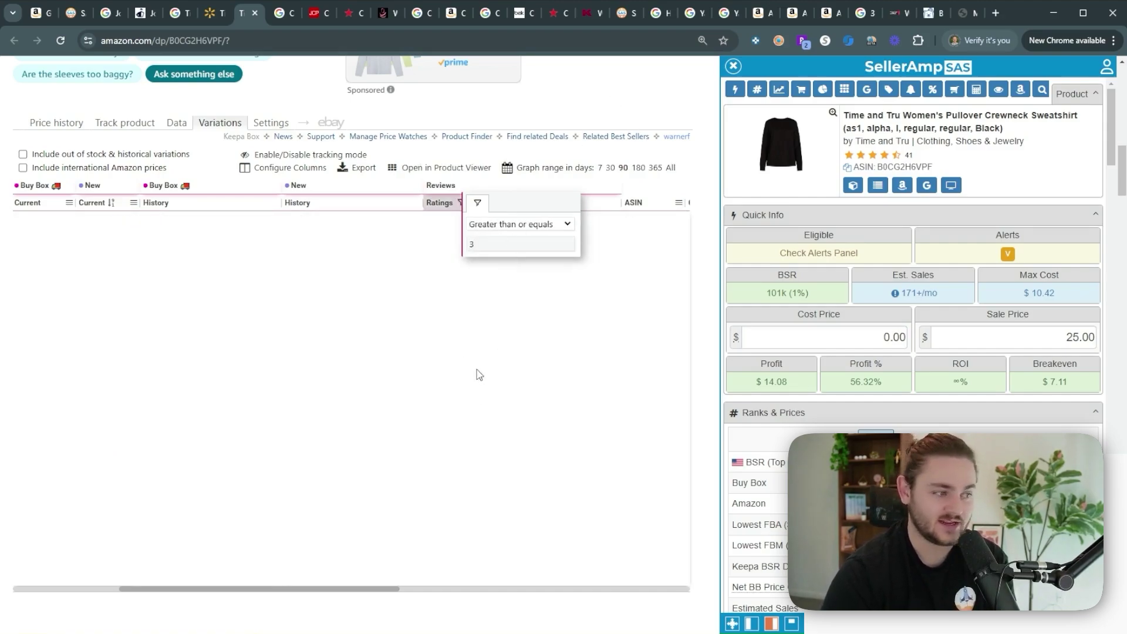
{"action": "left_click", "coordinate": [533, 330]}
Step: Clear the Ratings filter and sort all variations by number of ratings
{"action": "scroll", "coordinate": [459, 282], "scroll_direction": "right", "scroll_amount": 3}
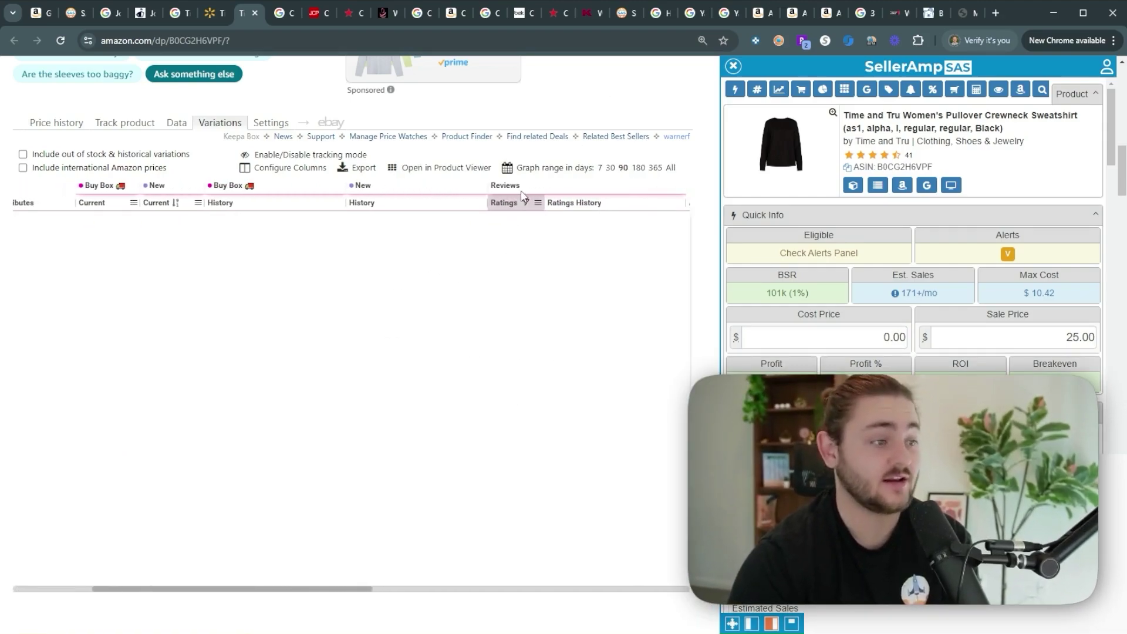
{"action": "left_click", "coordinate": [536, 204]}
{"action": "key", "text": "BackSpace"}
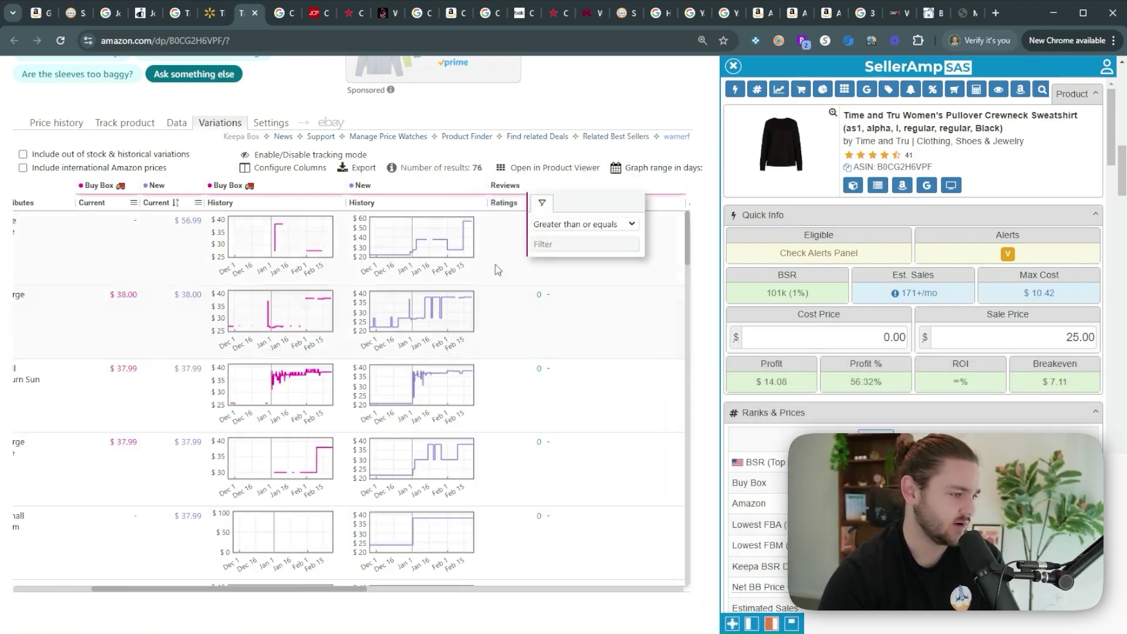
{"action": "left_click", "coordinate": [499, 218]}
{"action": "left_click", "coordinate": [500, 212]}
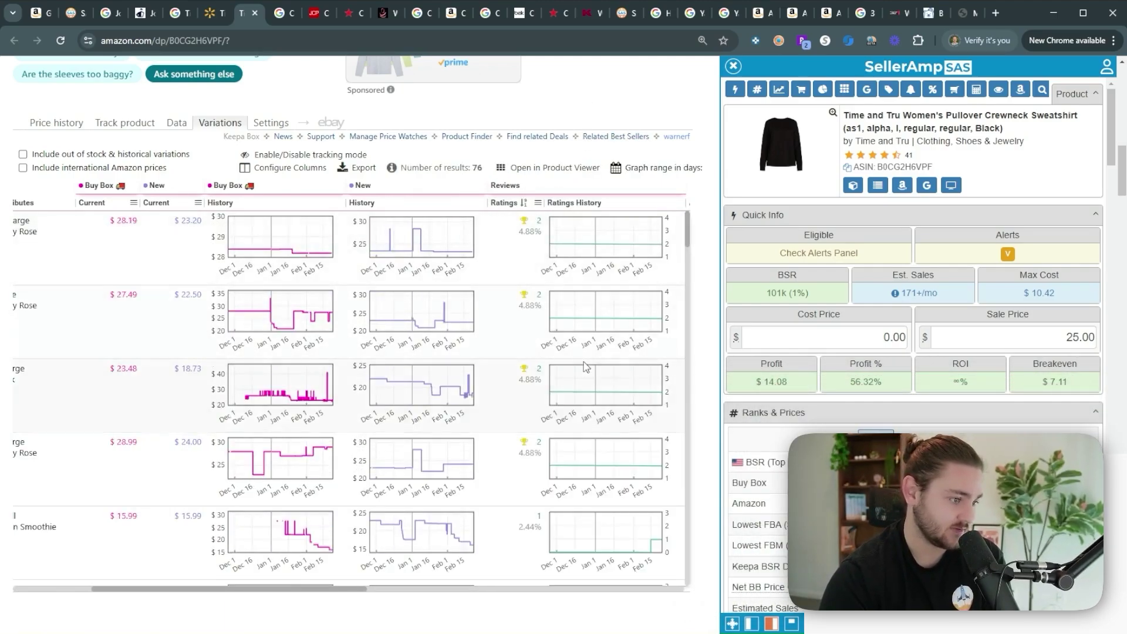
{"action": "scroll", "coordinate": [584, 367], "scroll_direction": "down", "scroll_amount": 2}
{"action": "scroll", "coordinate": [396, 419], "scroll_direction": "left", "scroll_amount": 3}
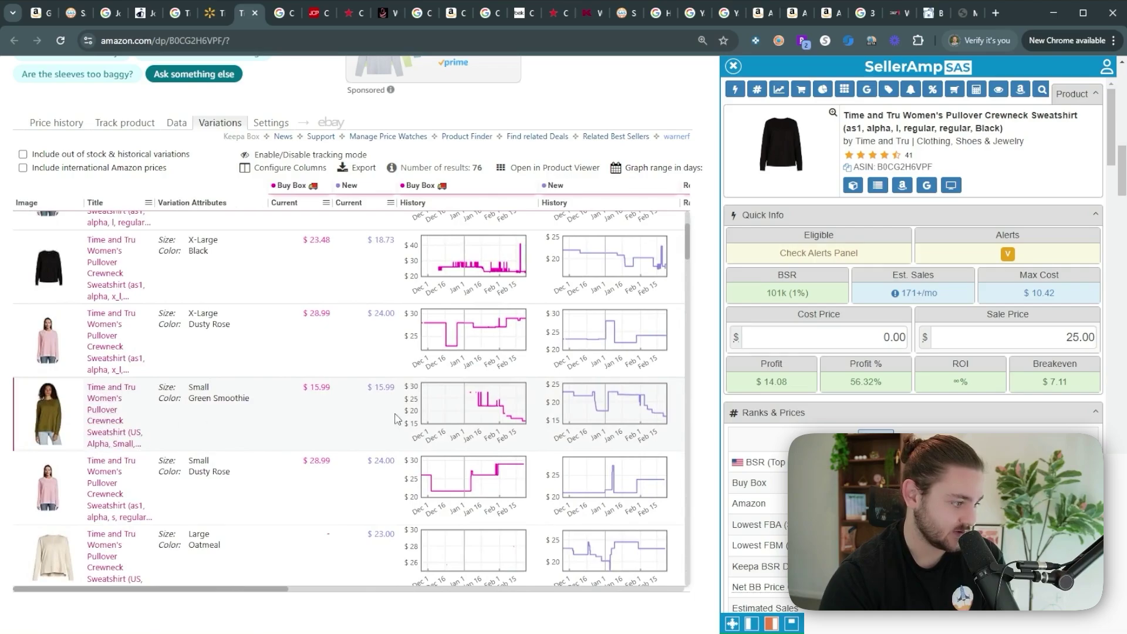
{"action": "scroll", "coordinate": [201, 374], "scroll_direction": "up", "scroll_amount": 2}
Step: Load more products in the SellerAmp results and search Google for the LeapFrog magnetic letter set
{"action": "left_click", "coordinate": [70, 13]}
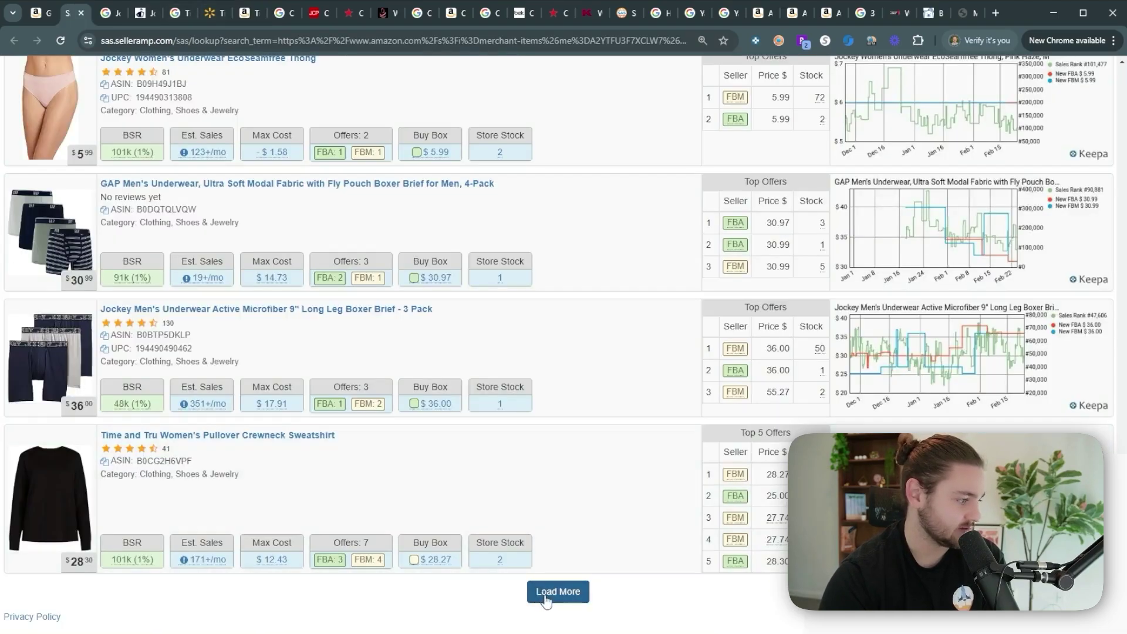
{"action": "left_click", "coordinate": [553, 594]}
{"action": "scroll", "coordinate": [426, 508], "scroll_direction": "down", "scroll_amount": 2}
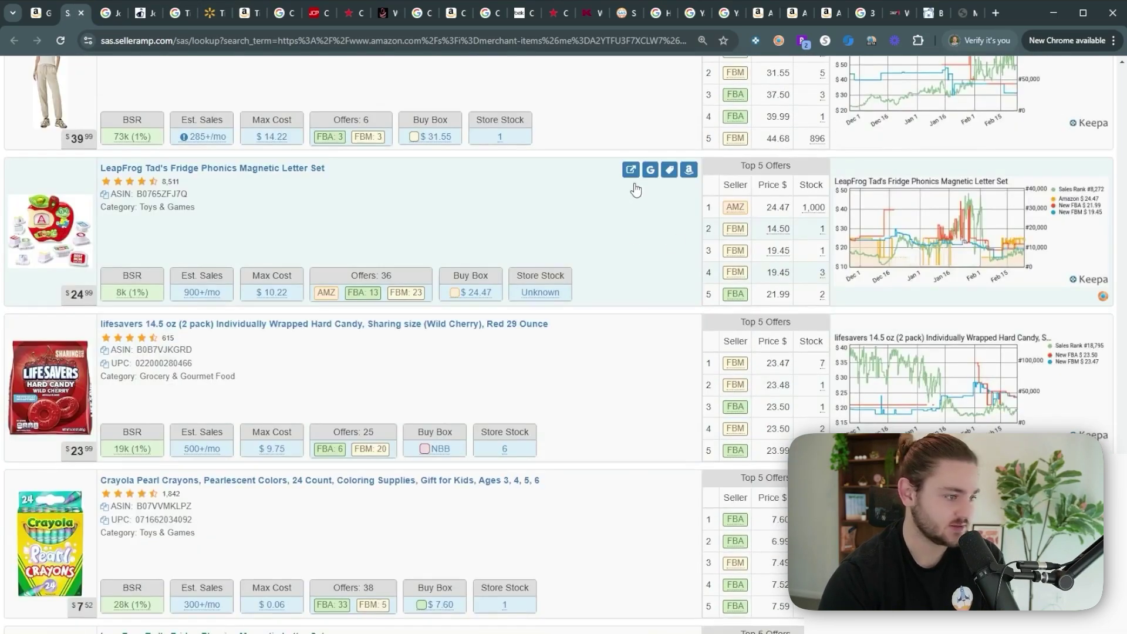
{"action": "left_click", "coordinate": [650, 170]}
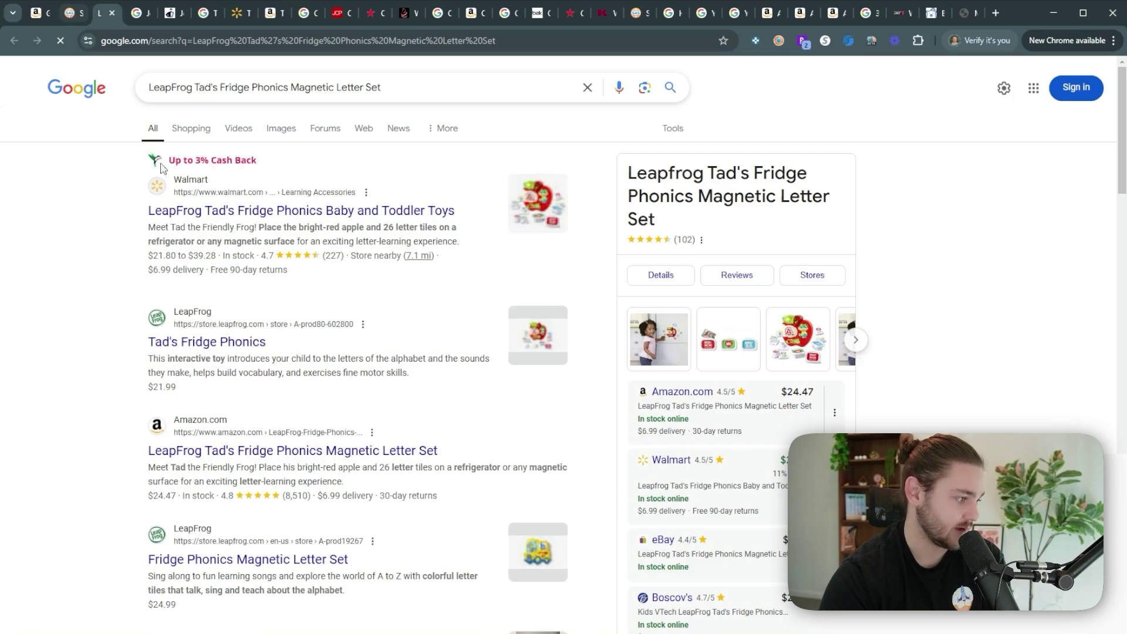
{"action": "scroll", "coordinate": [173, 187], "scroll_direction": "down", "scroll_amount": 2}
{"action": "key", "text": "ctrl+shift+Tab"}
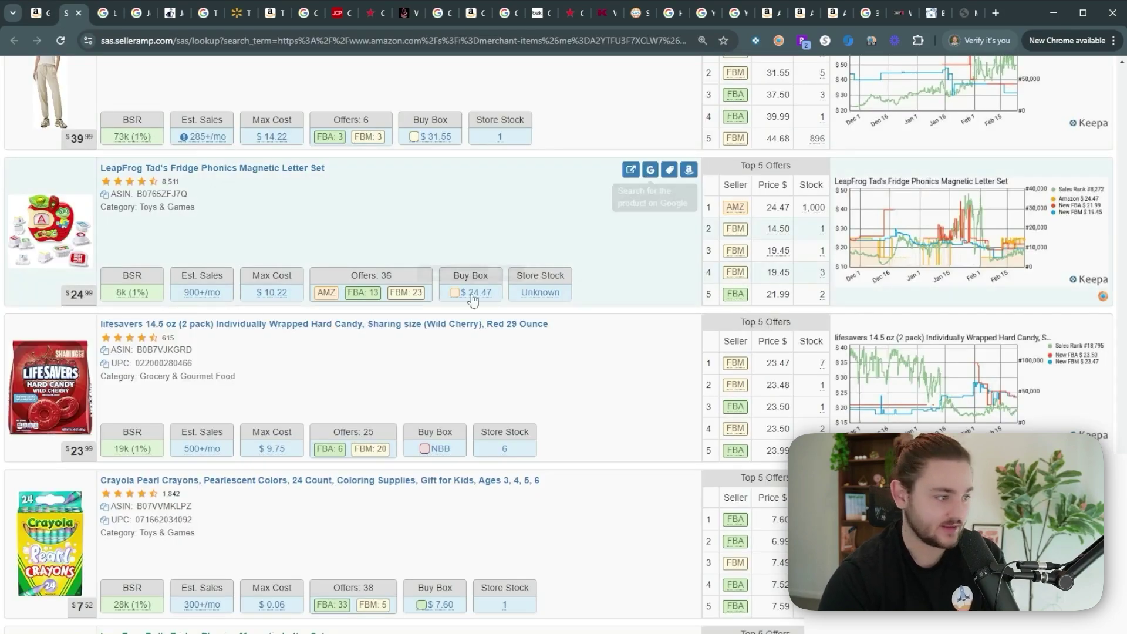
{"action": "scroll", "coordinate": [463, 302], "scroll_direction": "down", "scroll_amount": 1}
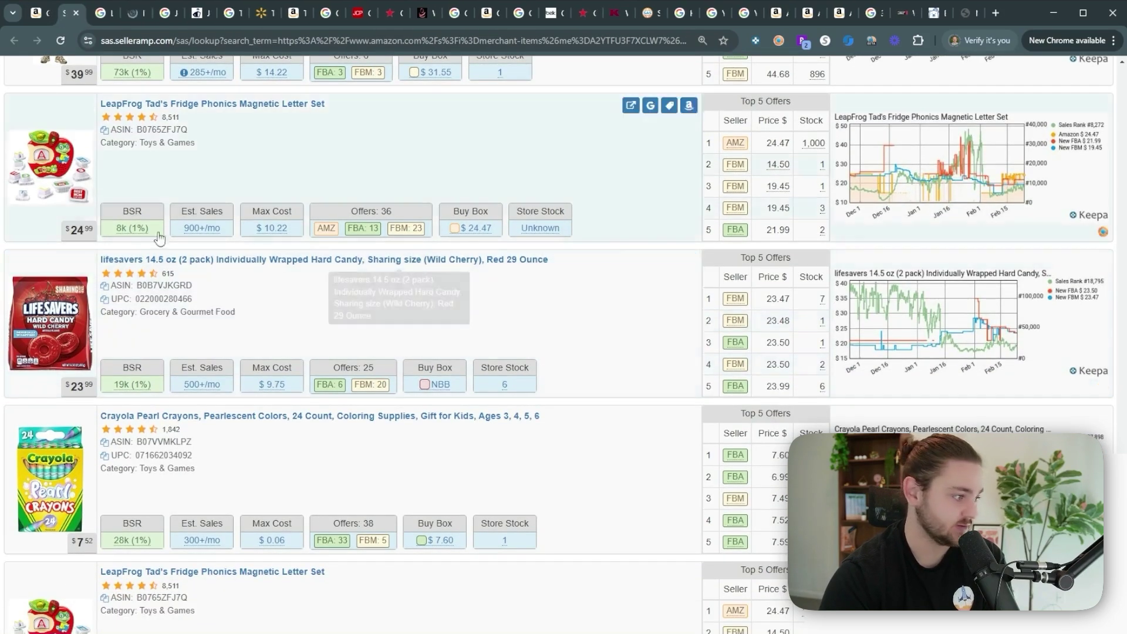
Step: Close the LeapFrog search results and open the Walmart Life Savers Wild Cherry listing
{"action": "left_click", "coordinate": [127, 14]}
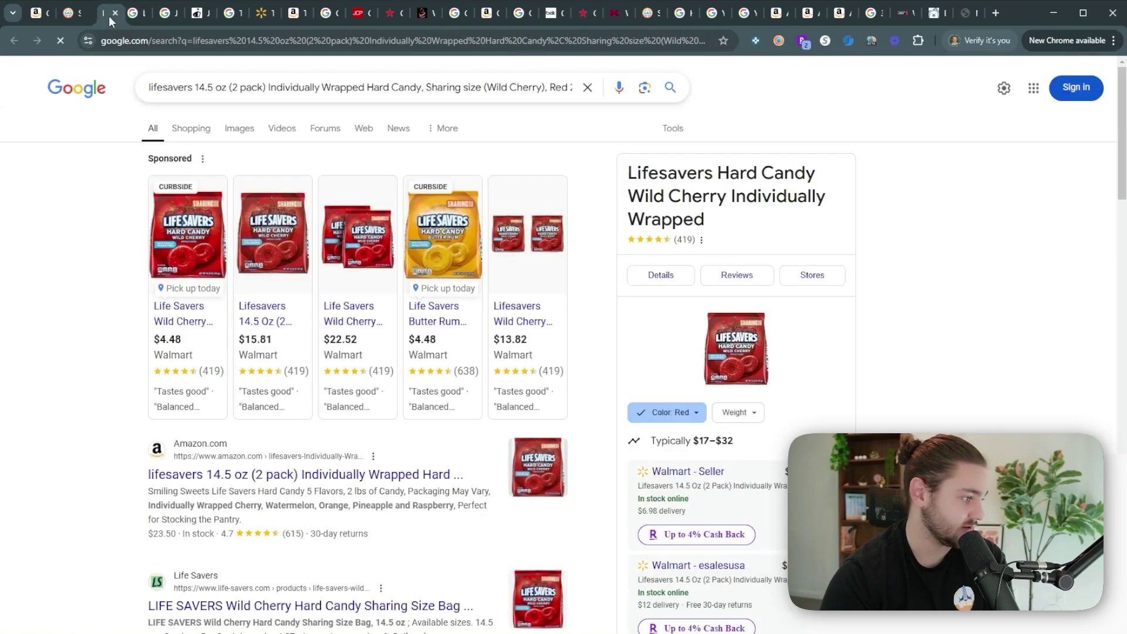
{"action": "left_click", "coordinate": [71, 15]}
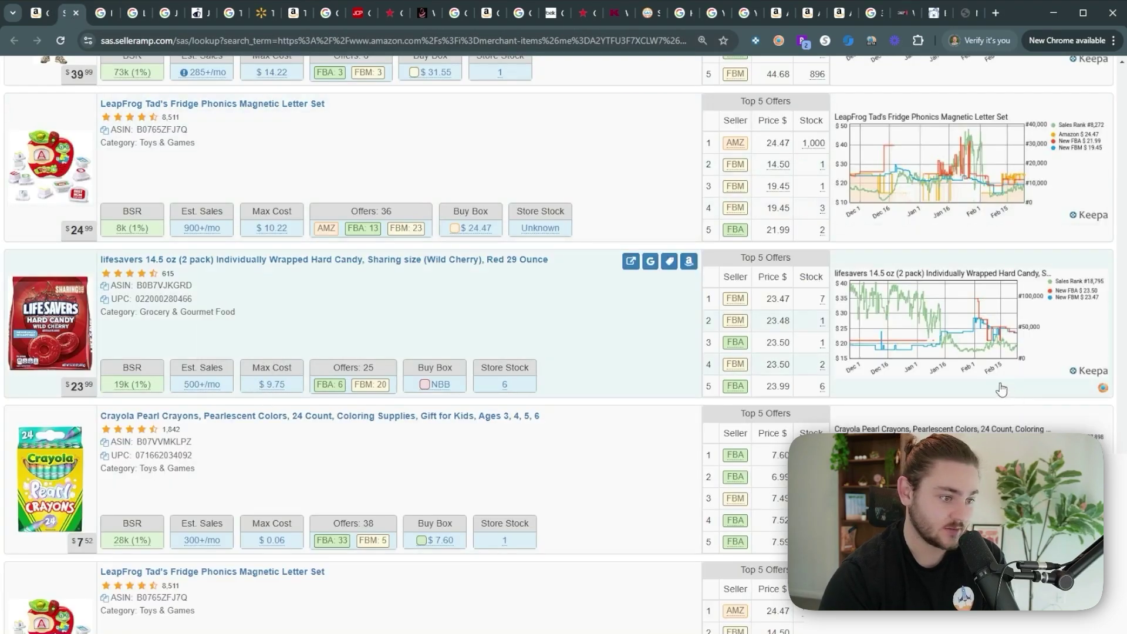
{"action": "left_click", "coordinate": [650, 260]}
{"action": "left_click", "coordinate": [141, 15]}
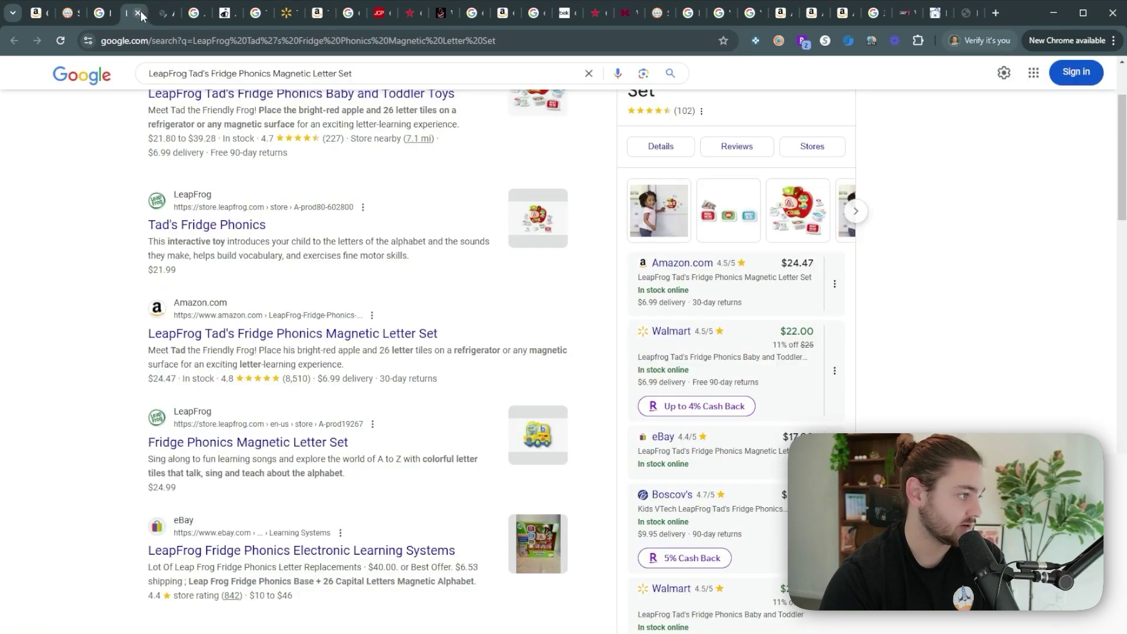
{"action": "left_click", "coordinate": [139, 14]}
{"action": "left_click", "coordinate": [184, 315]}
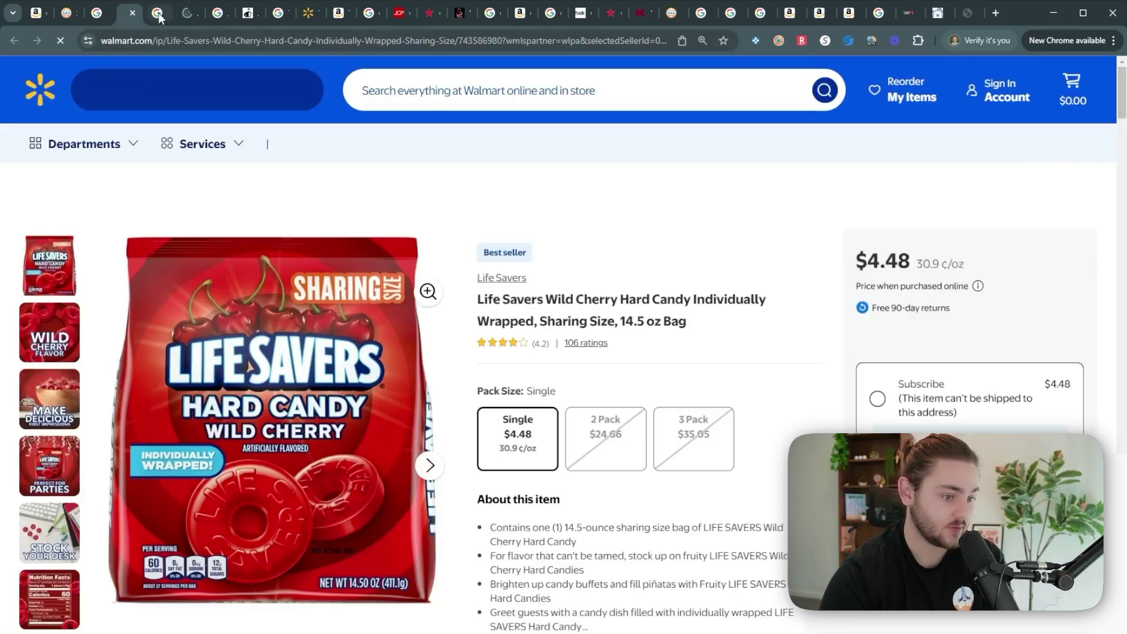
{"action": "left_click", "coordinate": [156, 13]}
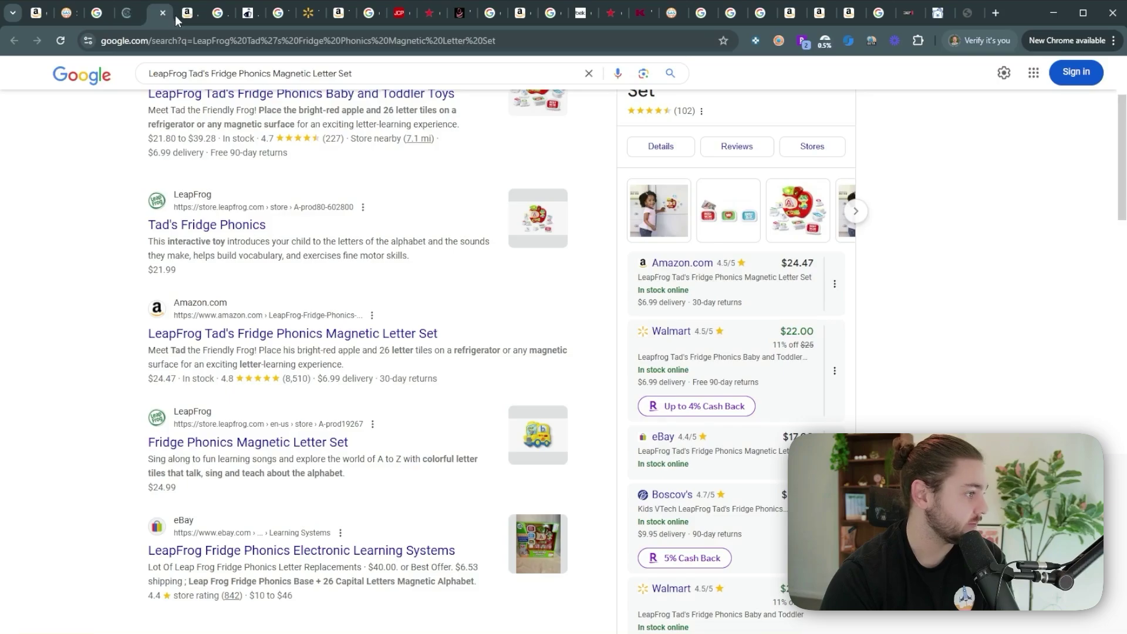
Step: Enter the Walmart price 8.96 as the Life Savers cost price
{"action": "left_click", "coordinate": [140, 16]}
{"action": "left_click", "coordinate": [156, 14]}
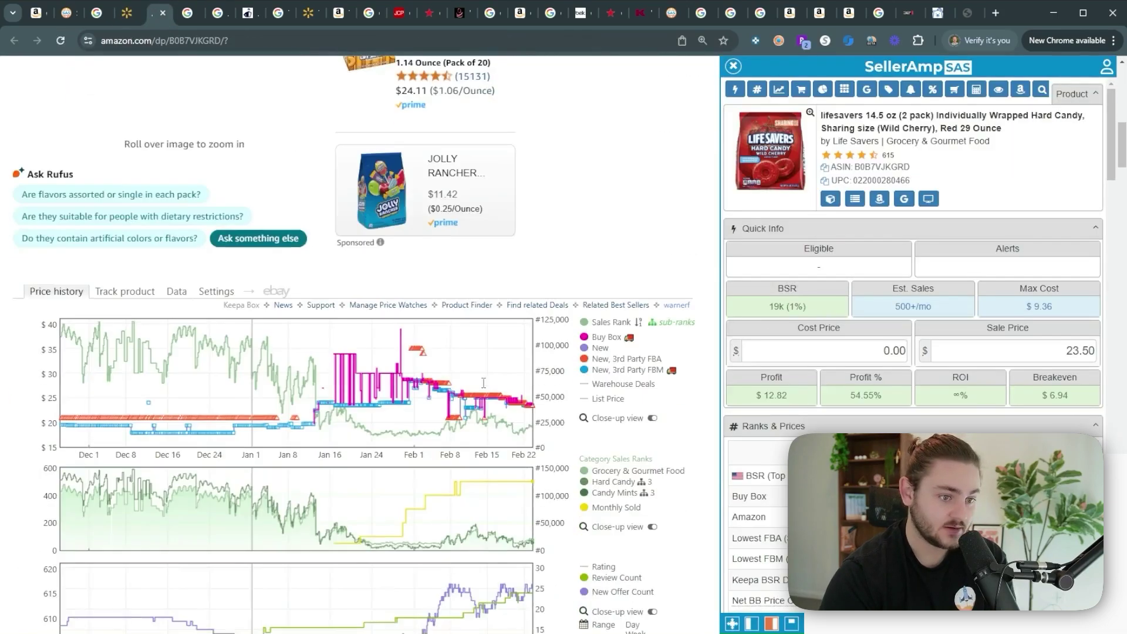
{"action": "scroll", "coordinate": [482, 383], "scroll_direction": "down", "scroll_amount": 2}
{"action": "scroll", "coordinate": [645, 391], "scroll_direction": "up", "scroll_amount": 5}
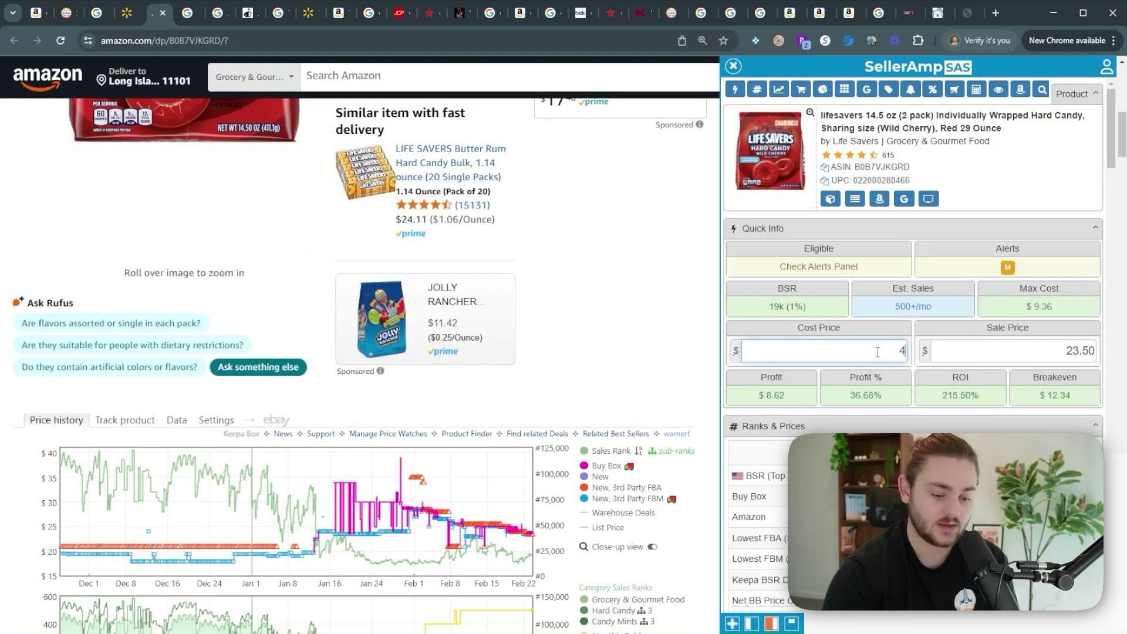
{"action": "key", "text": "ctrl+a"}
{"action": "key", "text": "BackSpace"}
{"action": "type", "text": "8.96"}
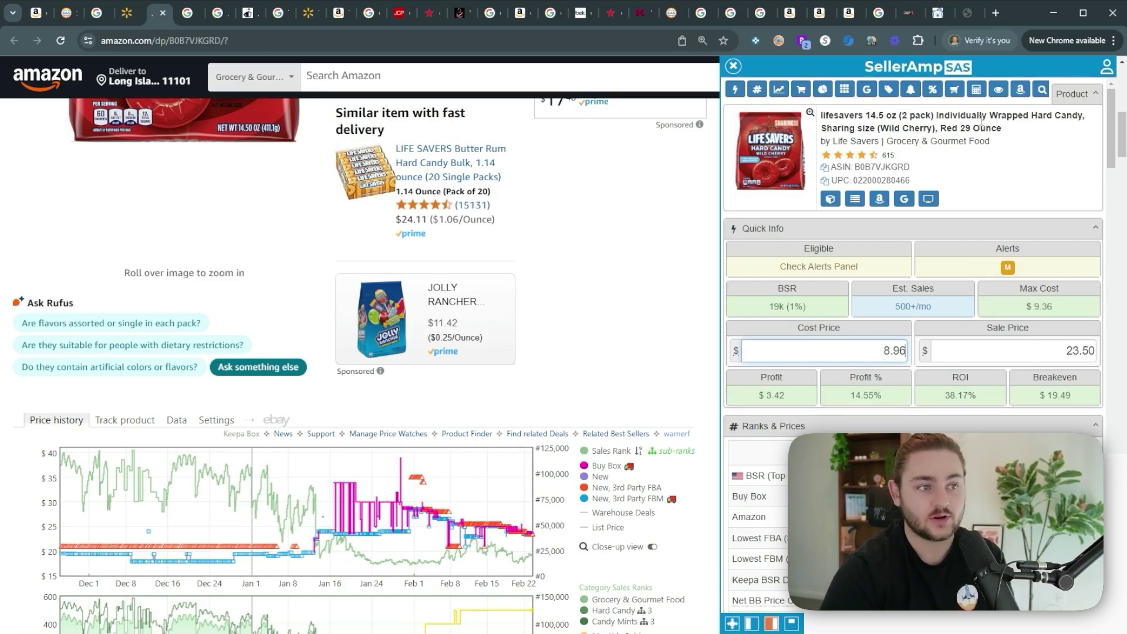
Step: Apply CardBear's 12% Walmart gift card discount so the cost becomes 7.88
{"action": "left_click", "coordinate": [940, 18]}
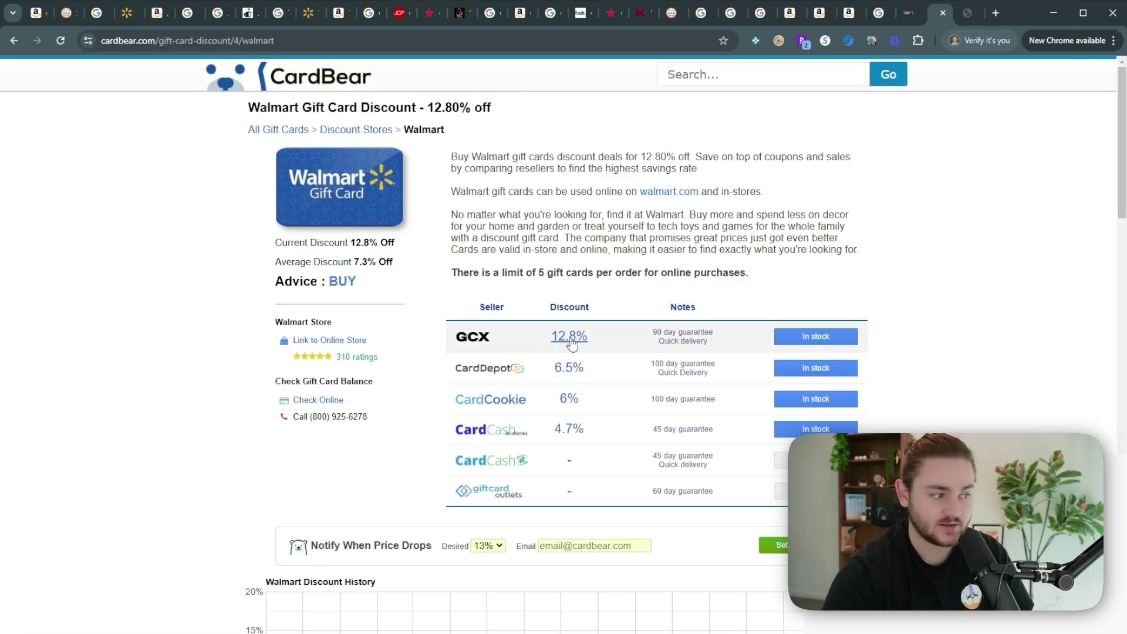
{"action": "left_click", "coordinate": [155, 14]}
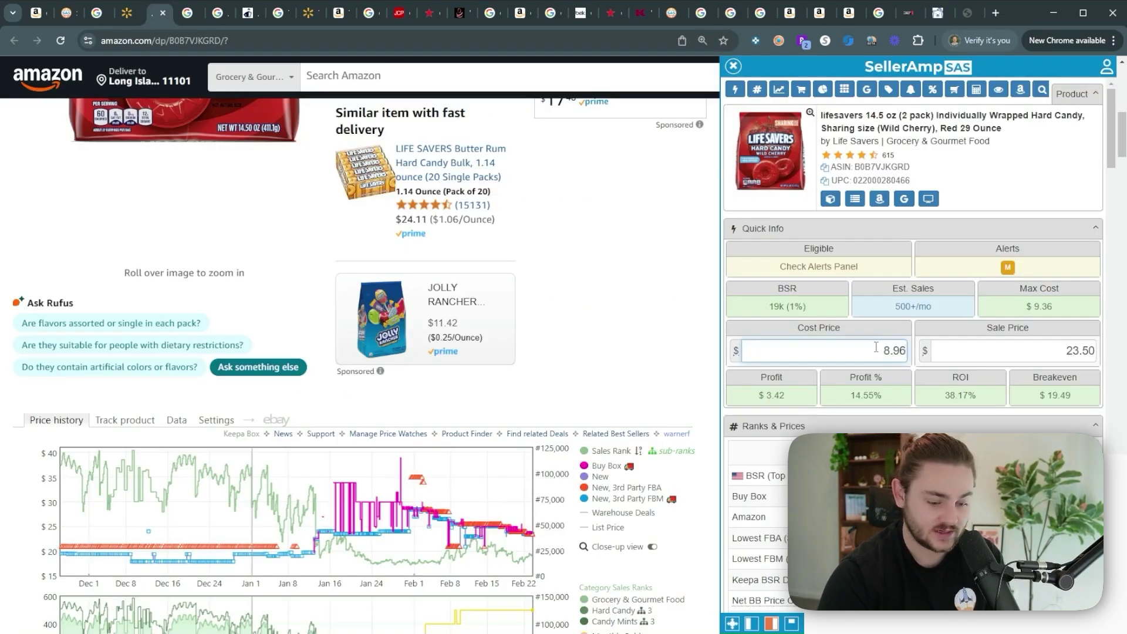
{"action": "type", "text": "-12"}
{"action": "key", "text": "Return"}
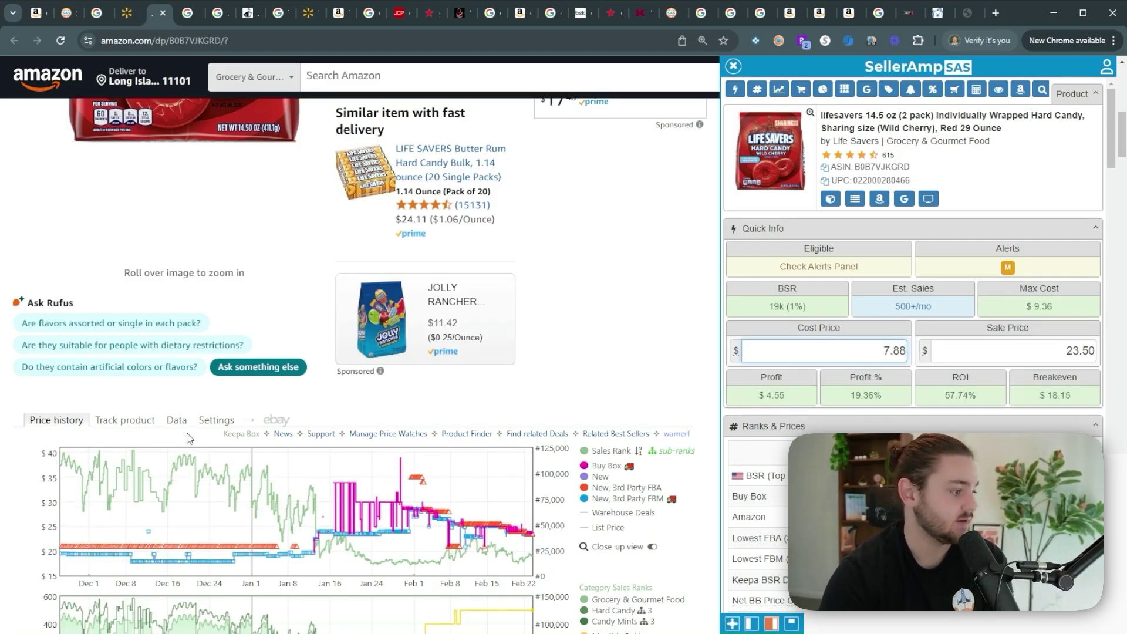
{"action": "scroll", "coordinate": [540, 357], "scroll_direction": "up", "scroll_amount": 8}
{"action": "scroll", "coordinate": [459, 345], "scroll_direction": "down", "scroll_amount": 4}
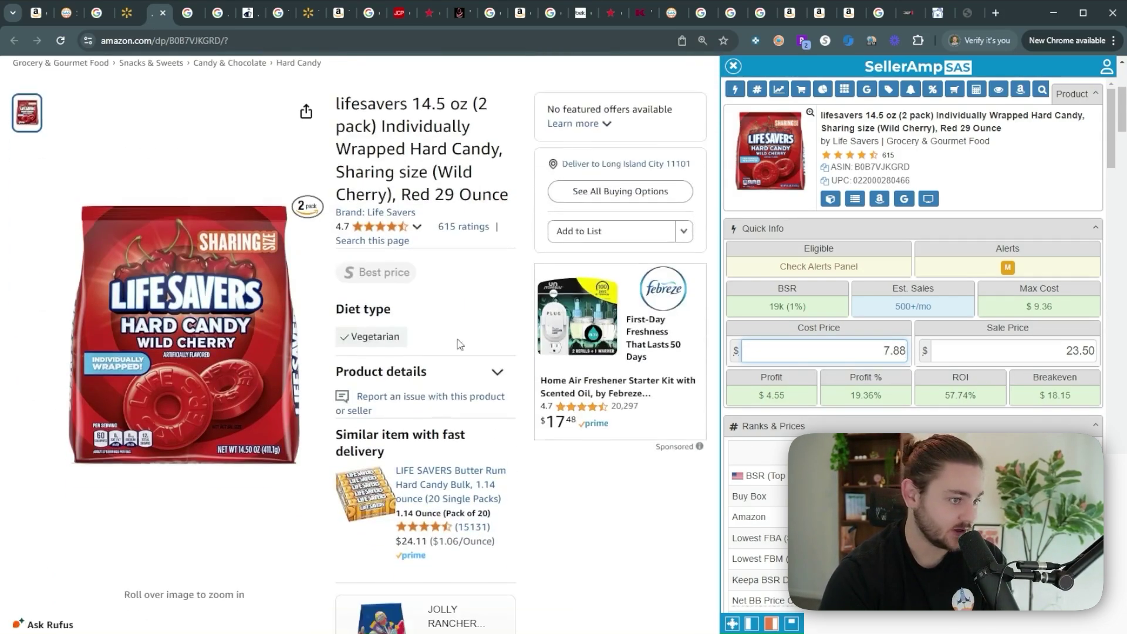
Step: Compare the Walmart and Amazon pages and confirm the $4.55 profit figure
{"action": "key", "text": "ctrl+shift+Tab"}
{"action": "key", "text": "ctrl+Tab"}
{"action": "left_click", "coordinate": [135, 20]}
{"action": "left_click", "coordinate": [161, 19]}
{"action": "scroll", "coordinate": [428, 359], "scroll_direction": "up", "scroll_amount": 1}
{"action": "scroll", "coordinate": [428, 359], "scroll_direction": "down", "scroll_amount": 2}
{"action": "left_click", "coordinate": [616, 466]}
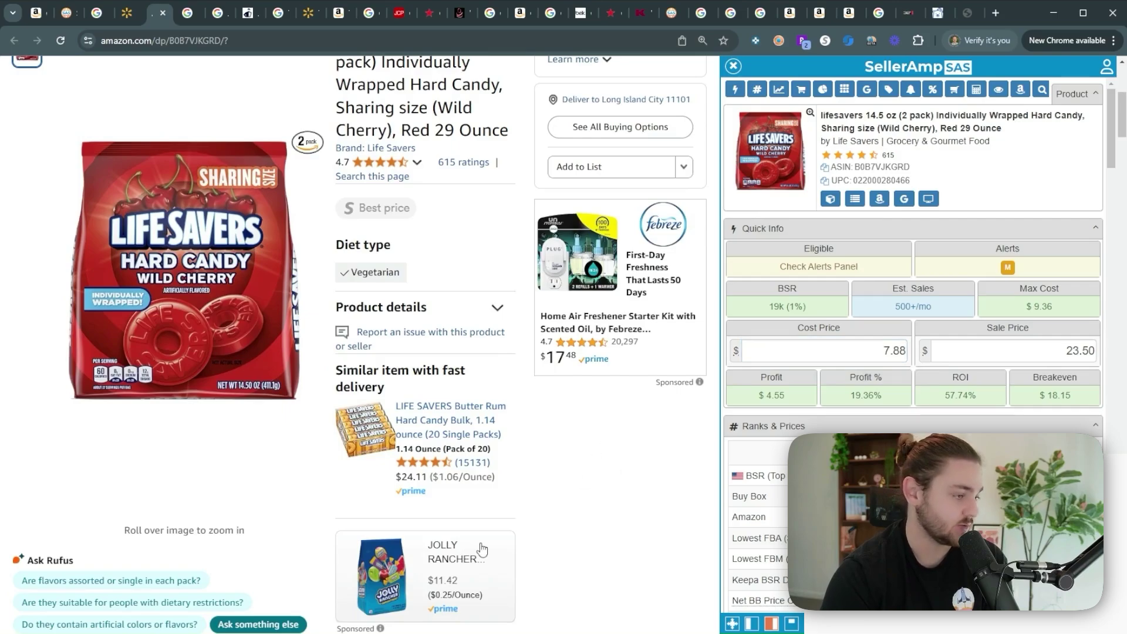
{"action": "triple_click", "coordinate": [771, 395]}
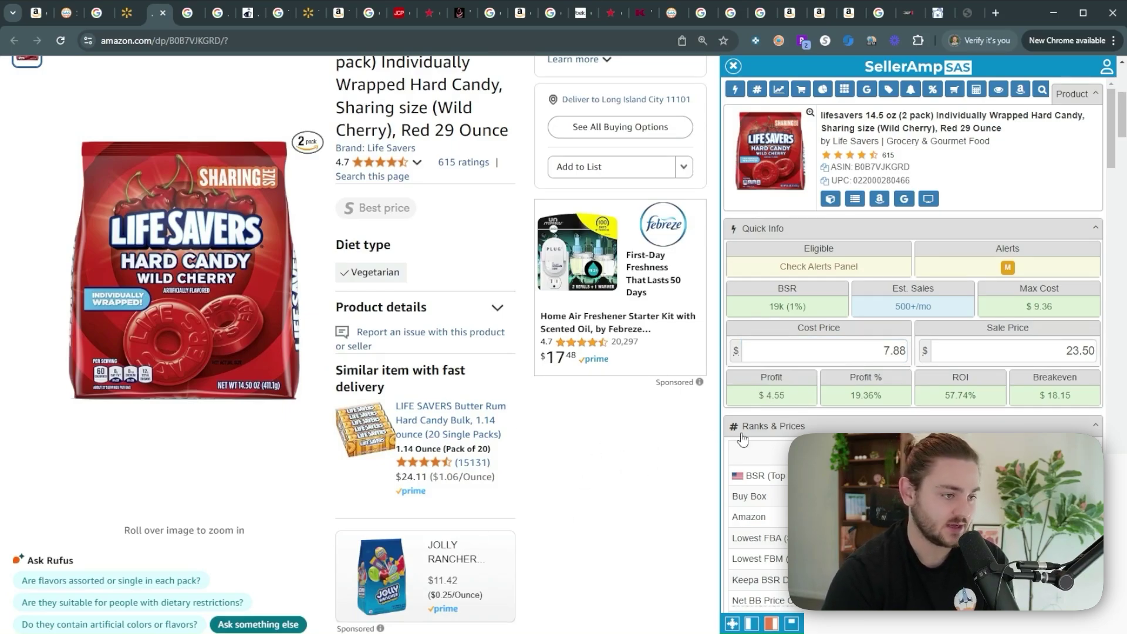
{"action": "scroll", "coordinate": [201, 304], "scroll_direction": "down", "scroll_amount": 8}
{"action": "scroll", "coordinate": [201, 304], "scroll_direction": "up", "scroll_amount": 2}
Step: Show the Keepa offers including historical ones, ranked by Sold 30 days, noting 500+ monthly sales
{"action": "left_click", "coordinate": [177, 291]}
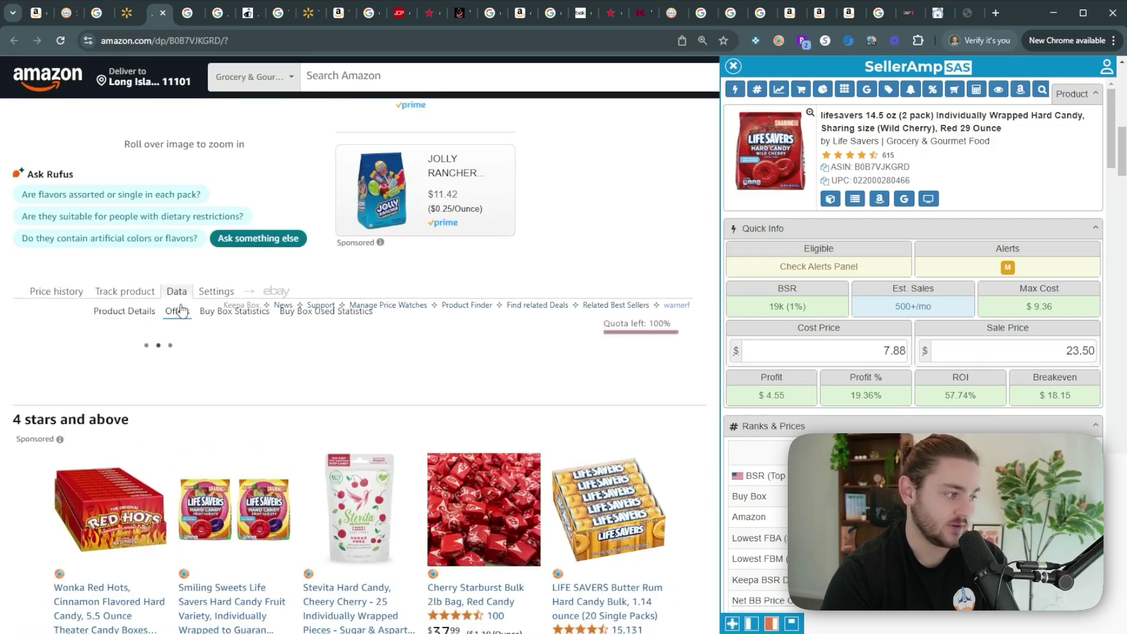
{"action": "double_click", "coordinate": [916, 307]}
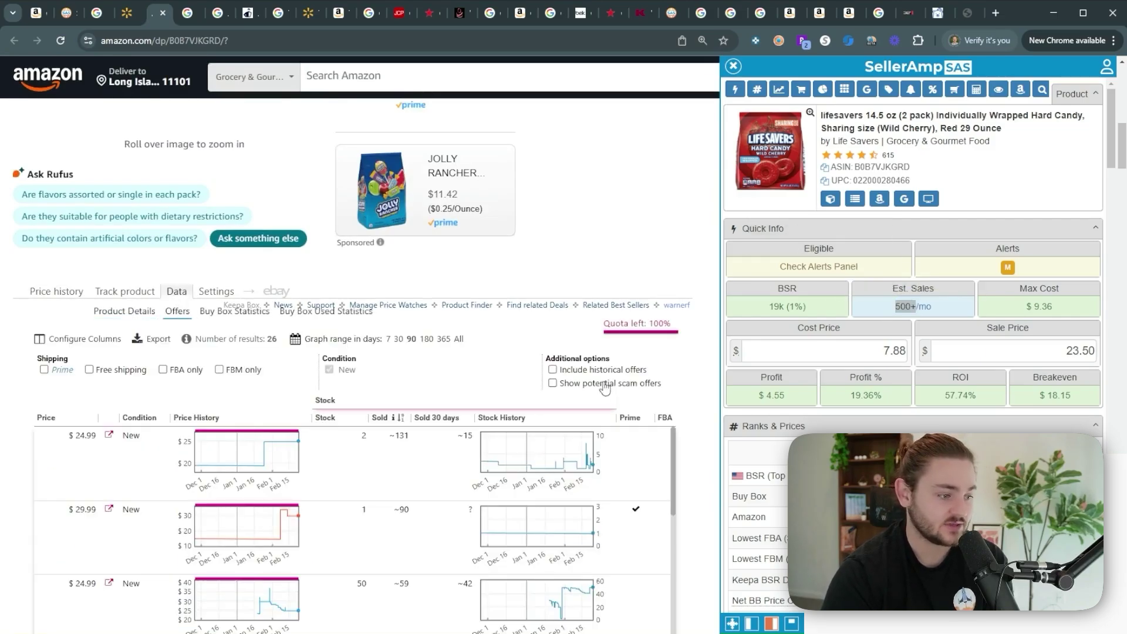
{"action": "left_click", "coordinate": [553, 369]}
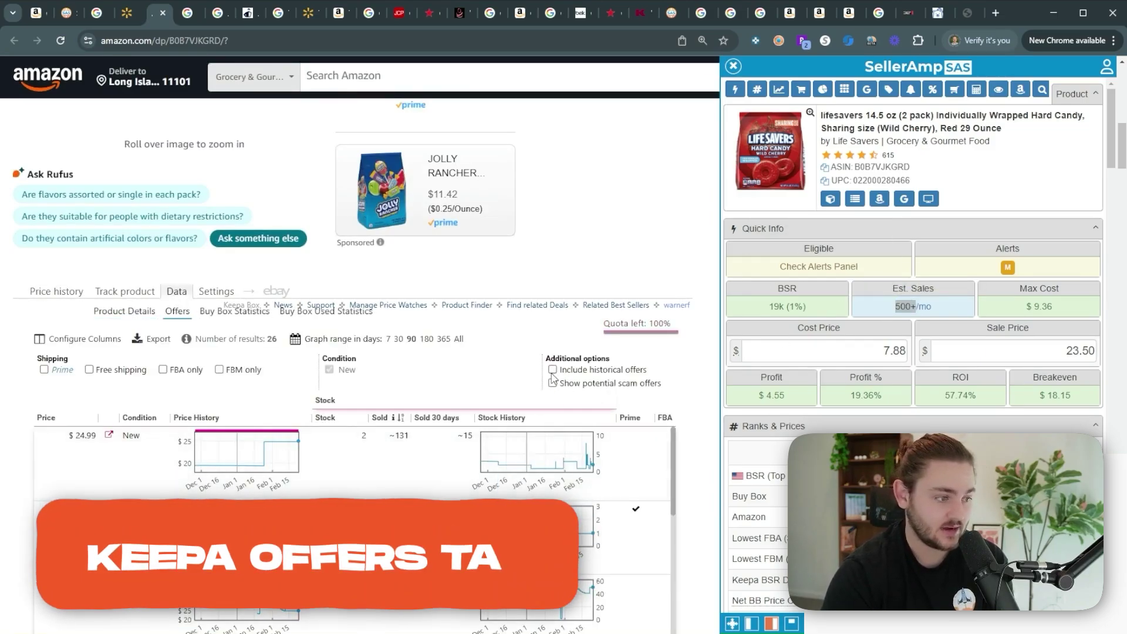
{"action": "left_click", "coordinate": [446, 417]}
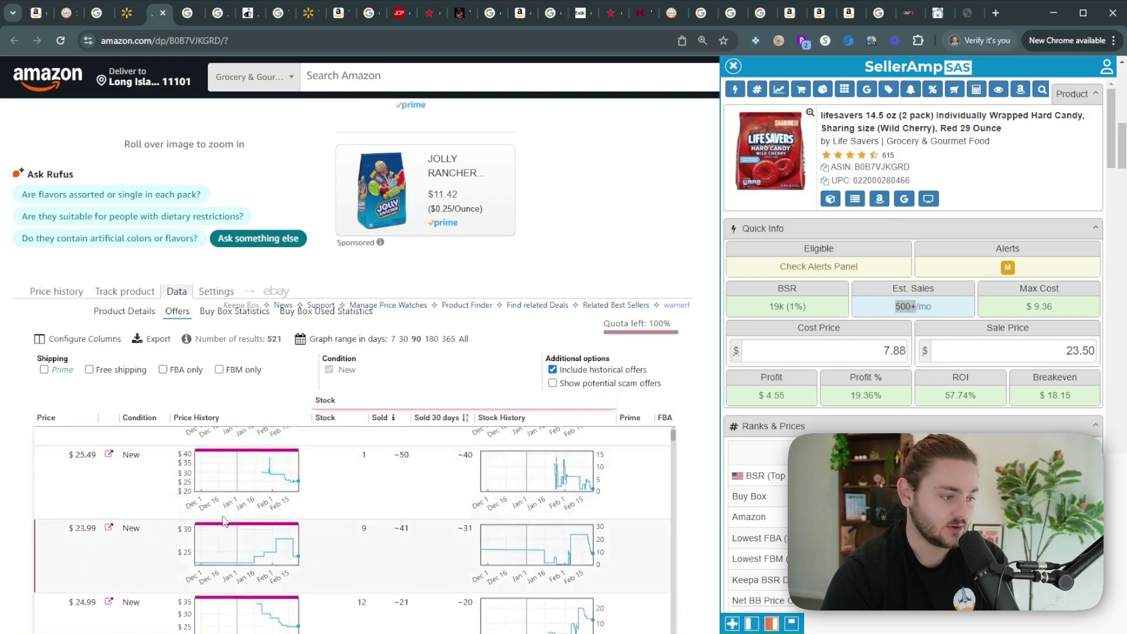
{"action": "scroll", "coordinate": [472, 411], "scroll_direction": "down", "scroll_amount": 4}
{"action": "scroll", "coordinate": [469, 435], "scroll_direction": "up", "scroll_amount": 1}
{"action": "scroll", "coordinate": [487, 435], "scroll_direction": "down", "scroll_amount": 1}
Step: Zoom the offers' stock history charts into late February and inspect them
{"action": "left_click_drag", "start_coordinate": [631, 441], "coordinate": [629, 439]}
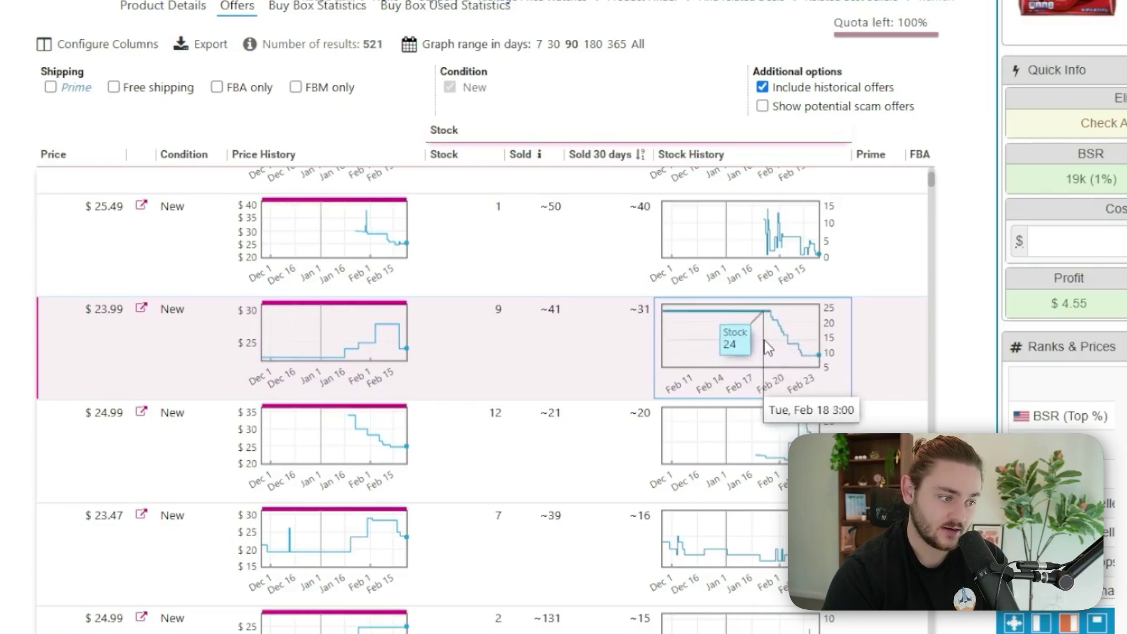
{"action": "scroll", "coordinate": [713, 385], "scroll_direction": "down", "scroll_amount": 2}
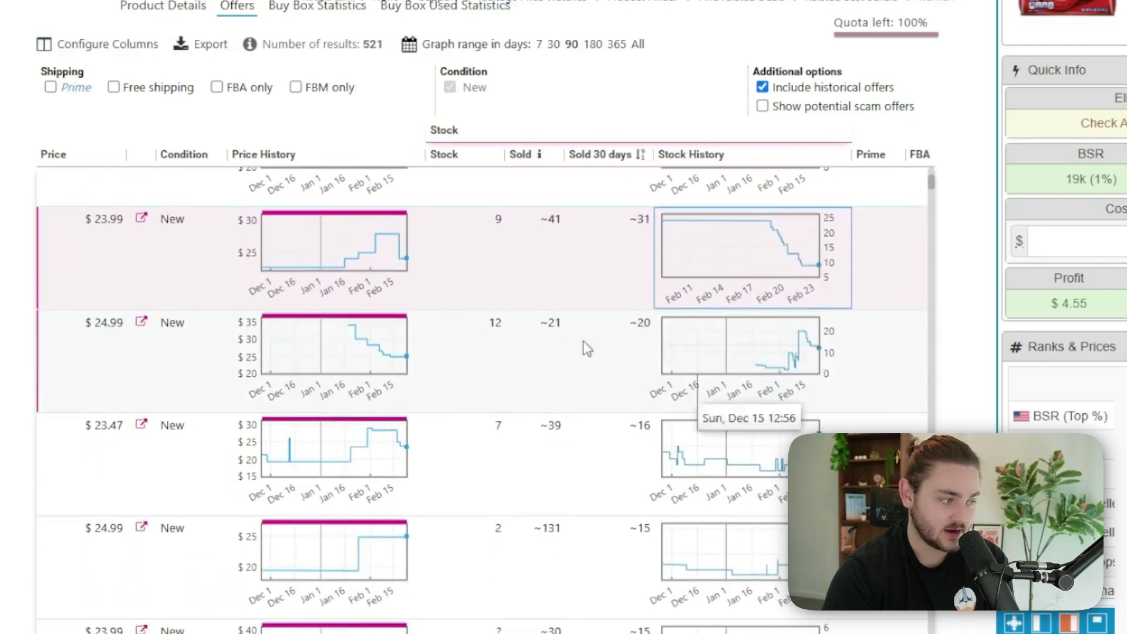
{"action": "scroll", "coordinate": [617, 433], "scroll_direction": "up", "scroll_amount": 4}
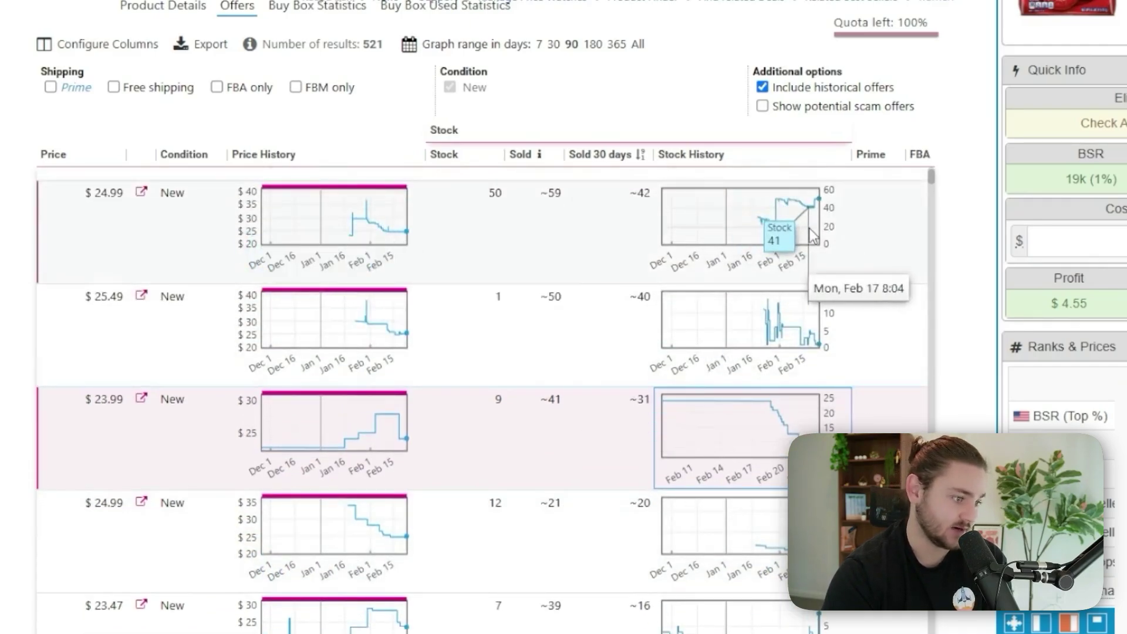
{"action": "scroll", "coordinate": [633, 364], "scroll_direction": "down", "scroll_amount": 10}
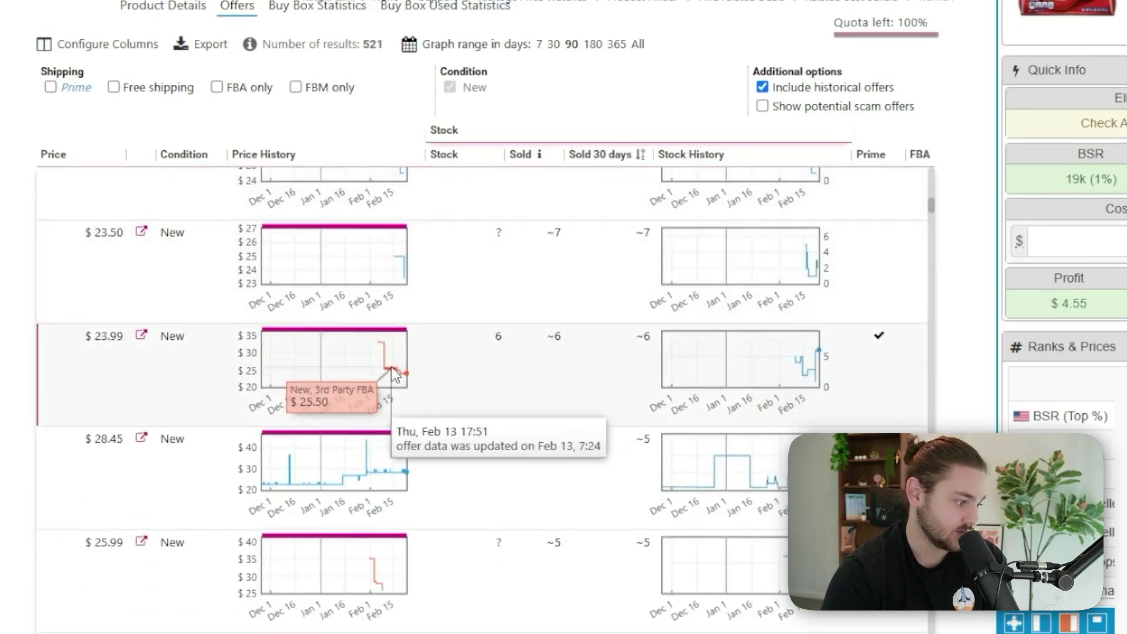
{"action": "scroll", "coordinate": [704, 375], "scroll_direction": "down", "scroll_amount": 5}
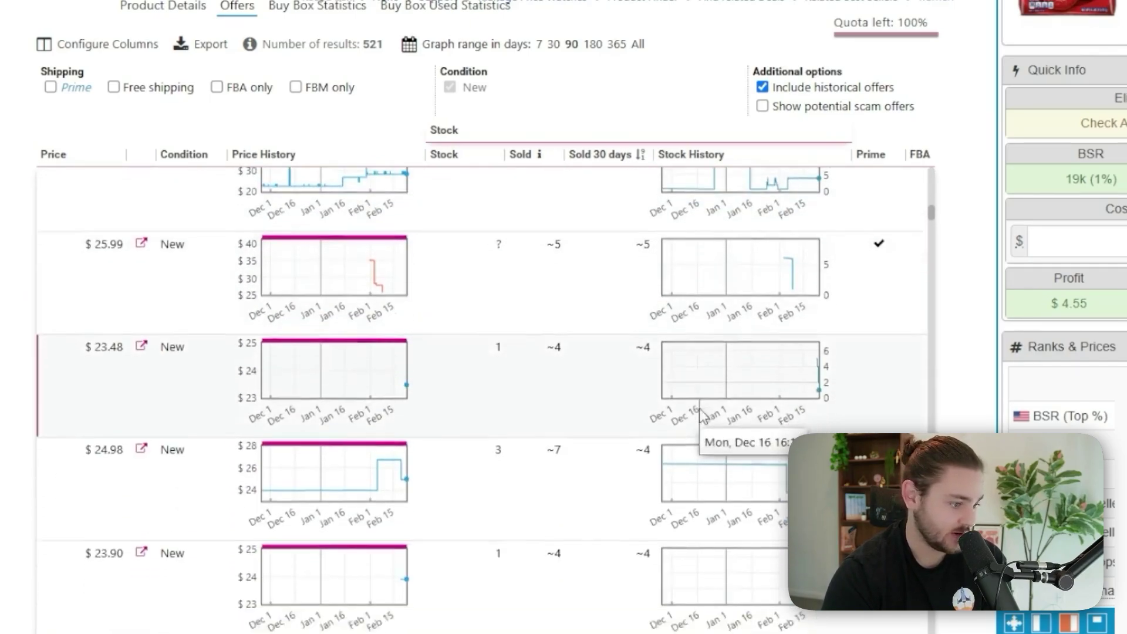
{"action": "scroll", "coordinate": [700, 410], "scroll_direction": "down", "scroll_amount": 6}
{"action": "scroll", "coordinate": [717, 443], "scroll_direction": "up", "scroll_amount": 10}
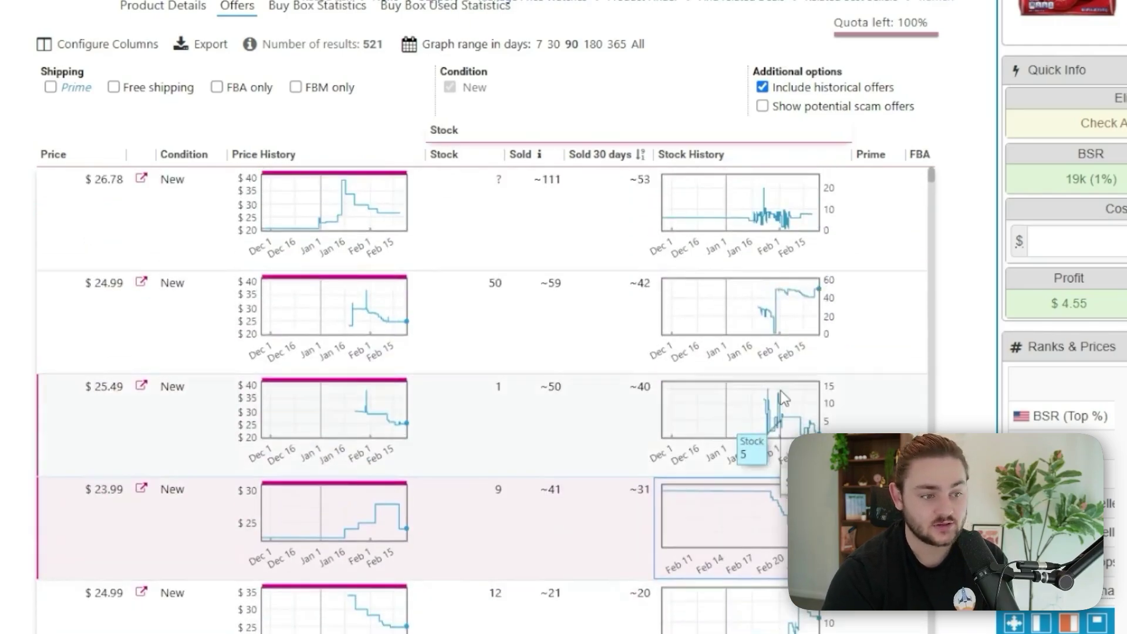
{"action": "scroll", "coordinate": [610, 323], "scroll_direction": "up", "scroll_amount": 2}
{"action": "scroll", "coordinate": [611, 322], "scroll_direction": "down", "scroll_amount": 4}
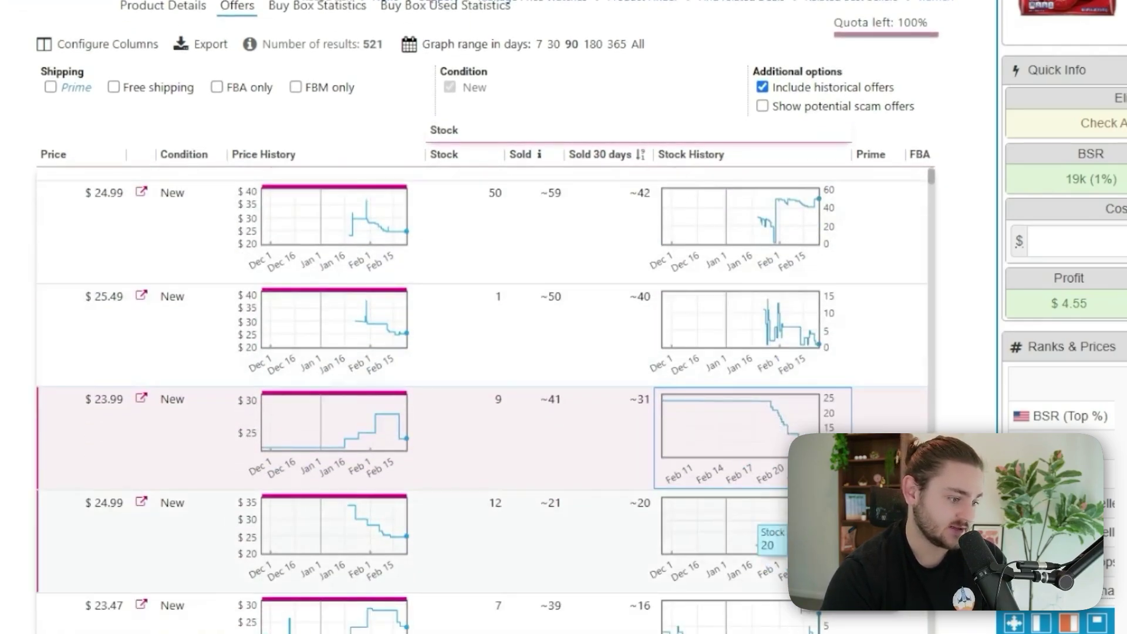
{"action": "scroll", "coordinate": [764, 375], "scroll_direction": "up", "scroll_amount": 15}
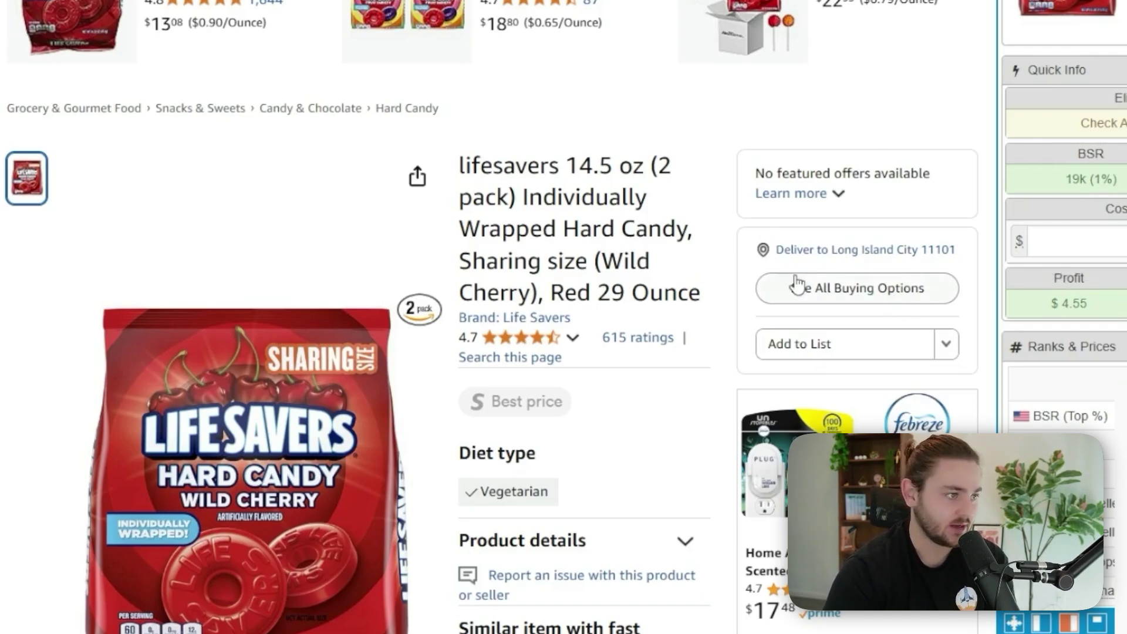
Step: Empty the Life Savers cost price field, leaving $12.82 profit and $6.94 breakeven
{"action": "scroll", "coordinate": [797, 285], "scroll_direction": "up", "scroll_amount": 2}
{"action": "scroll", "coordinate": [702, 241], "scroll_direction": "down", "scroll_amount": 2}
{"action": "mouse_move", "coordinate": [1041, 322]}
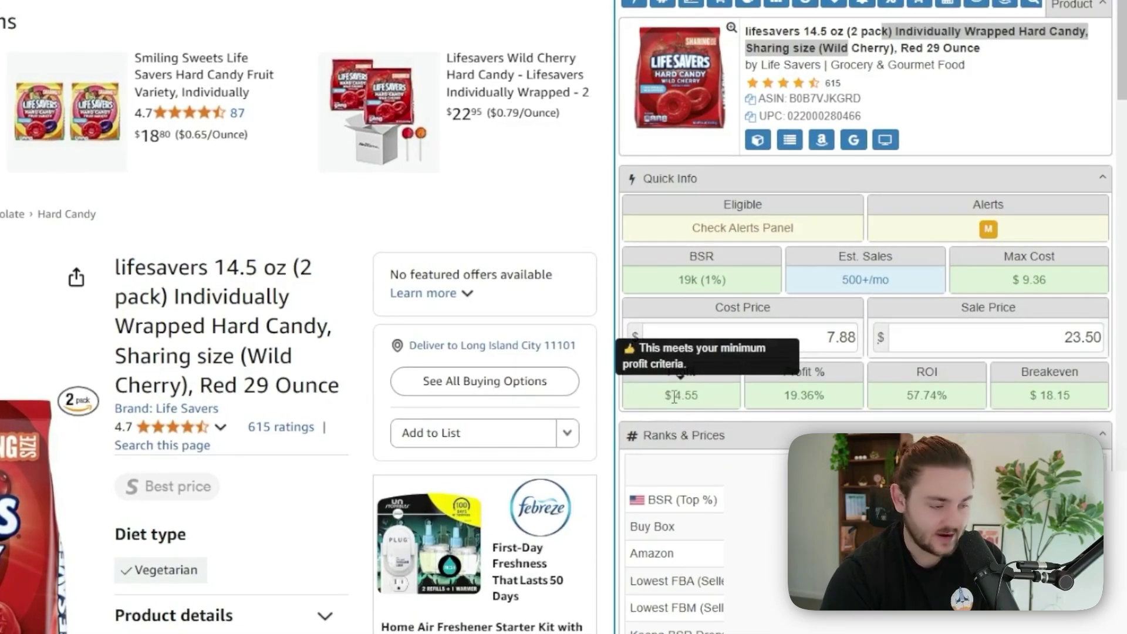
{"action": "triple_click", "coordinate": [674, 398]}
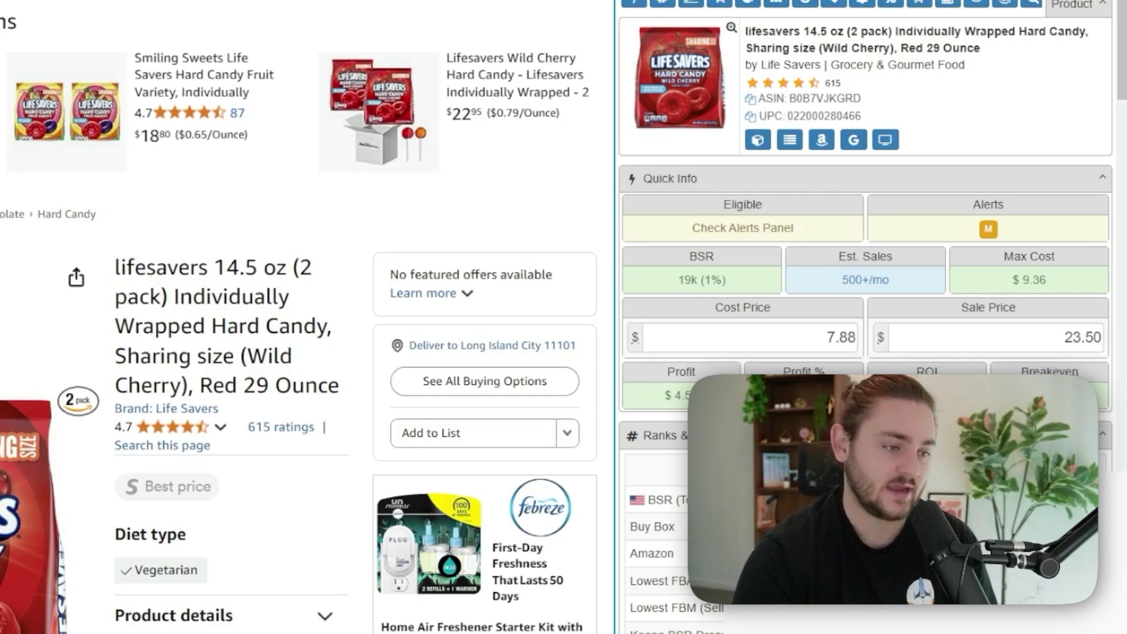
{"action": "double_click", "coordinate": [841, 338]}
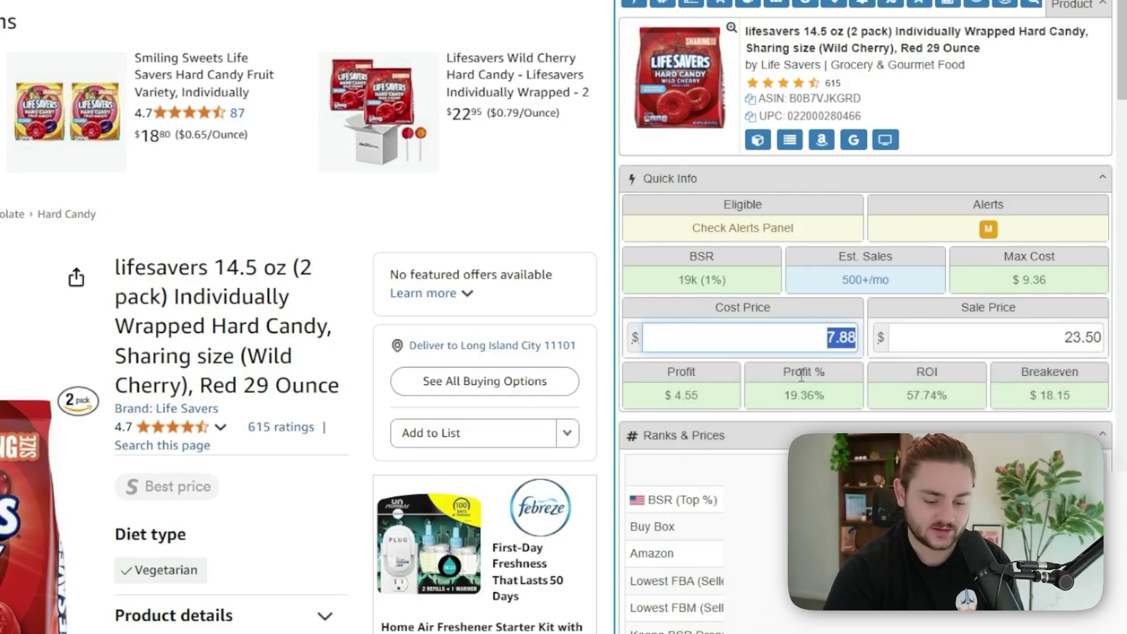
{"action": "type", "text": "4"}
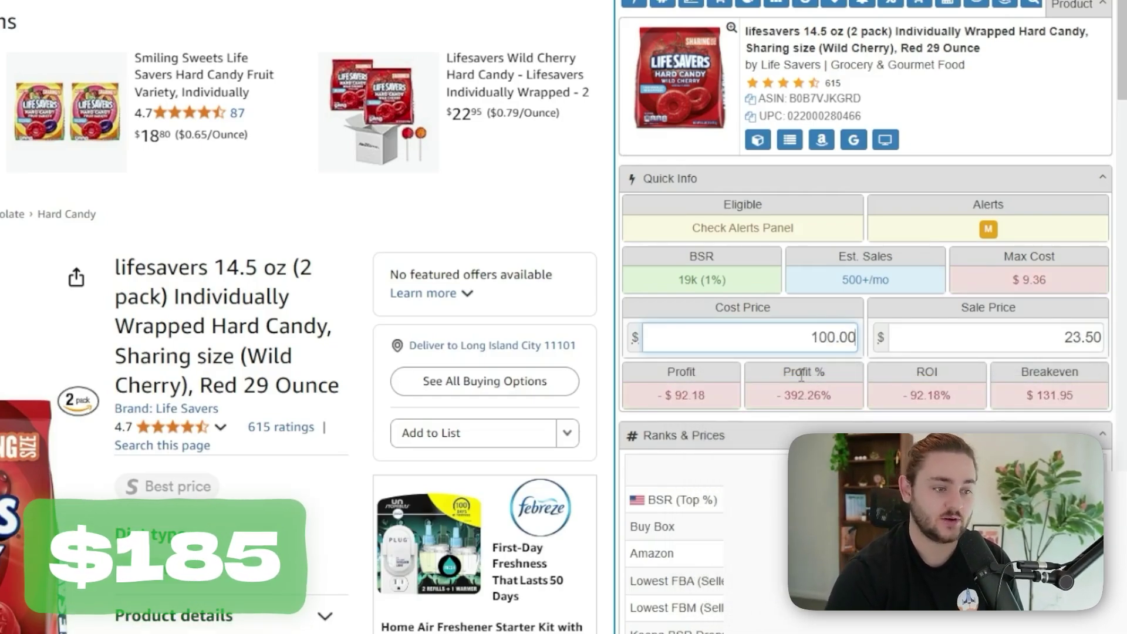
{"action": "double_click", "coordinate": [834, 339]}
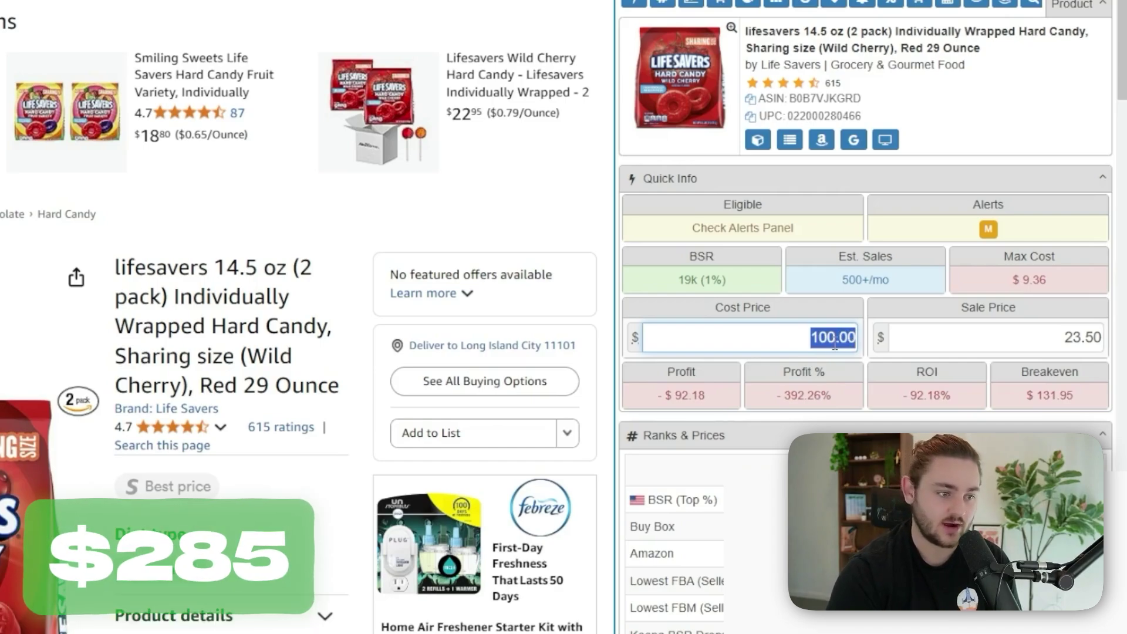
{"action": "key", "text": "BackSpace"}
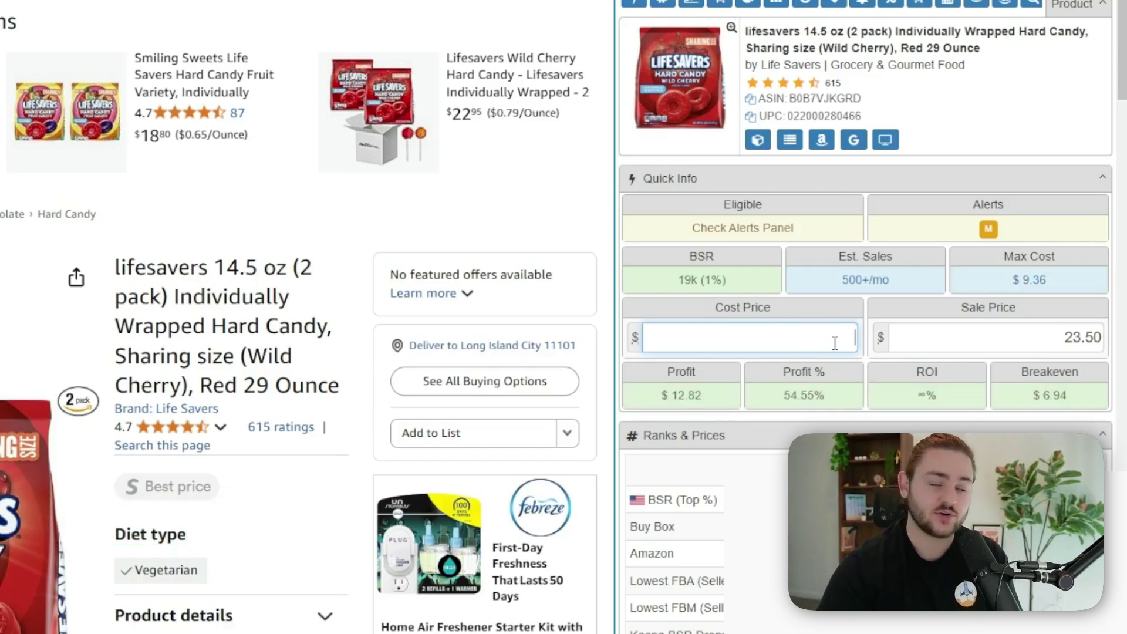